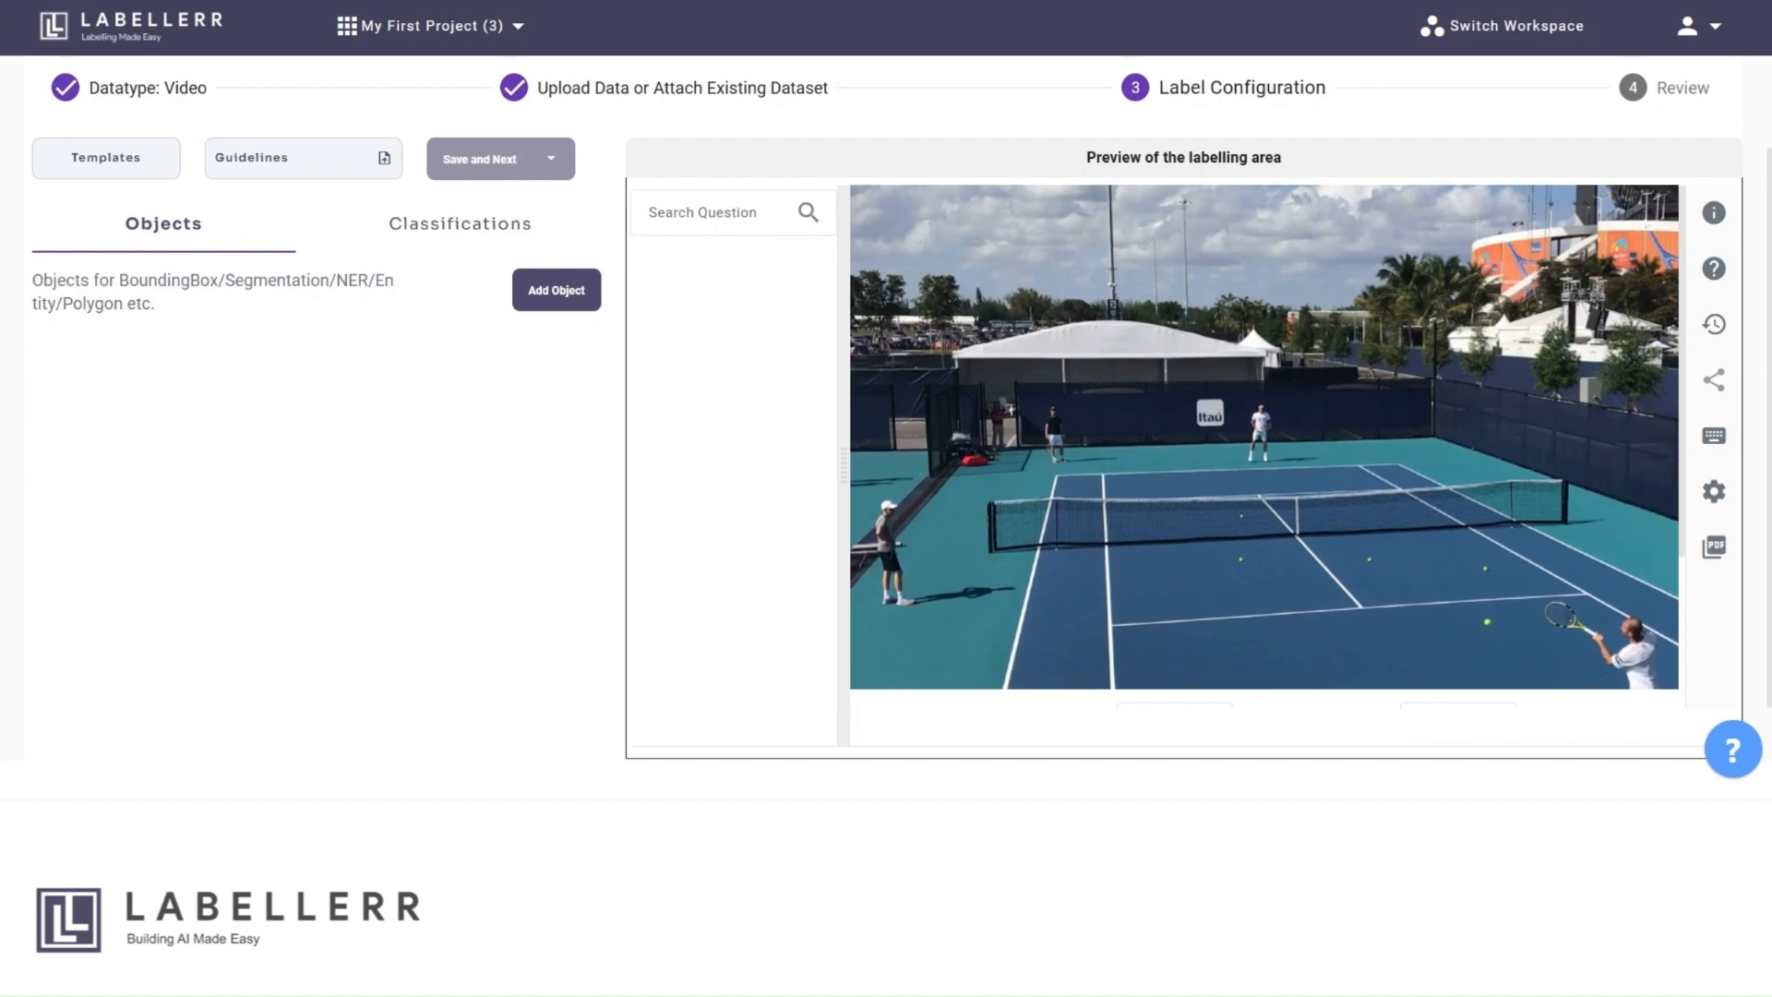
- Add a new labelling object of type Bounding Box and name it Player
{"action": "left_click", "coordinate": [538, 302]}
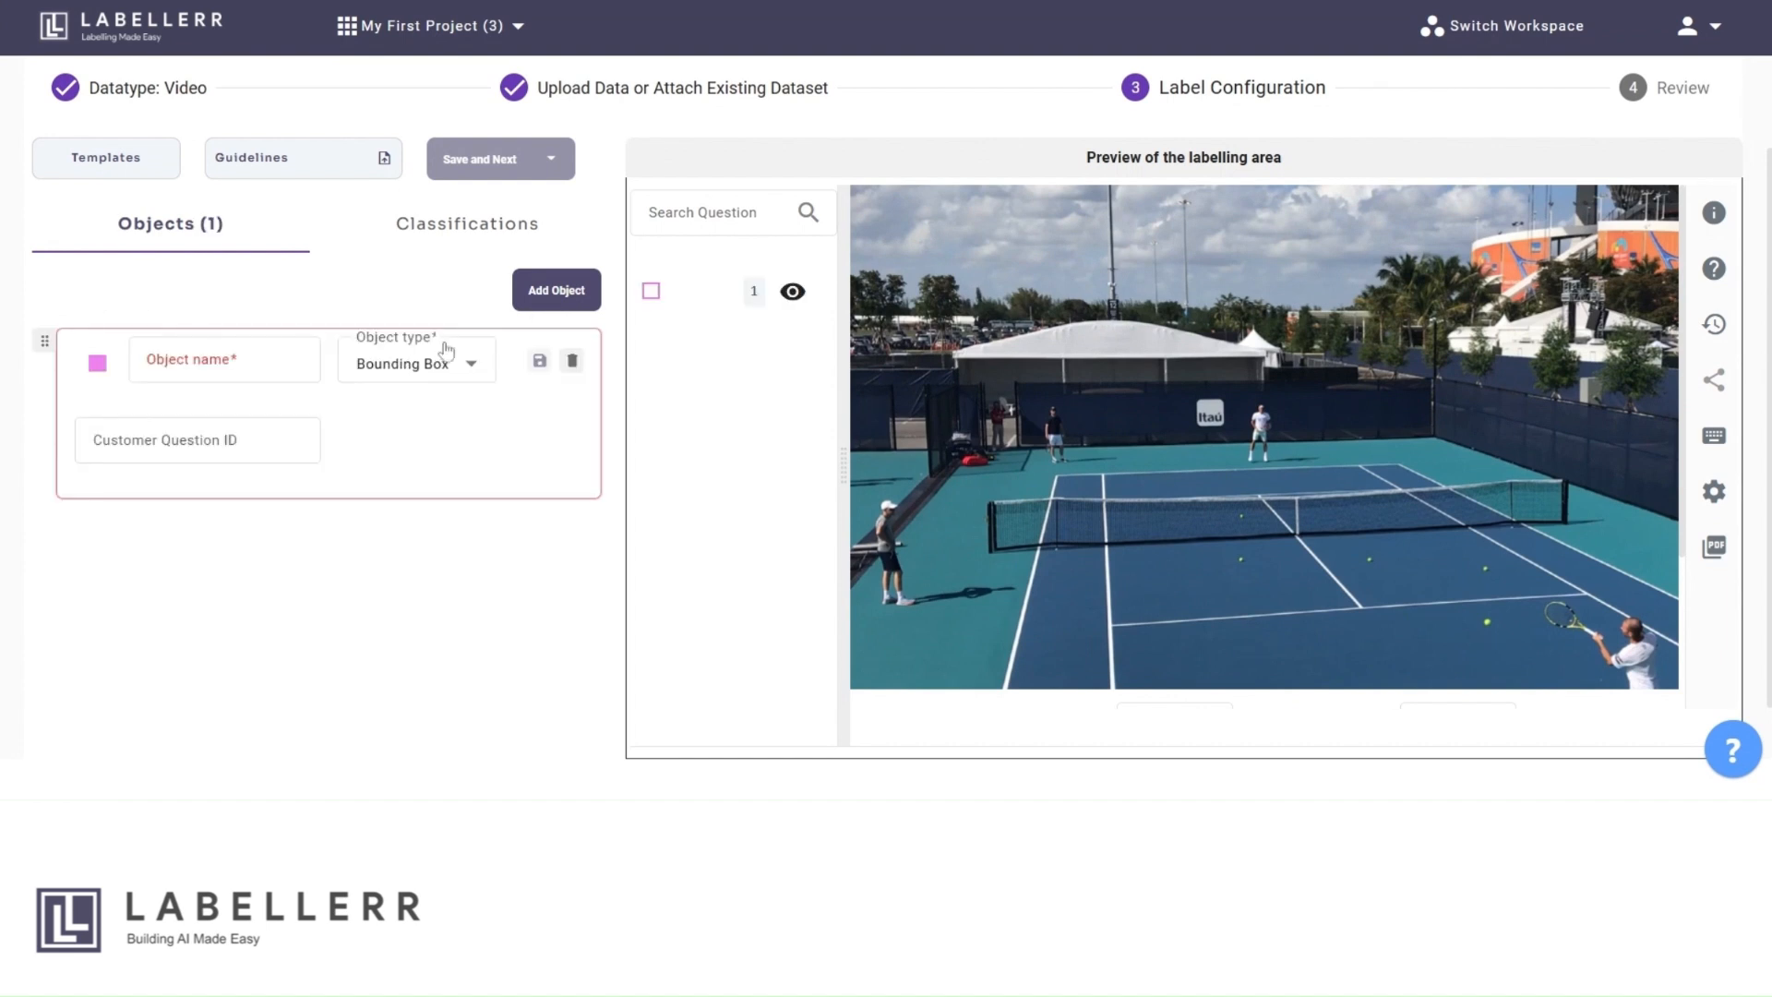
{"action": "left_click", "coordinate": [224, 363]}
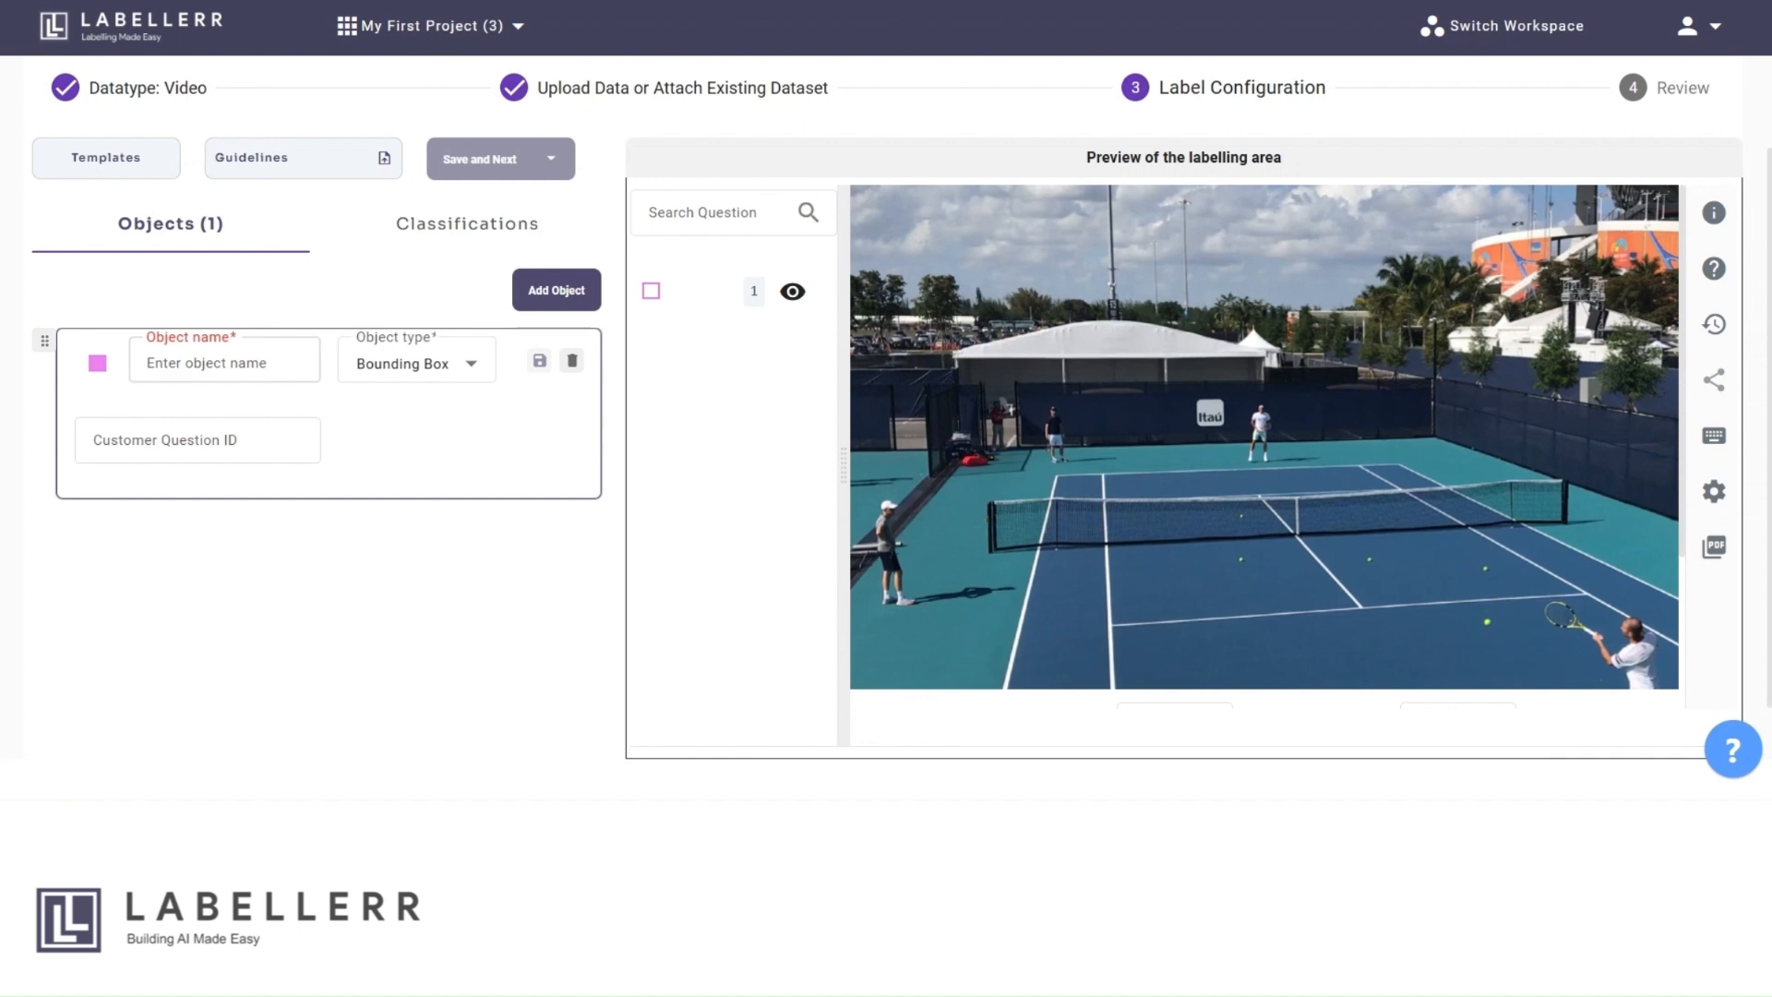
{"action": "type", "text": "Player"}
- Add a second labelling object named Ball and set its object type to Polygon
{"action": "left_click", "coordinate": [554, 297]}
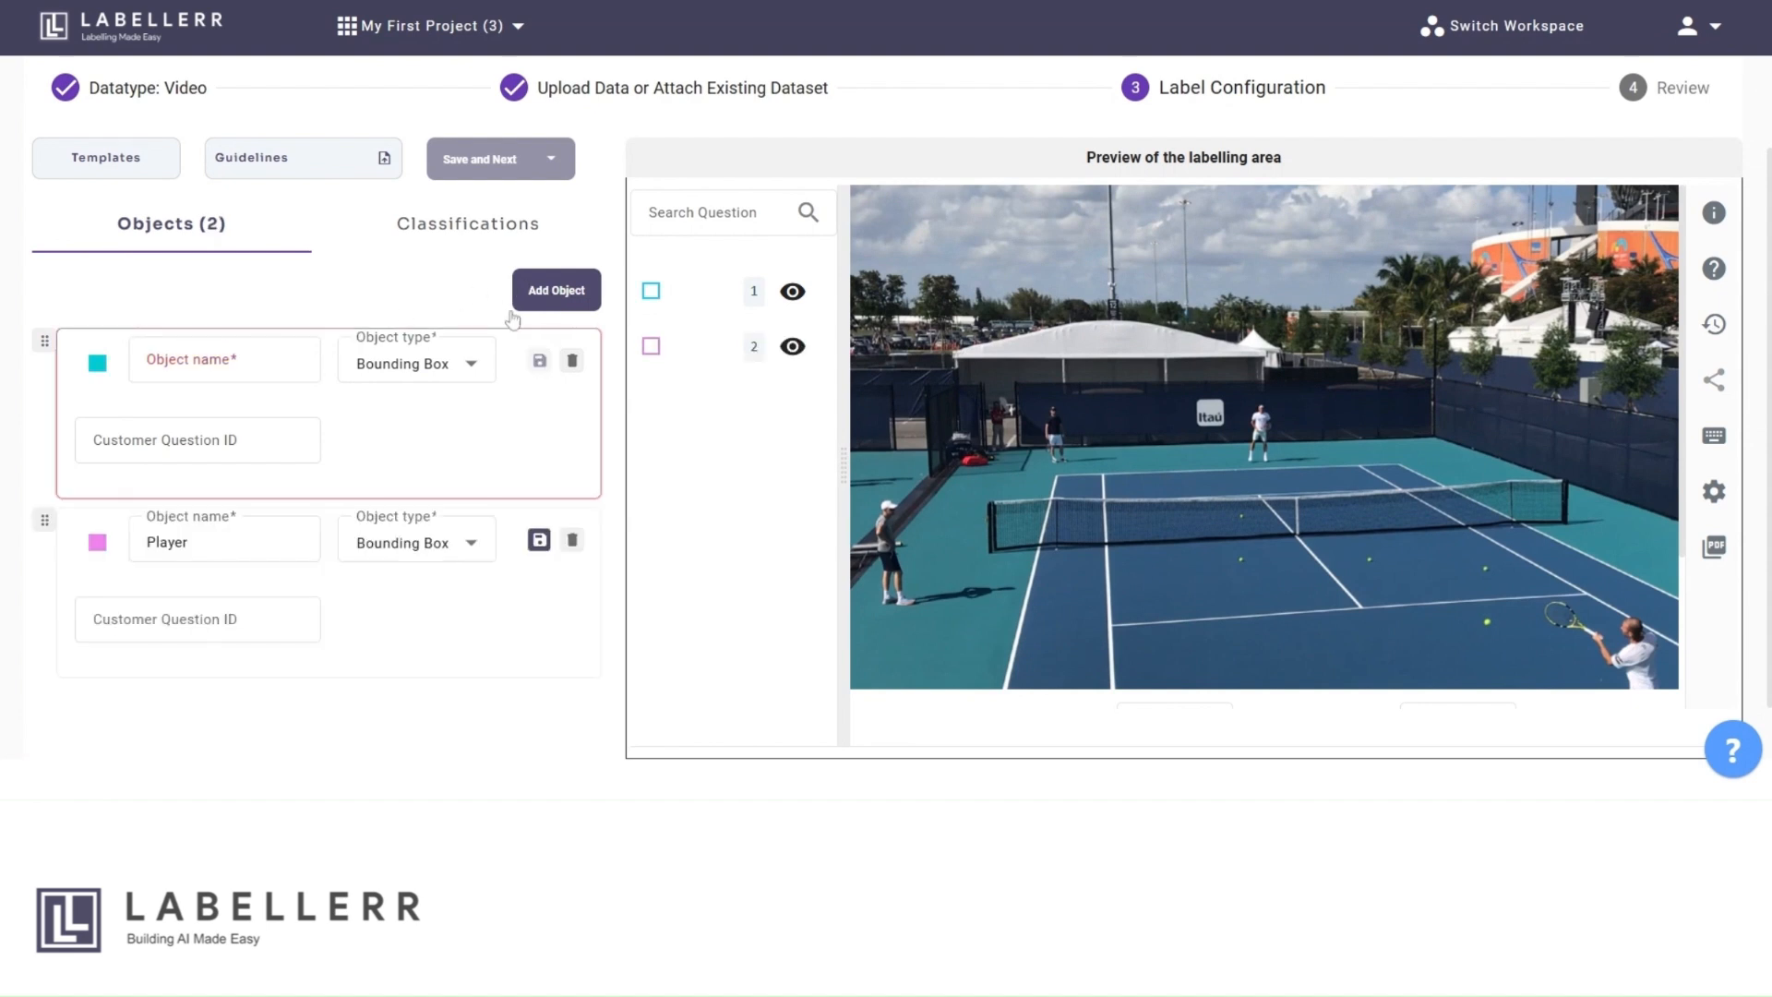
{"action": "left_click", "coordinate": [222, 361]}
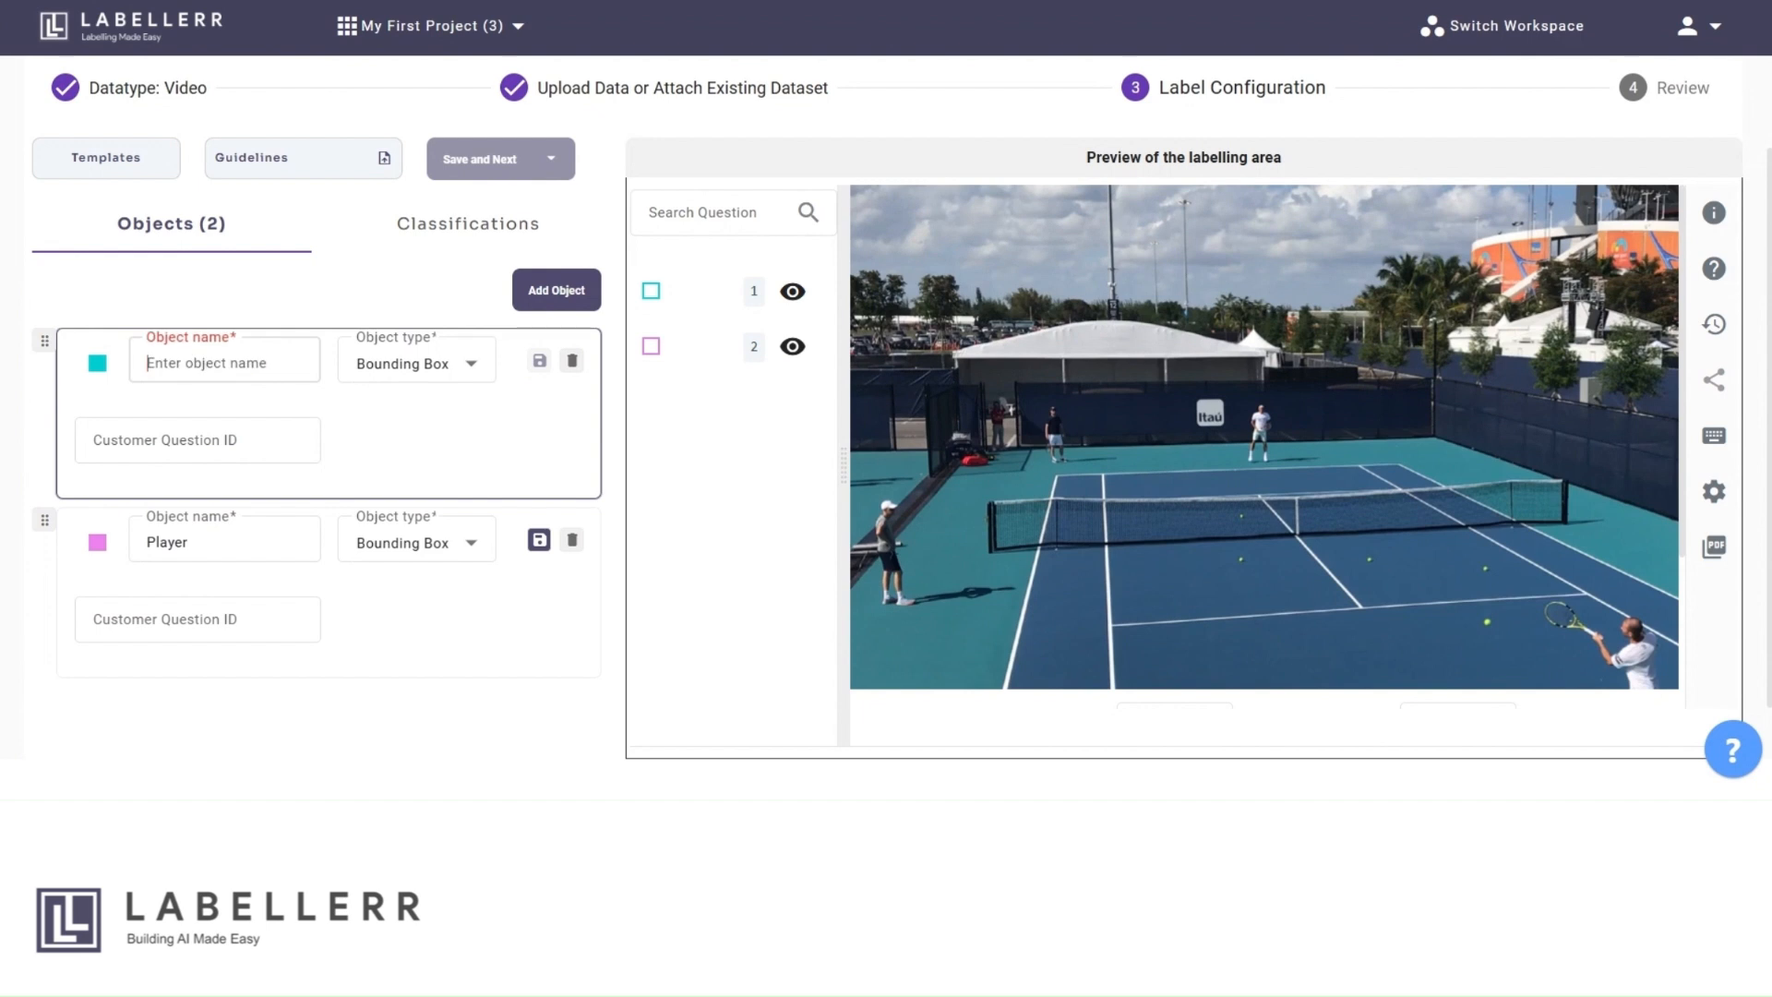
{"action": "type", "text": "Ball"}
{"action": "left_click", "coordinate": [472, 364]}
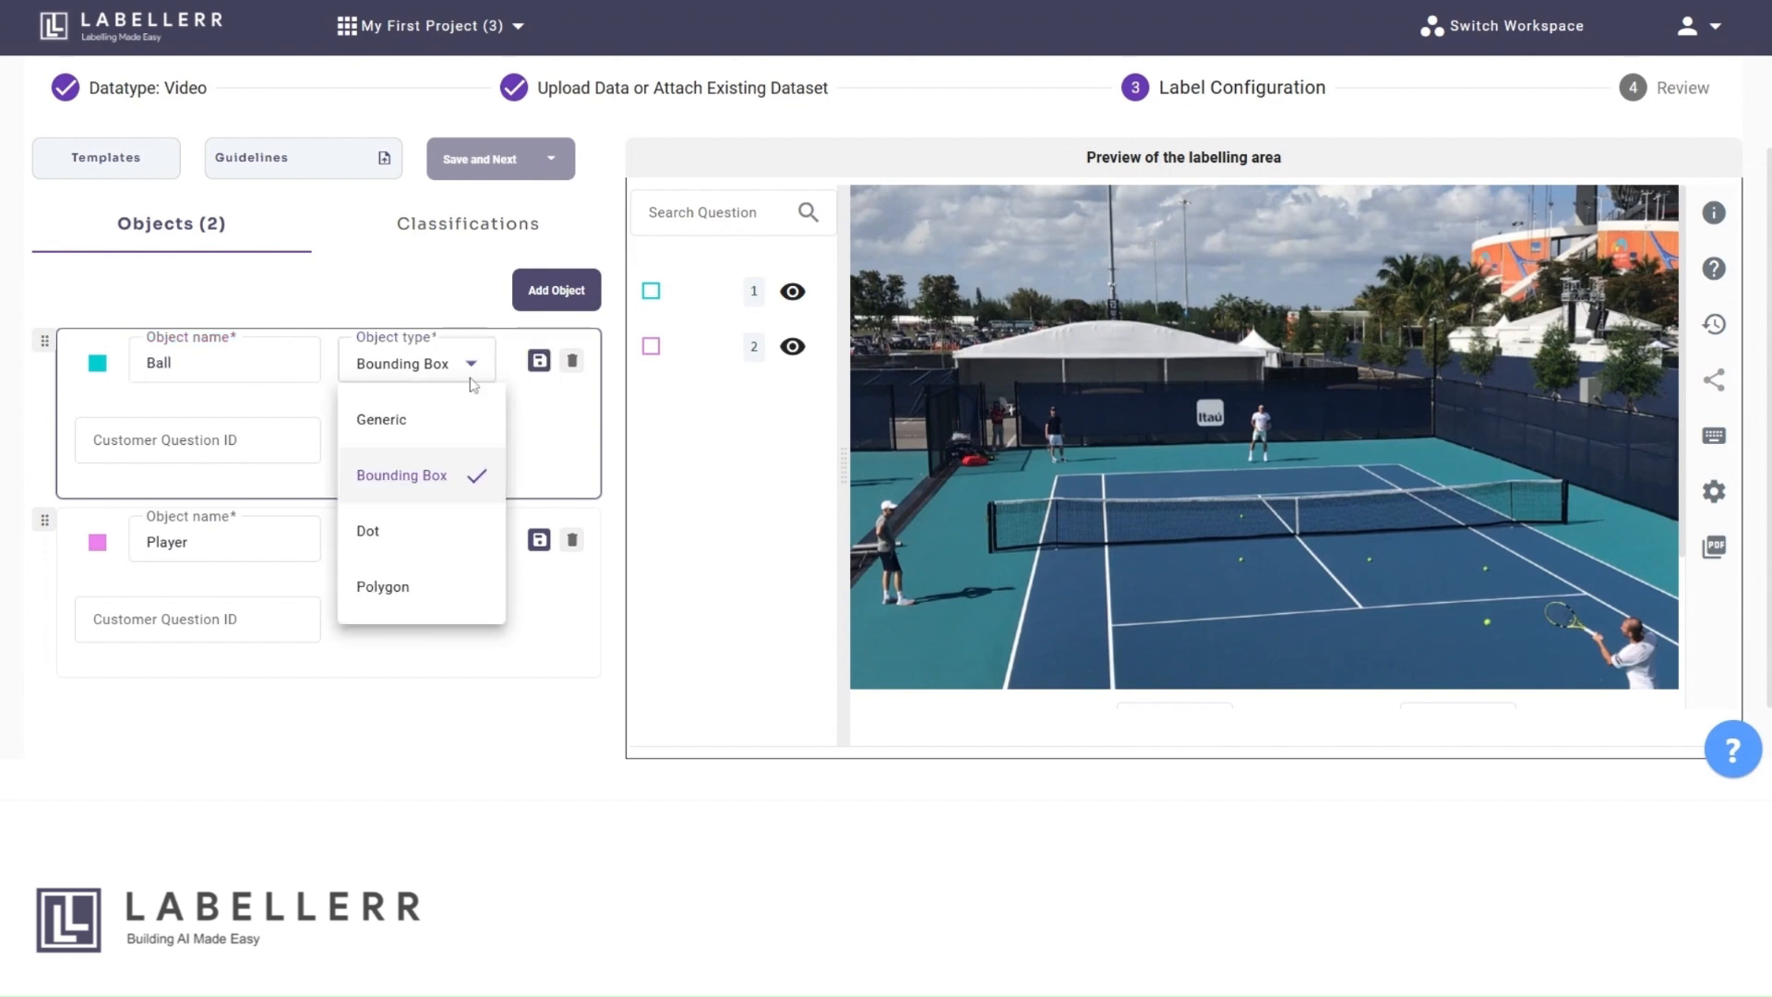
{"action": "left_click", "coordinate": [412, 586]}
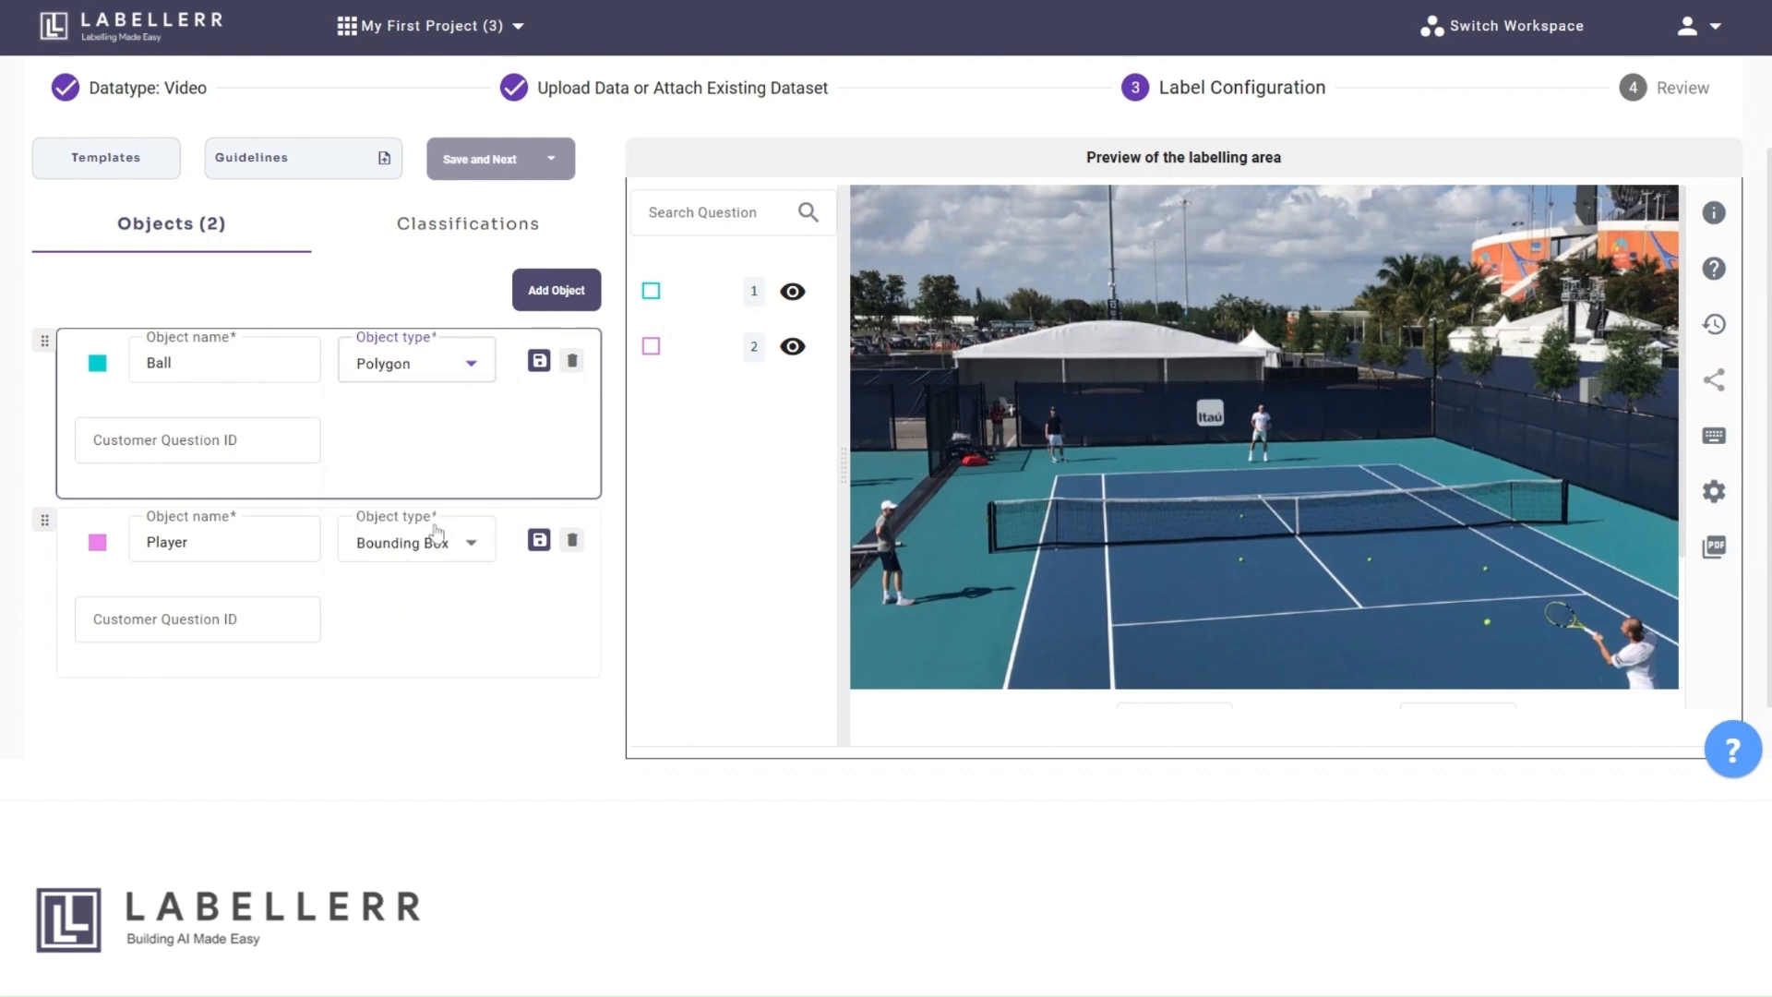
- Save the Player and Ball object definitions
{"action": "left_click", "coordinate": [504, 628]}
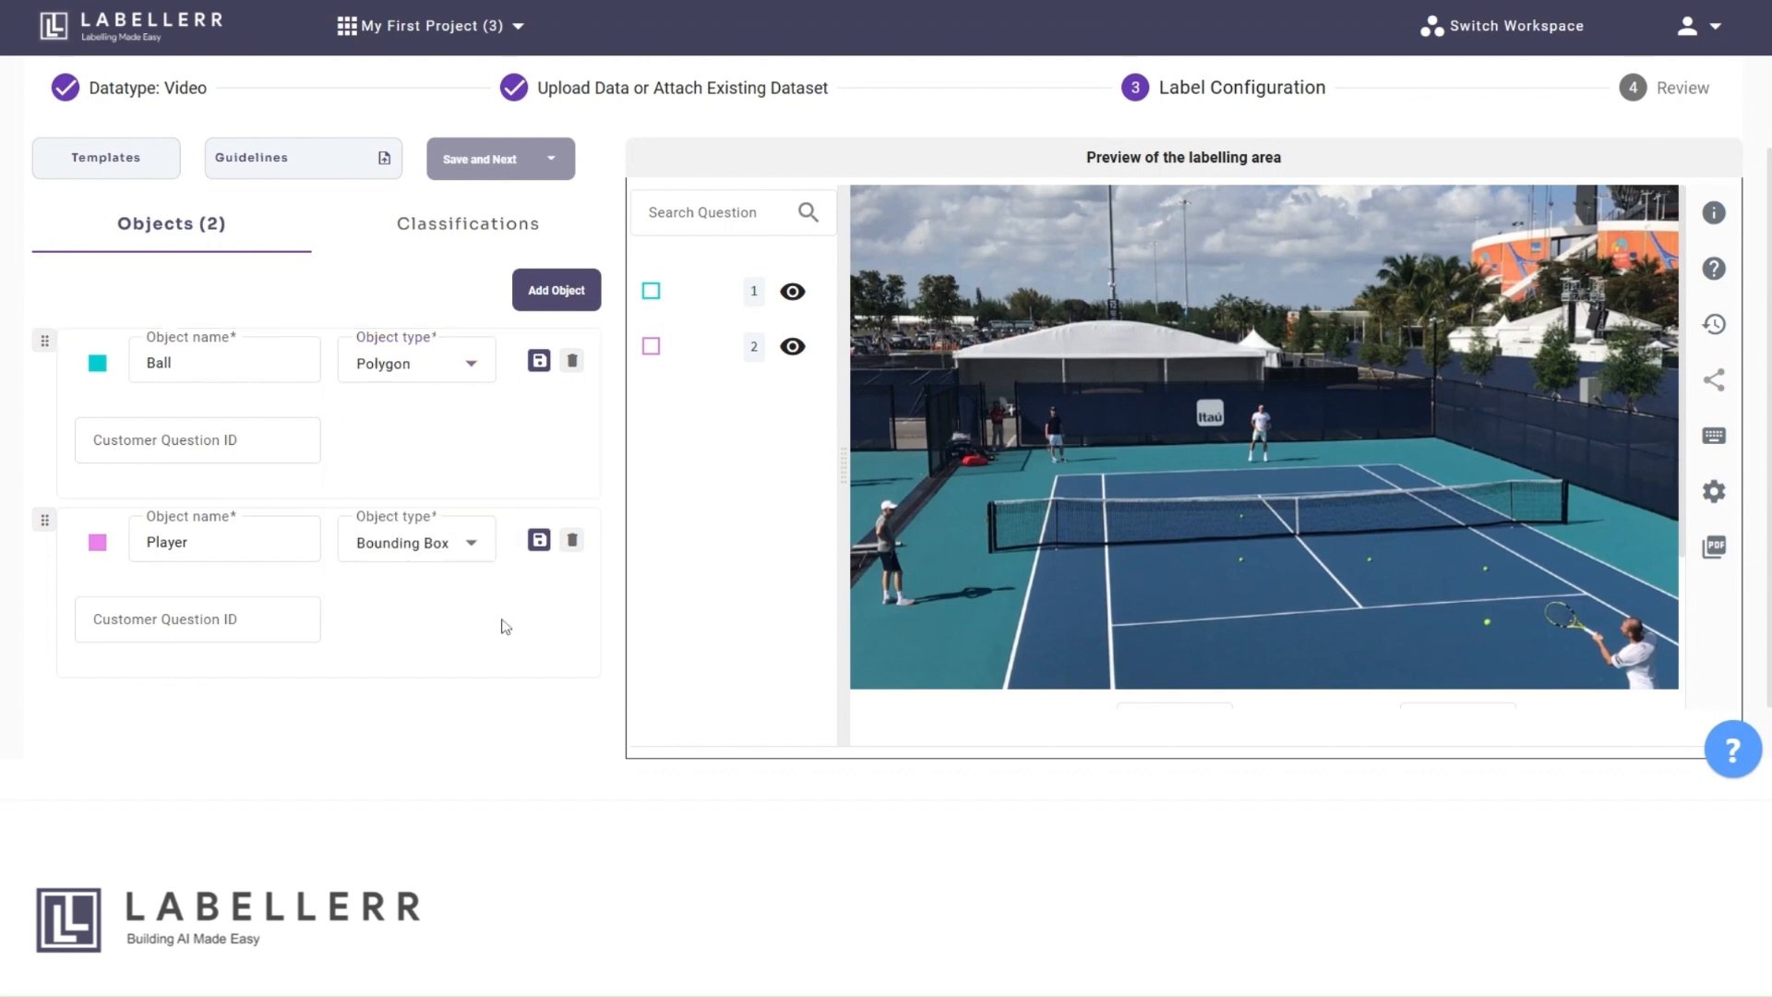
{"action": "left_click", "coordinate": [537, 543]}
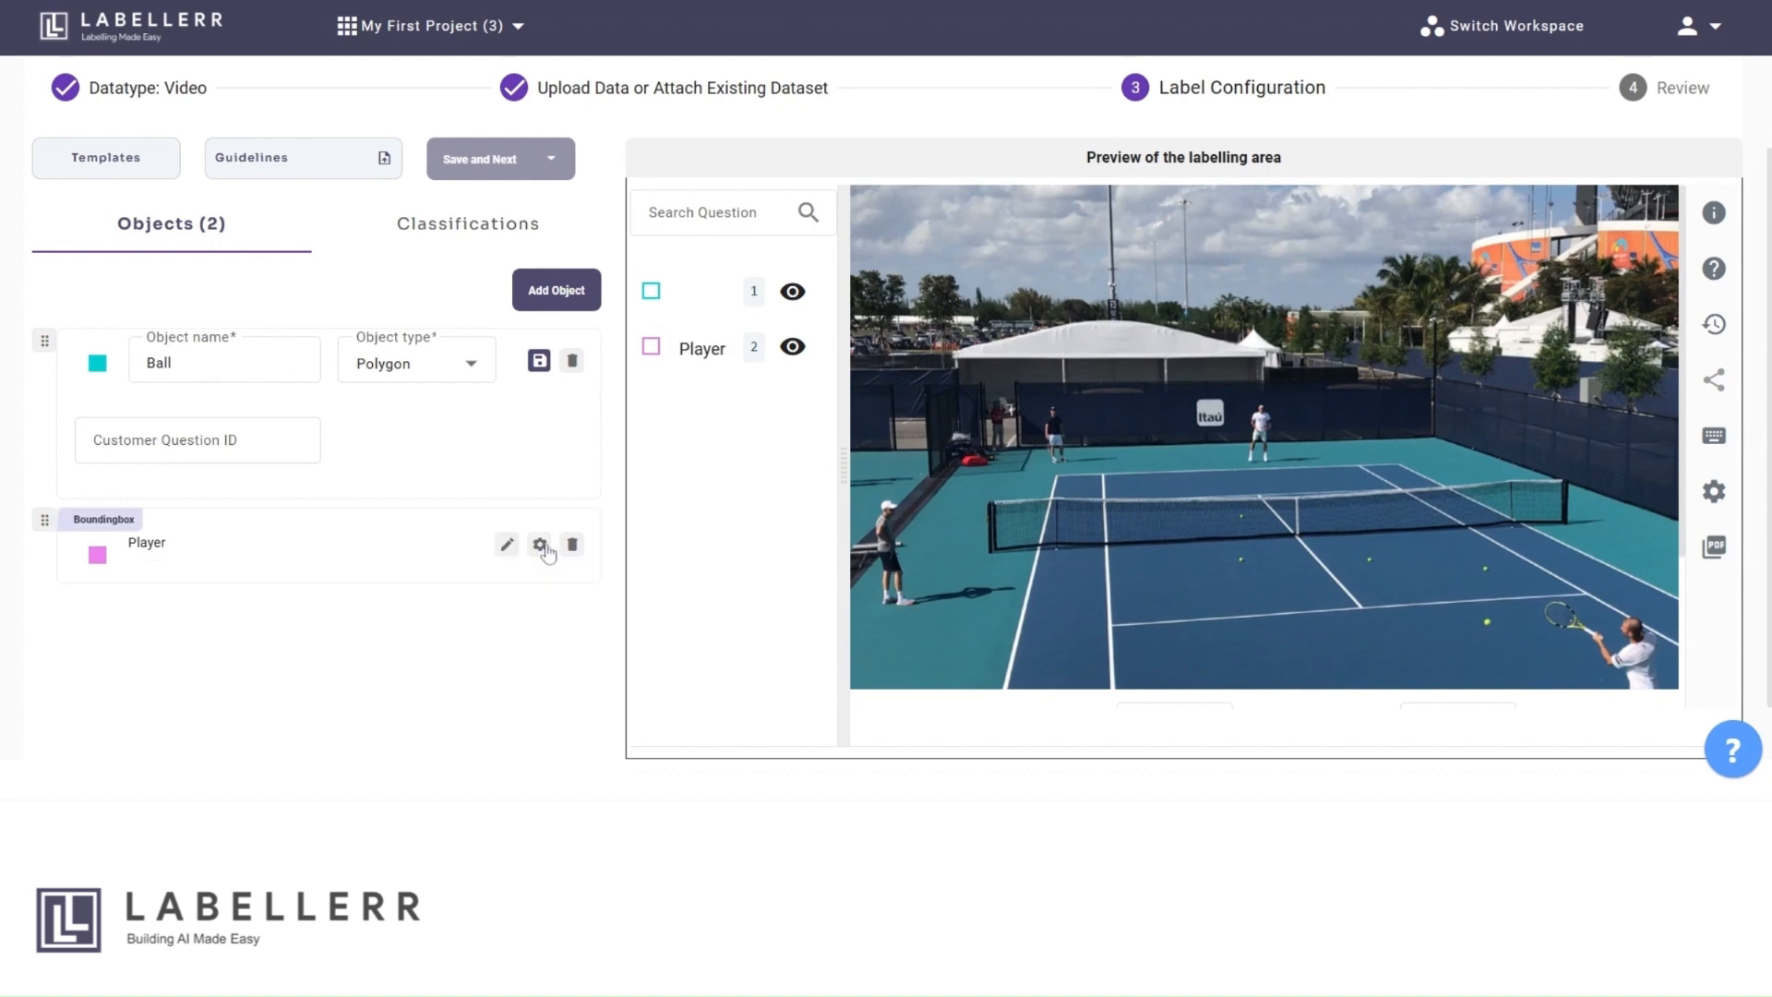
{"action": "left_click", "coordinate": [539, 362]}
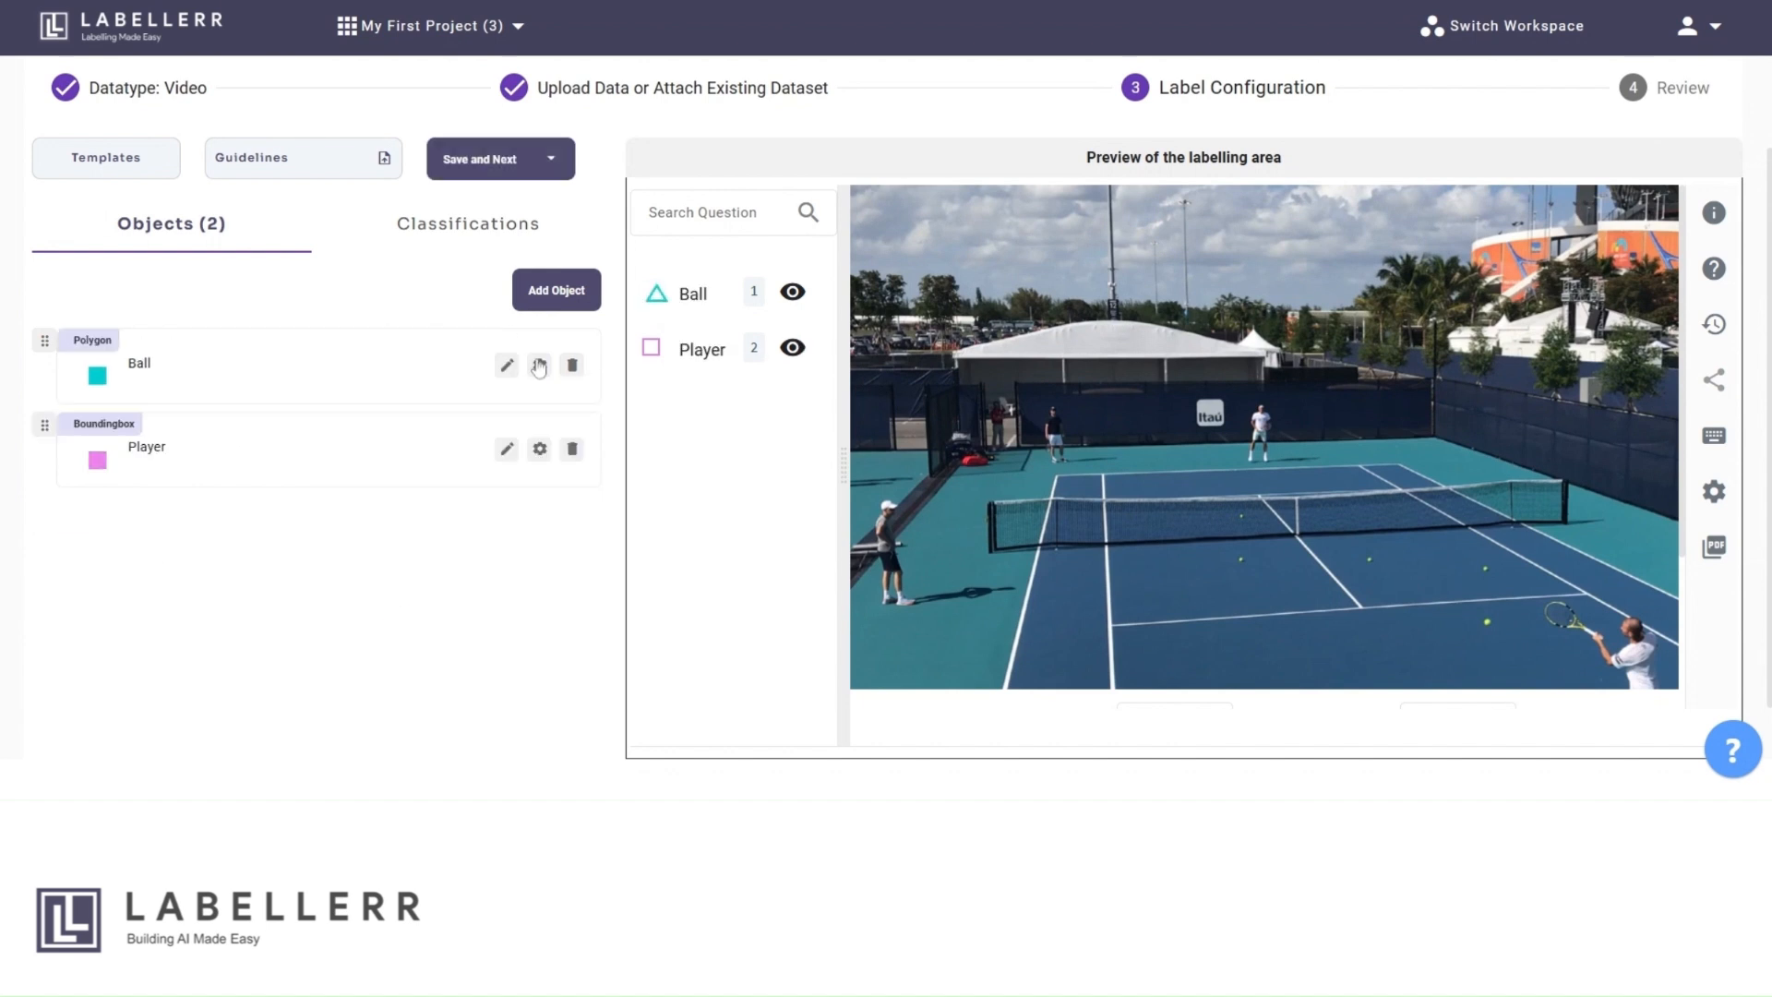
- Edit the Player object and add an attribute with the instruction Activity, using the Radio answer type
{"action": "left_click", "coordinate": [507, 450]}
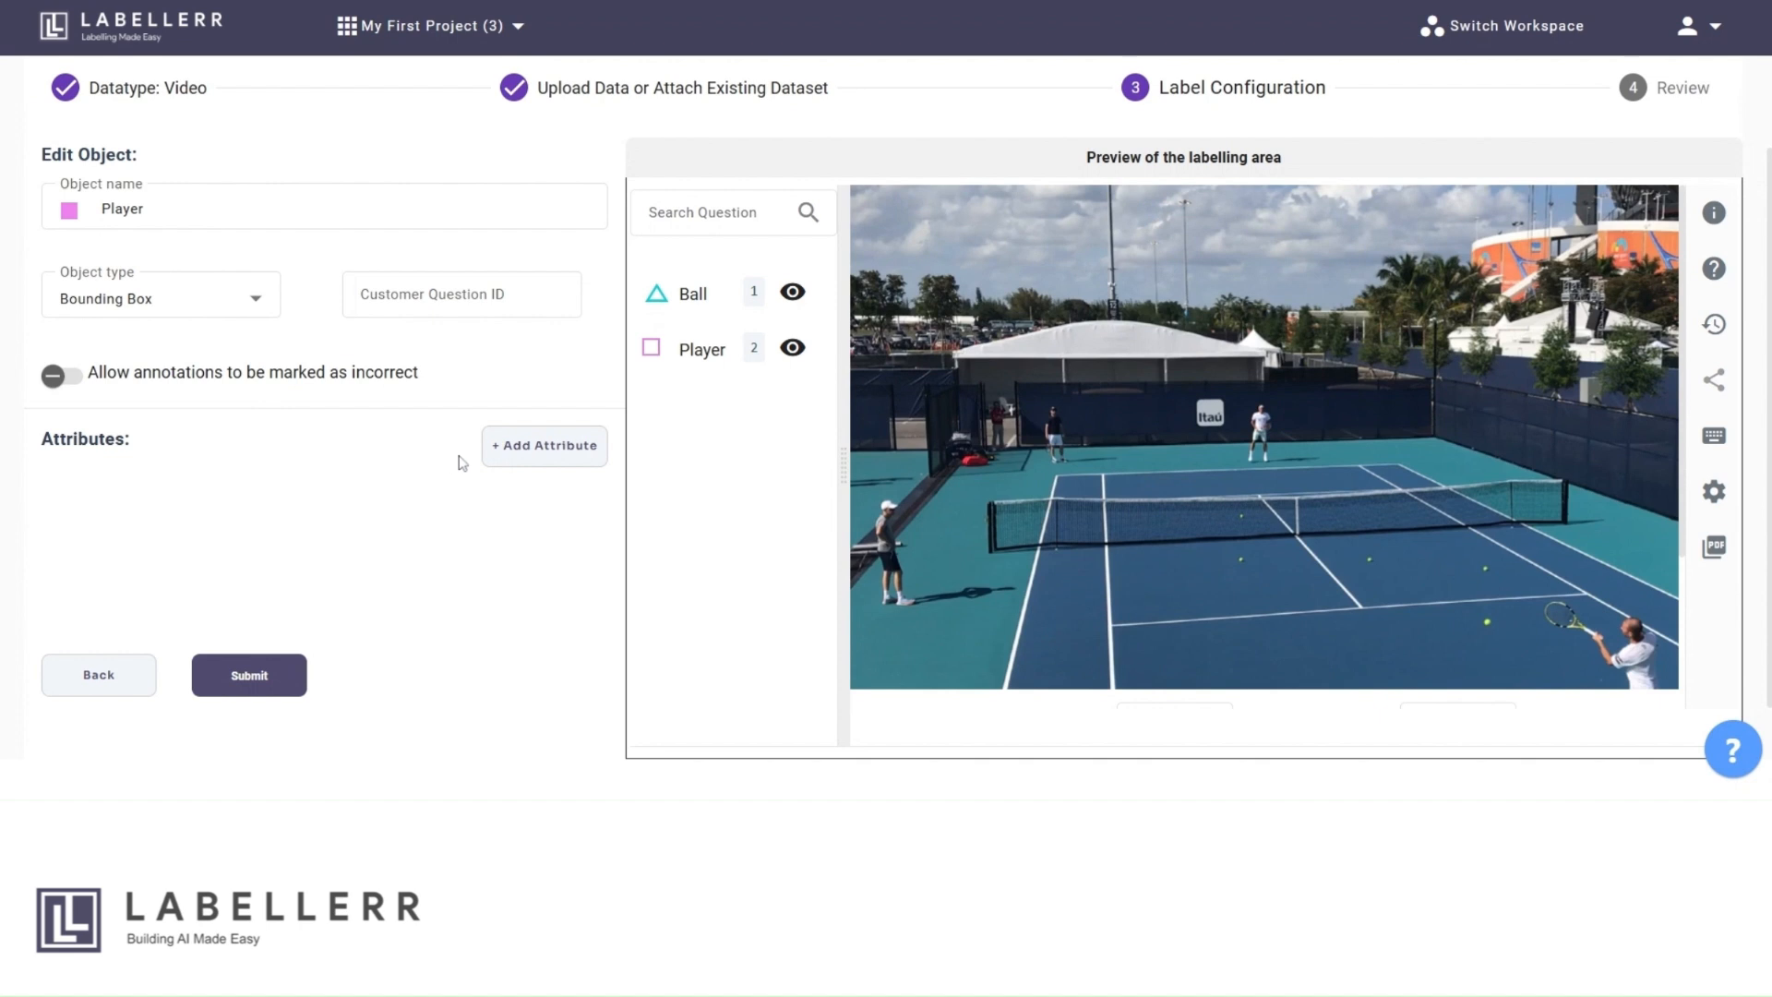
{"action": "left_click", "coordinate": [519, 458]}
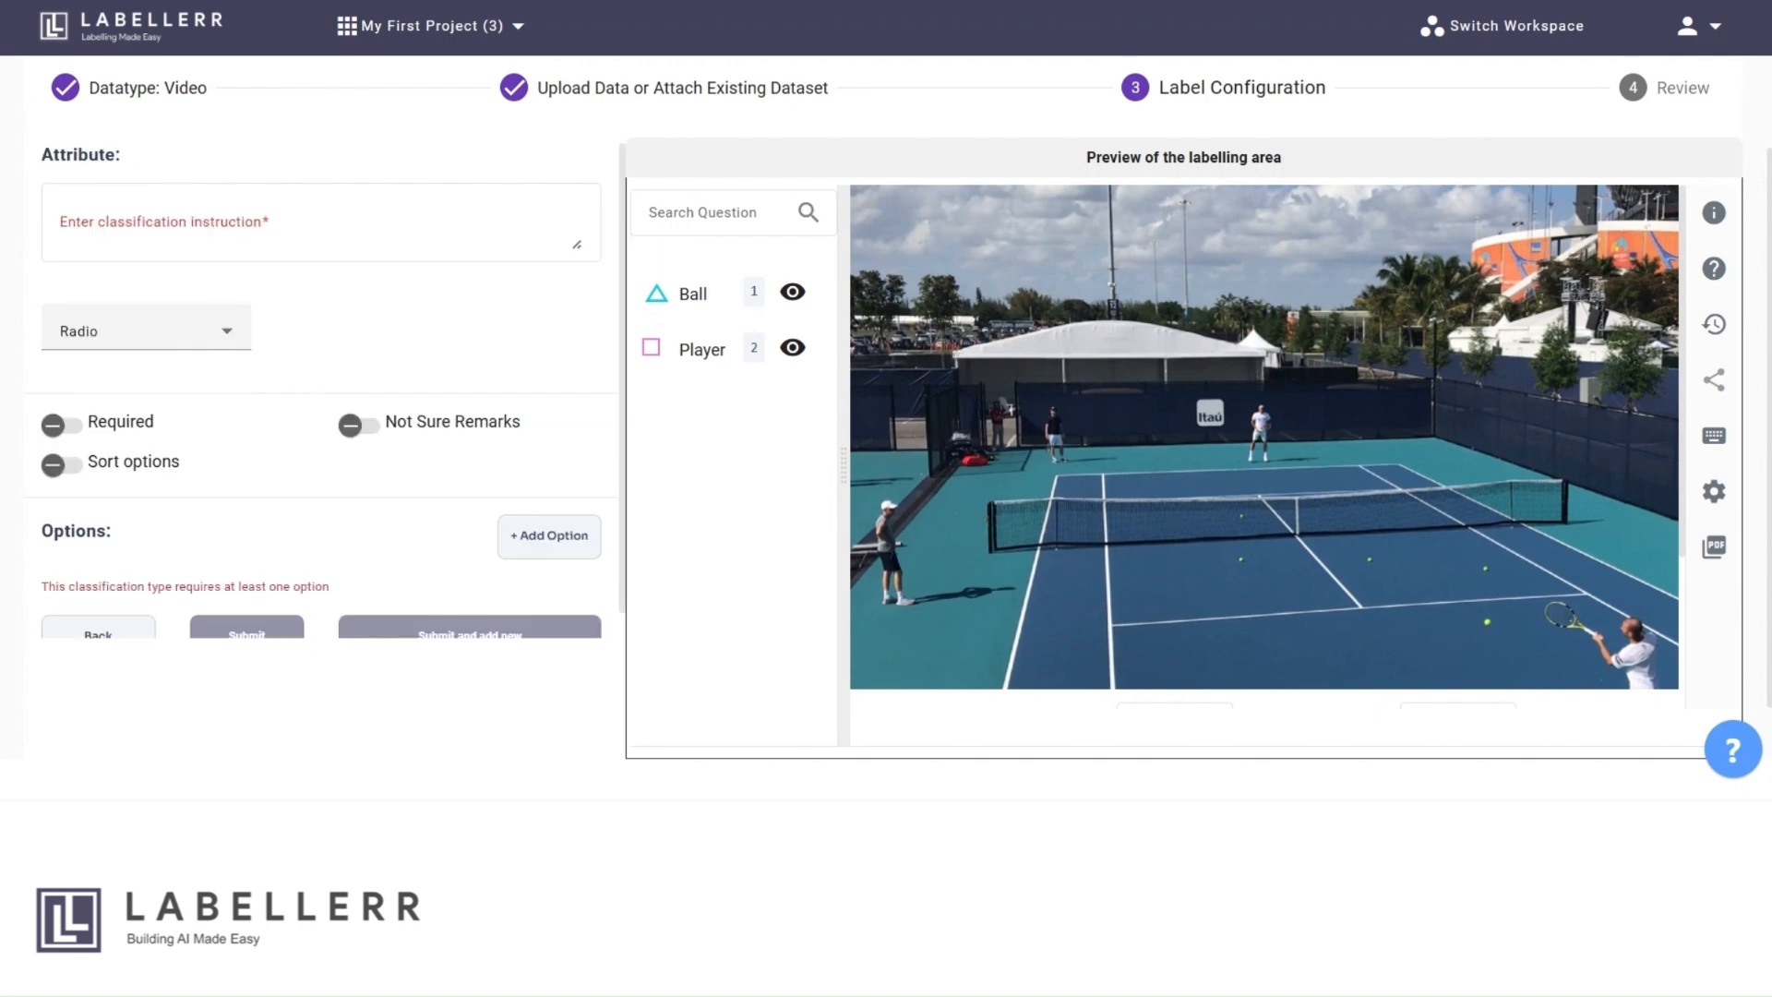
{"action": "left_click", "coordinate": [195, 244]}
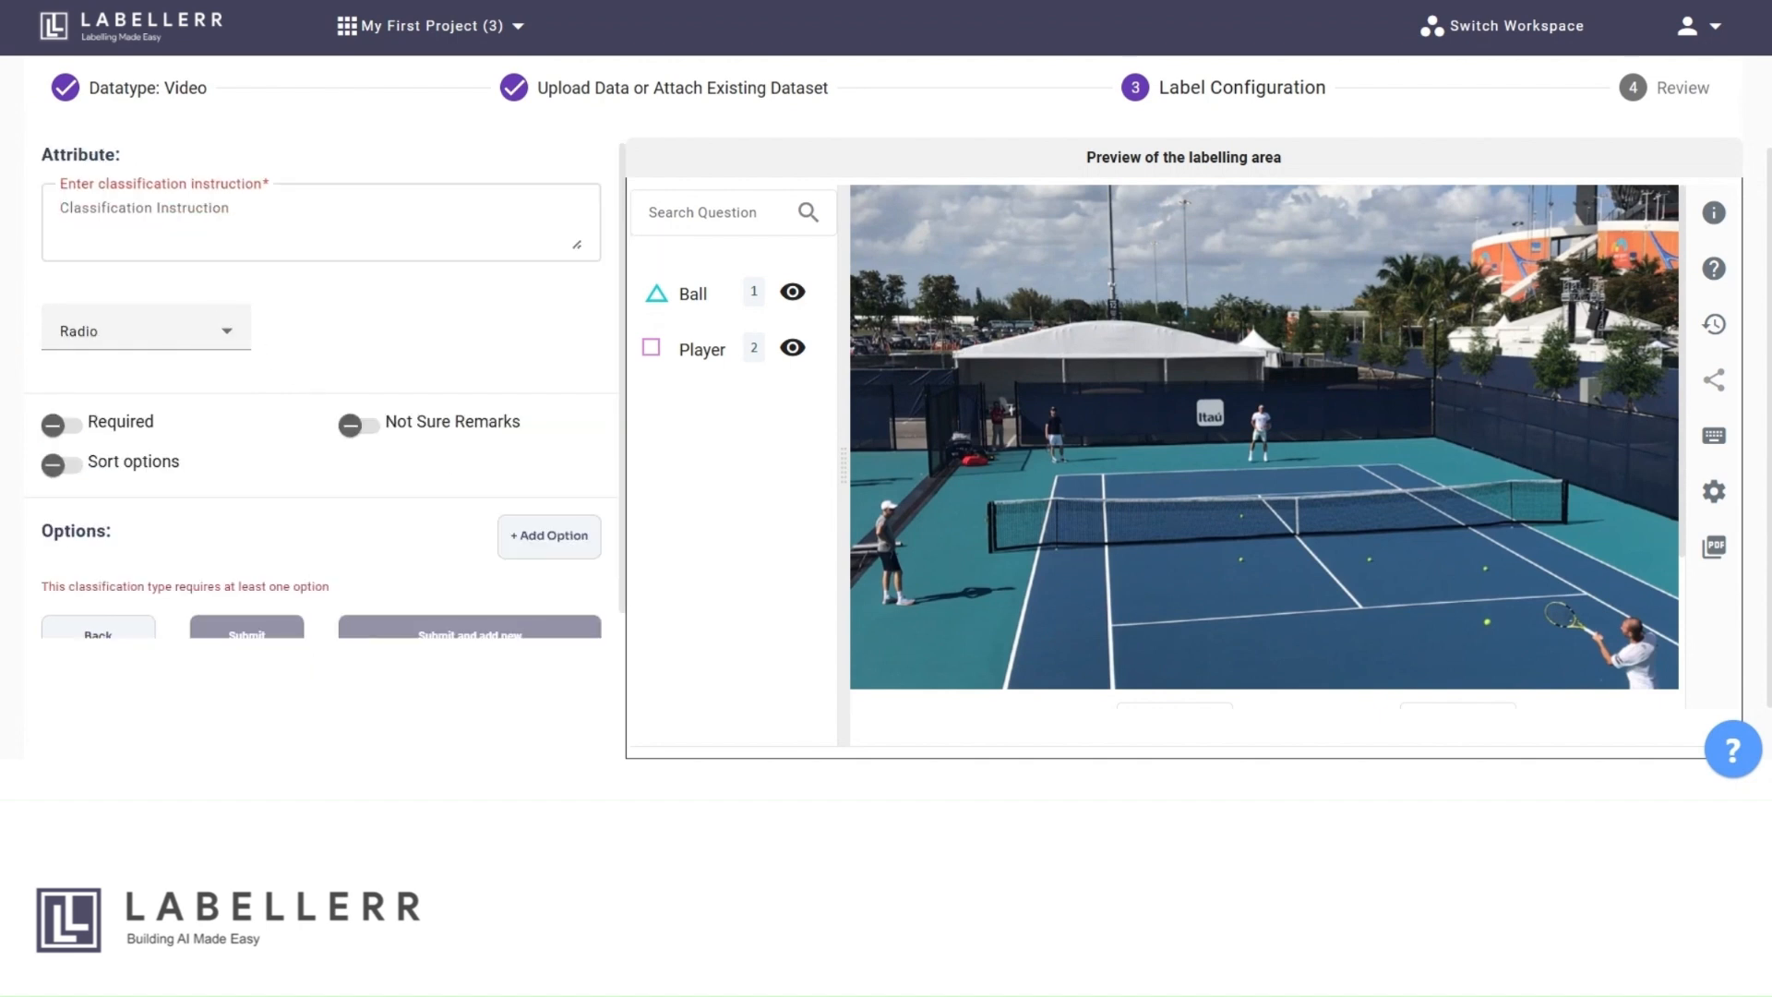
{"action": "type", "text": "Activity"}
{"action": "left_click", "coordinate": [183, 341]}
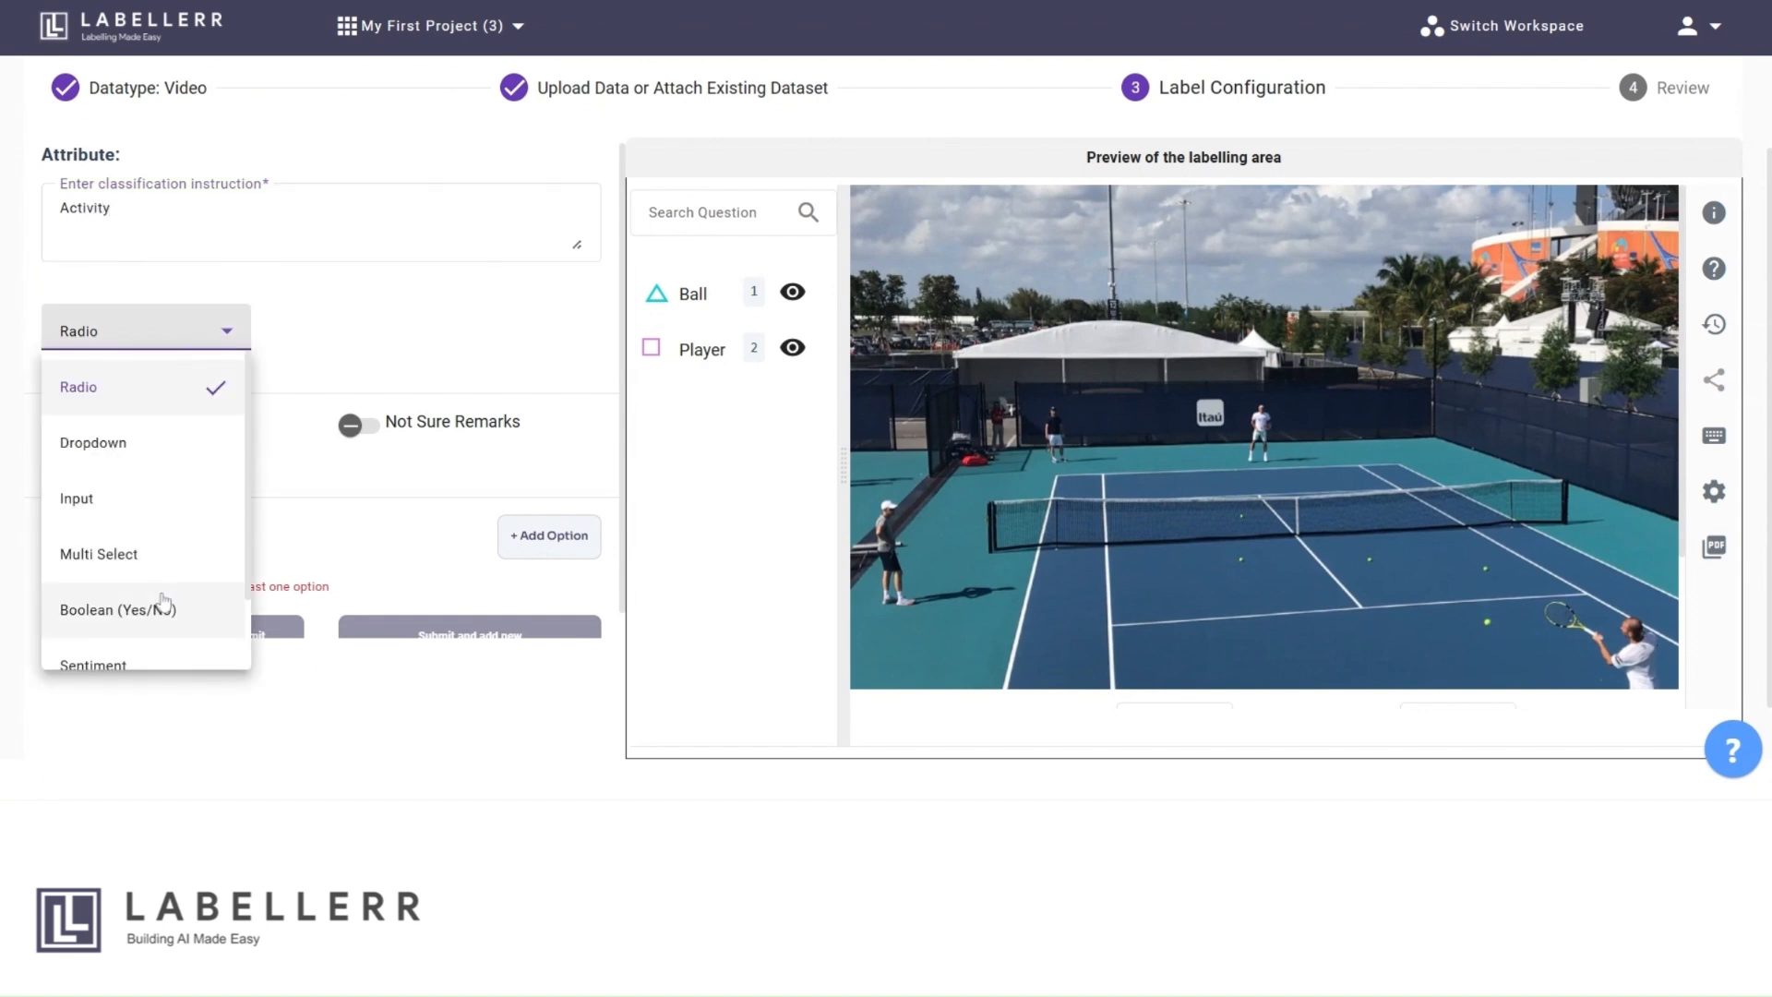
{"action": "scroll", "coordinate": [163, 592], "scroll_direction": "down", "scroll_amount": 1}
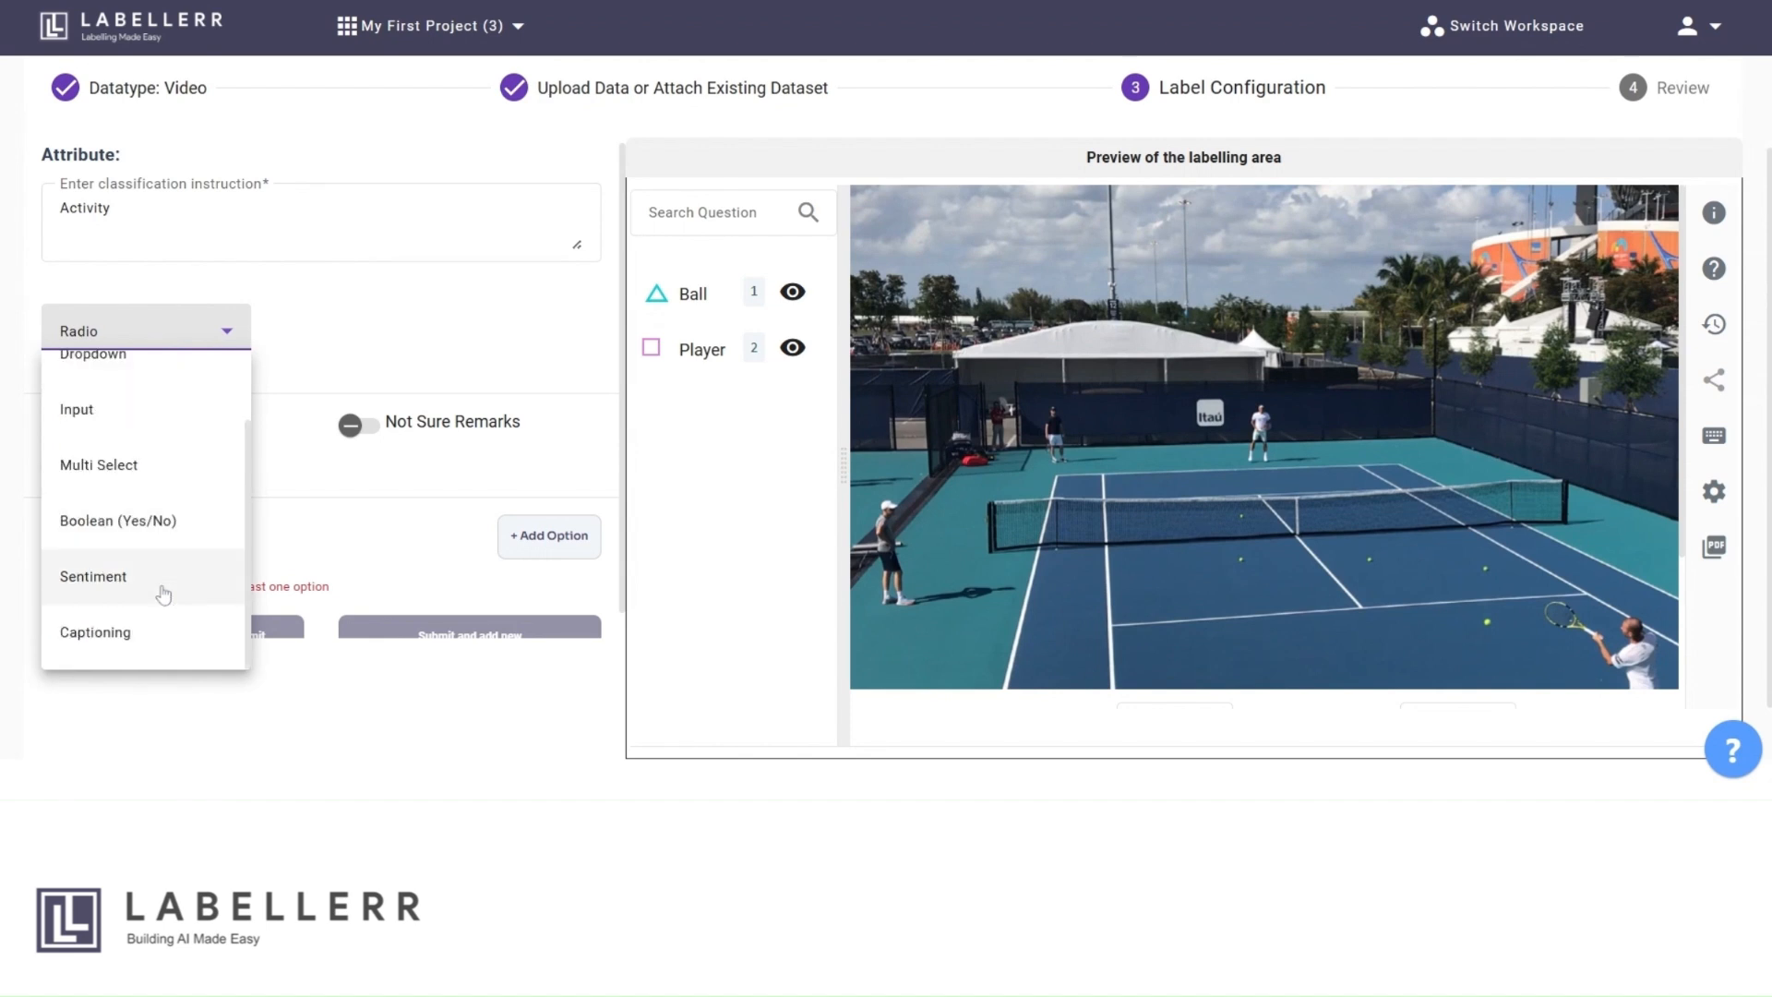
{"action": "scroll", "coordinate": [164, 591], "scroll_direction": "up", "scroll_amount": 1}
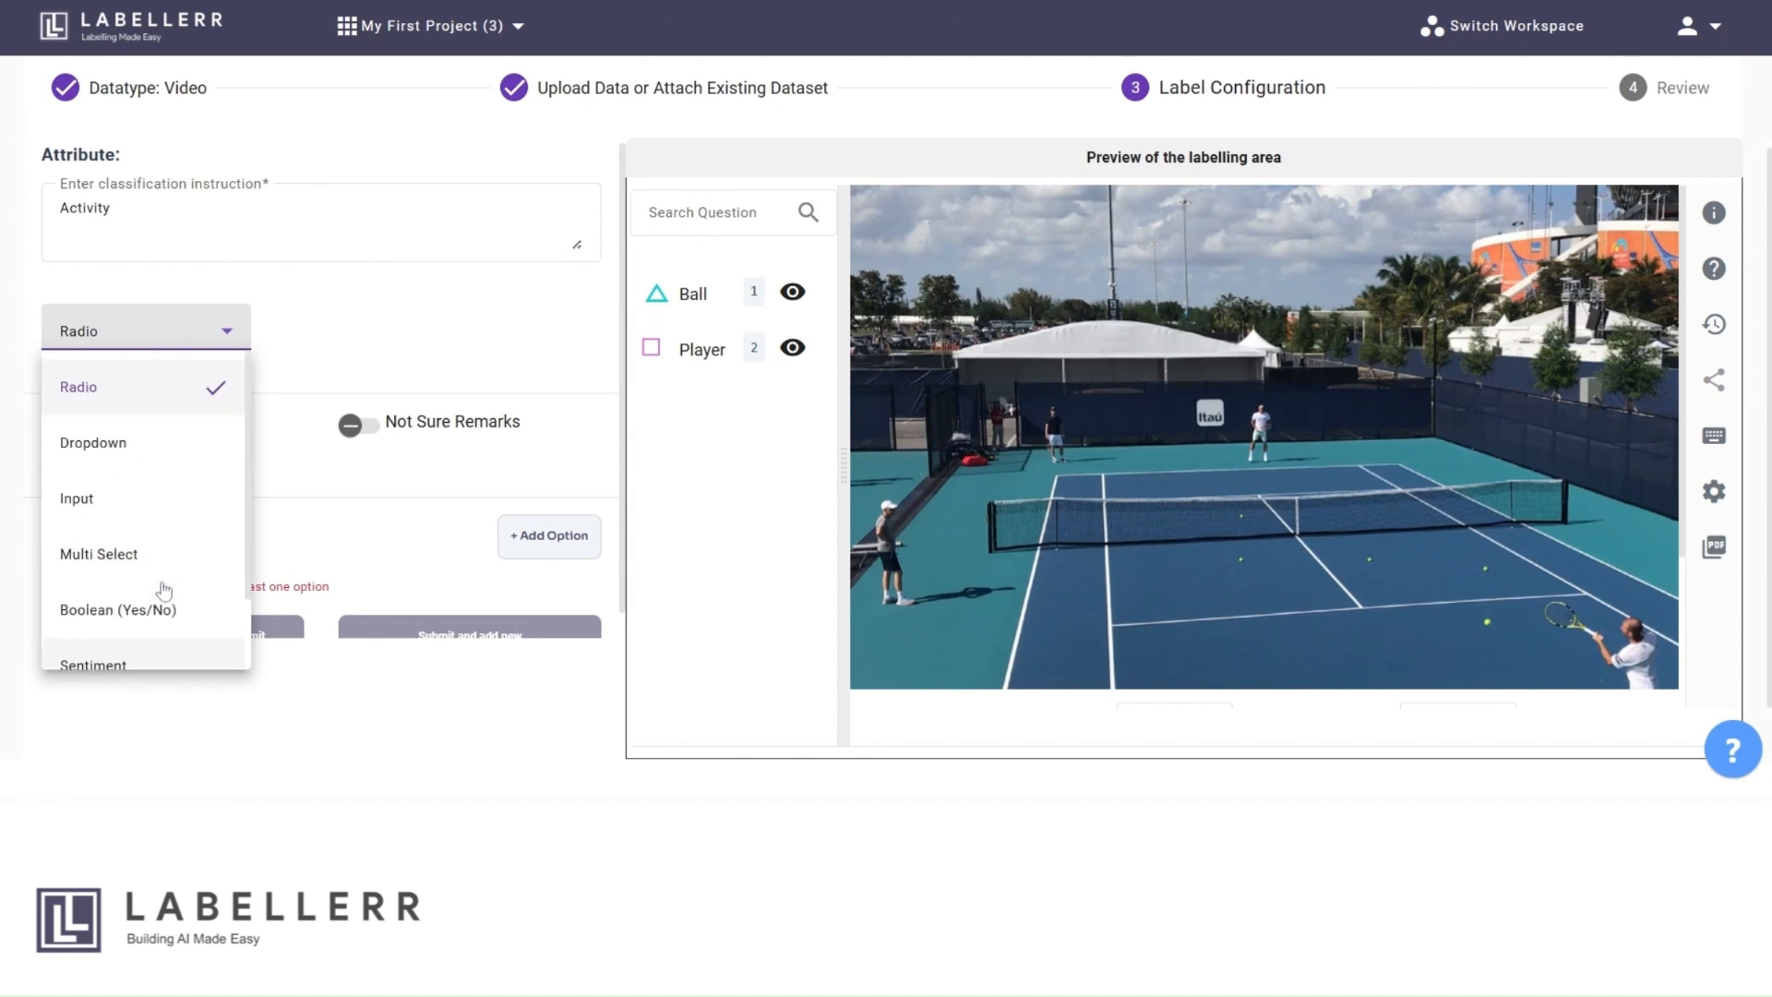
{"action": "left_click", "coordinate": [136, 401]}
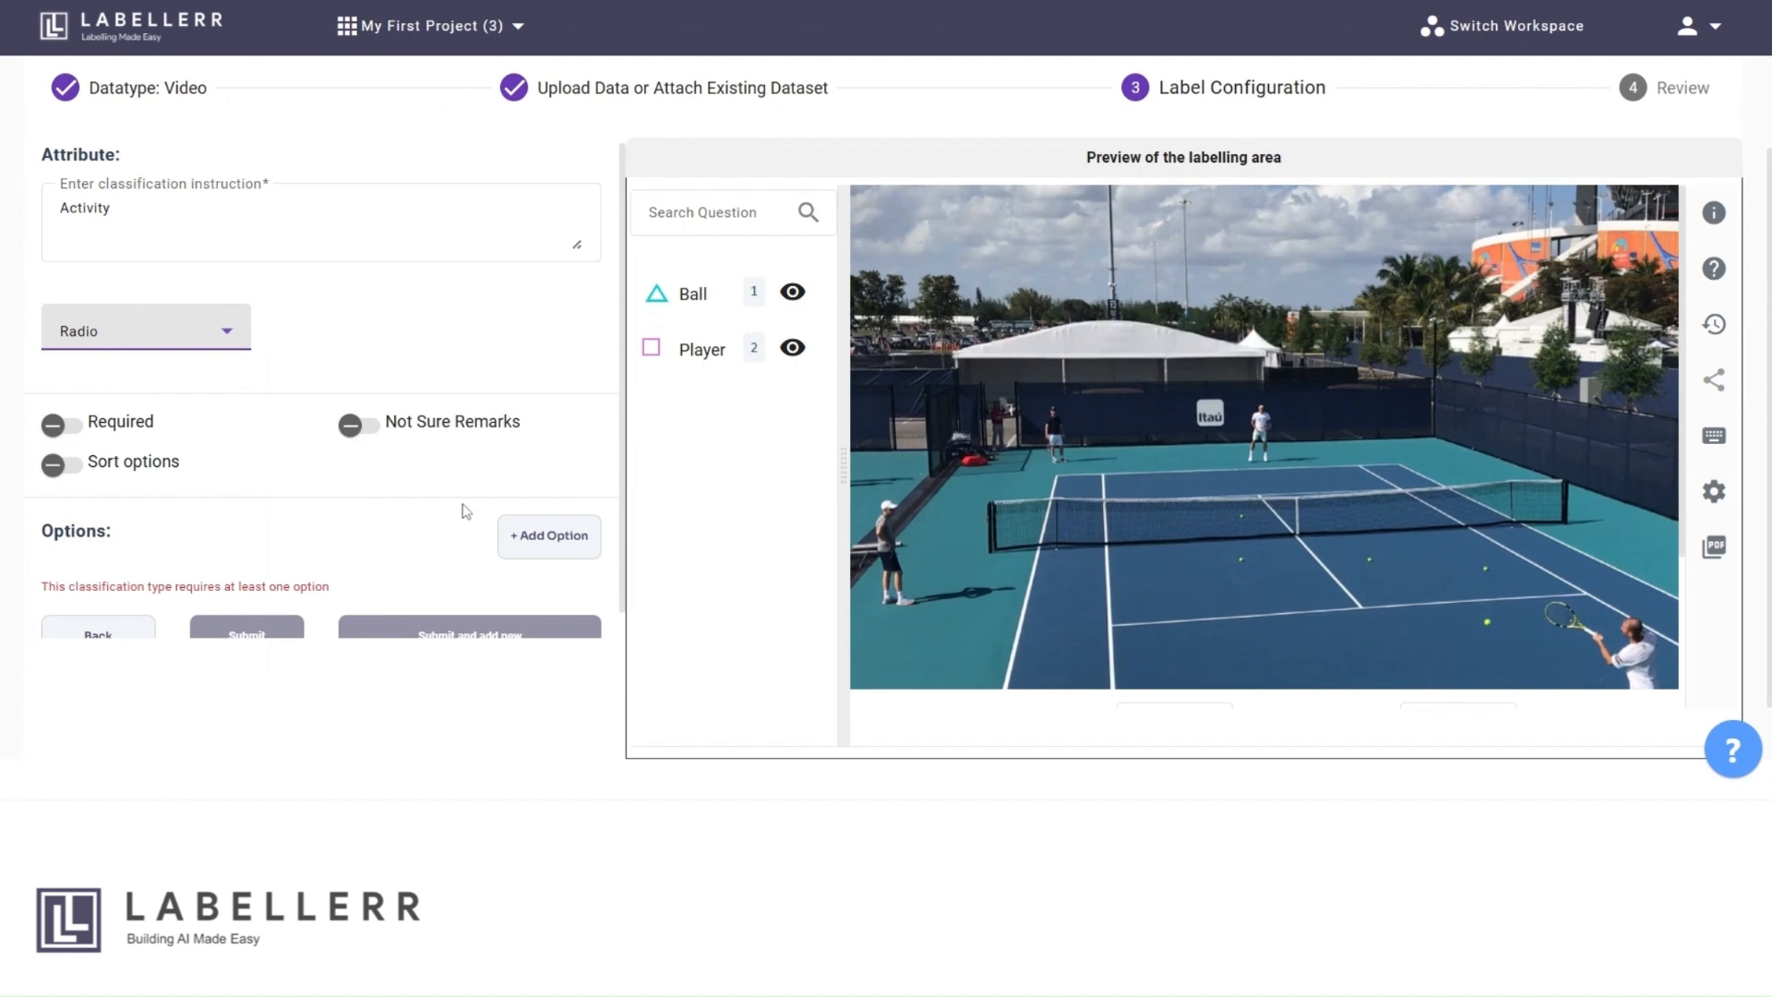
- Give the Activity attribute the options Playing and Standing idle, and submit it with the Player object
{"action": "scroll", "coordinate": [466, 512], "scroll_direction": "down", "scroll_amount": 1}
{"action": "left_click", "coordinate": [562, 519]}
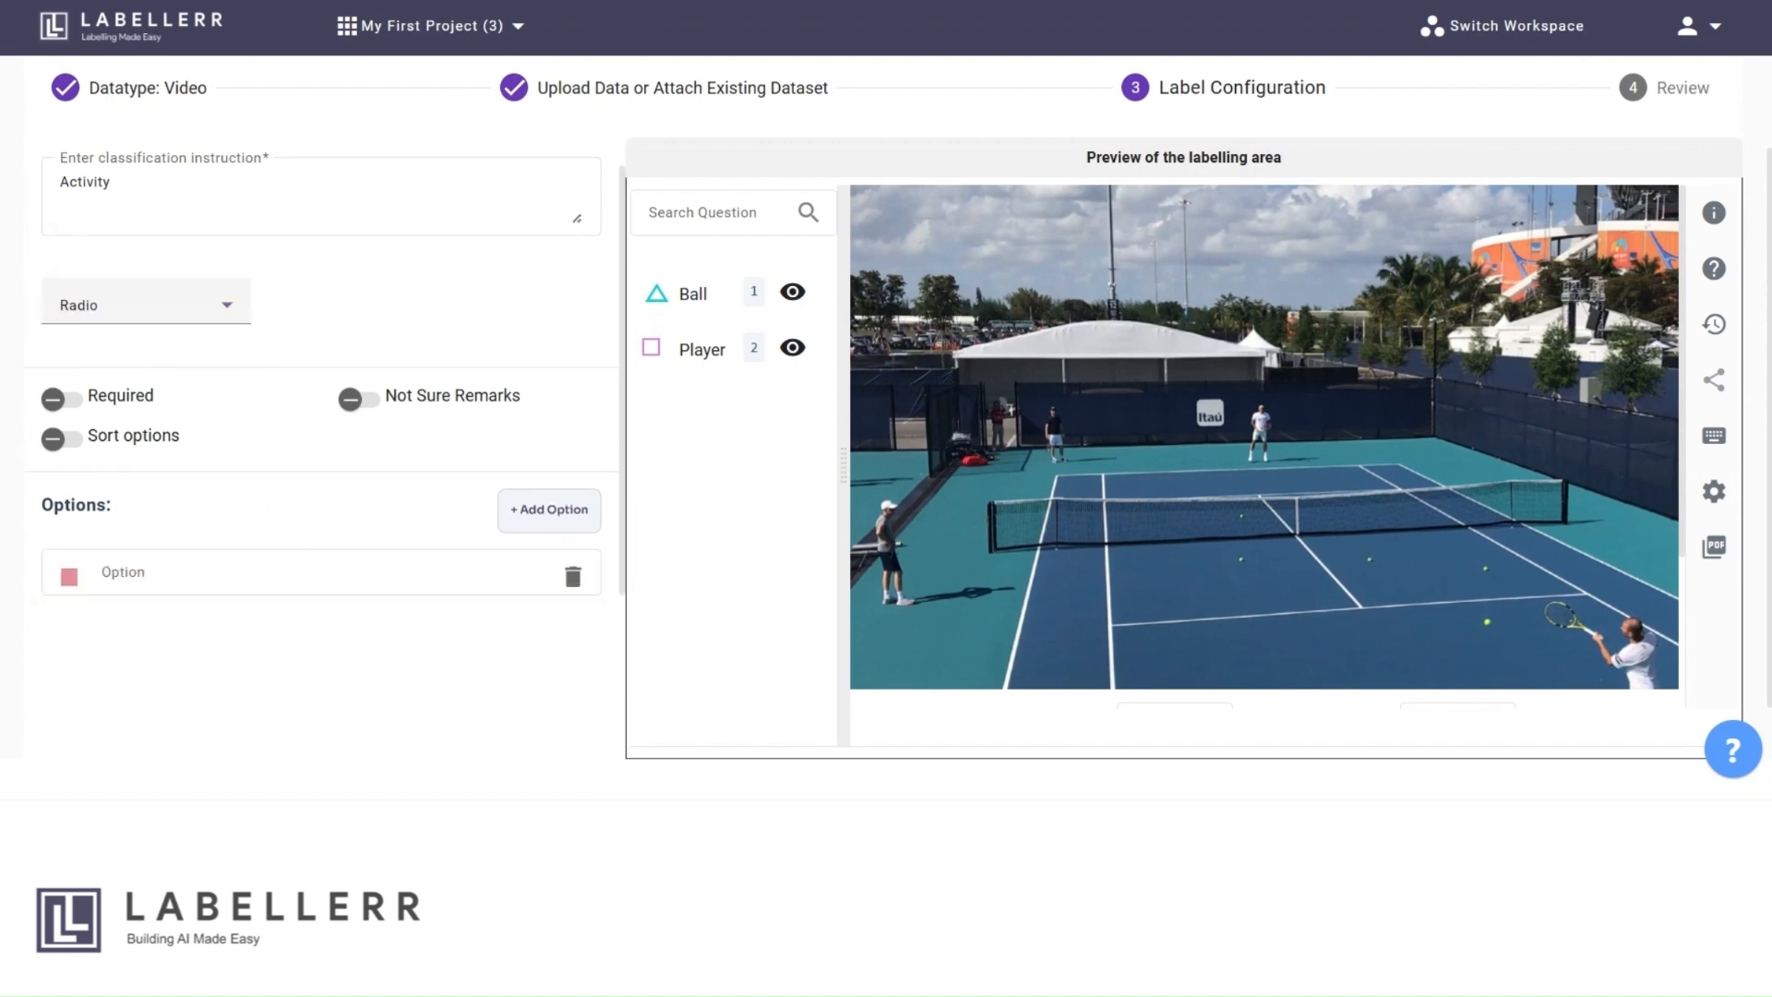
{"action": "left_click", "coordinate": [276, 573]}
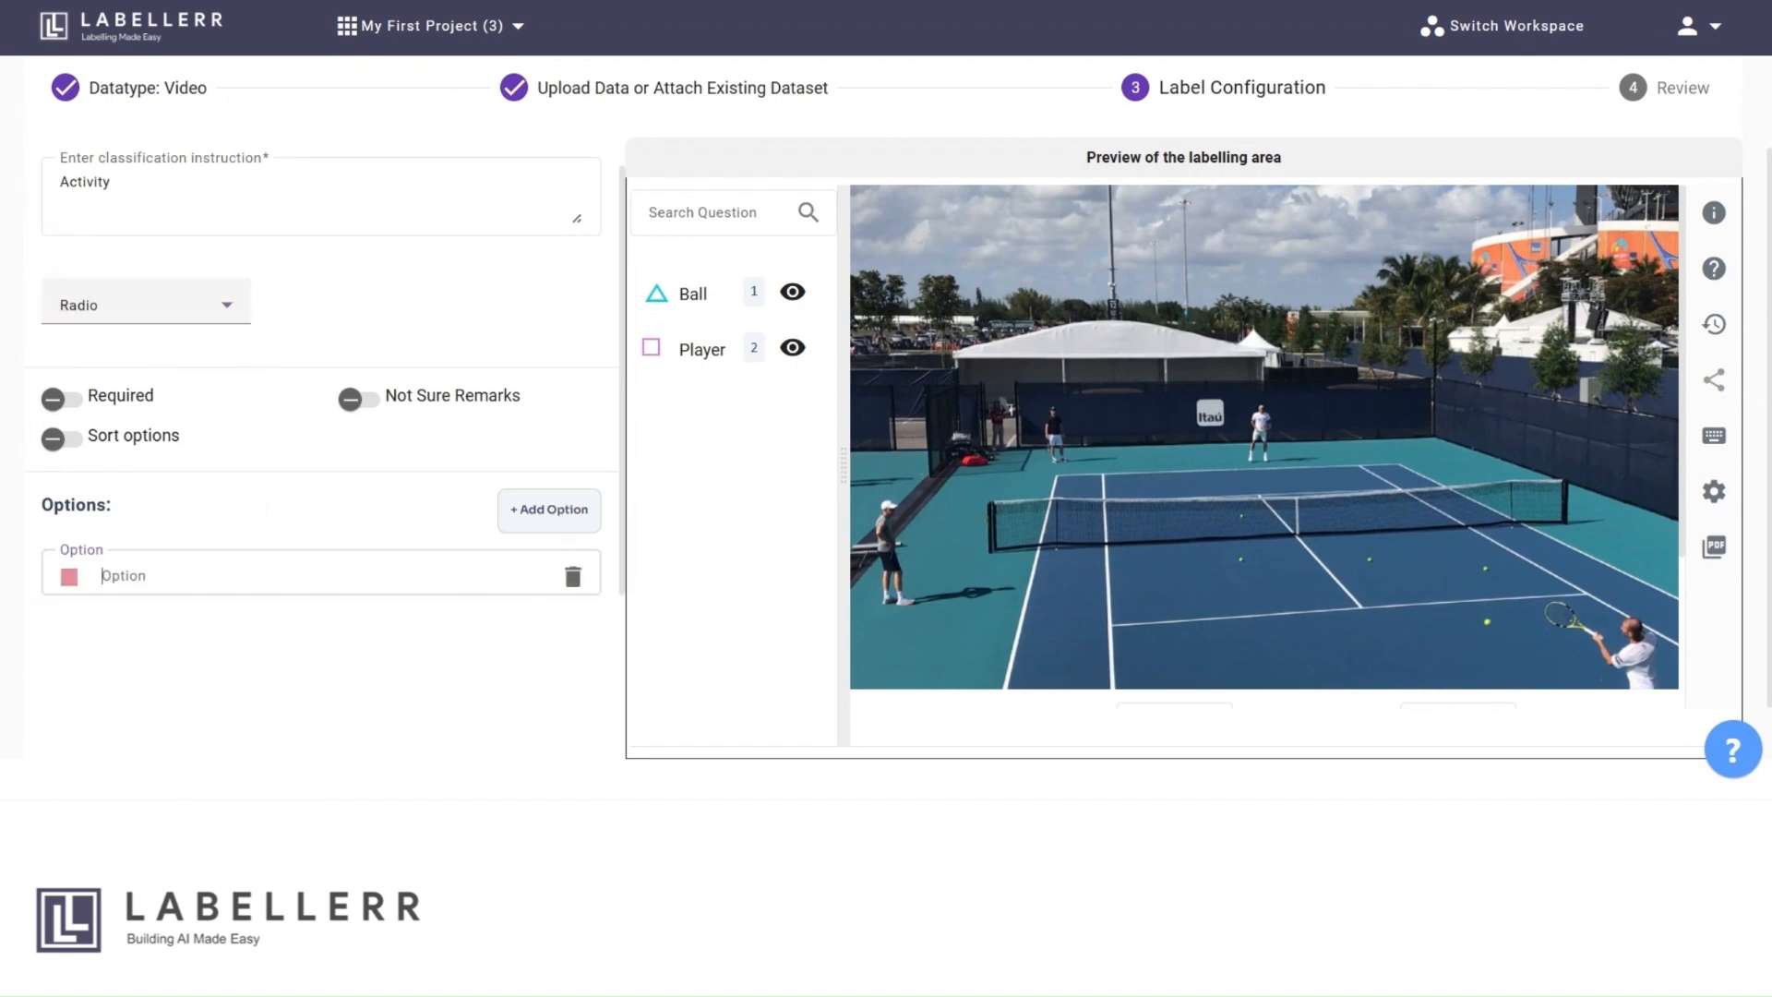
{"action": "type", "text": "Playing"}
{"action": "left_click", "coordinate": [516, 499]}
{"action": "type", "text": "Standing idle"}
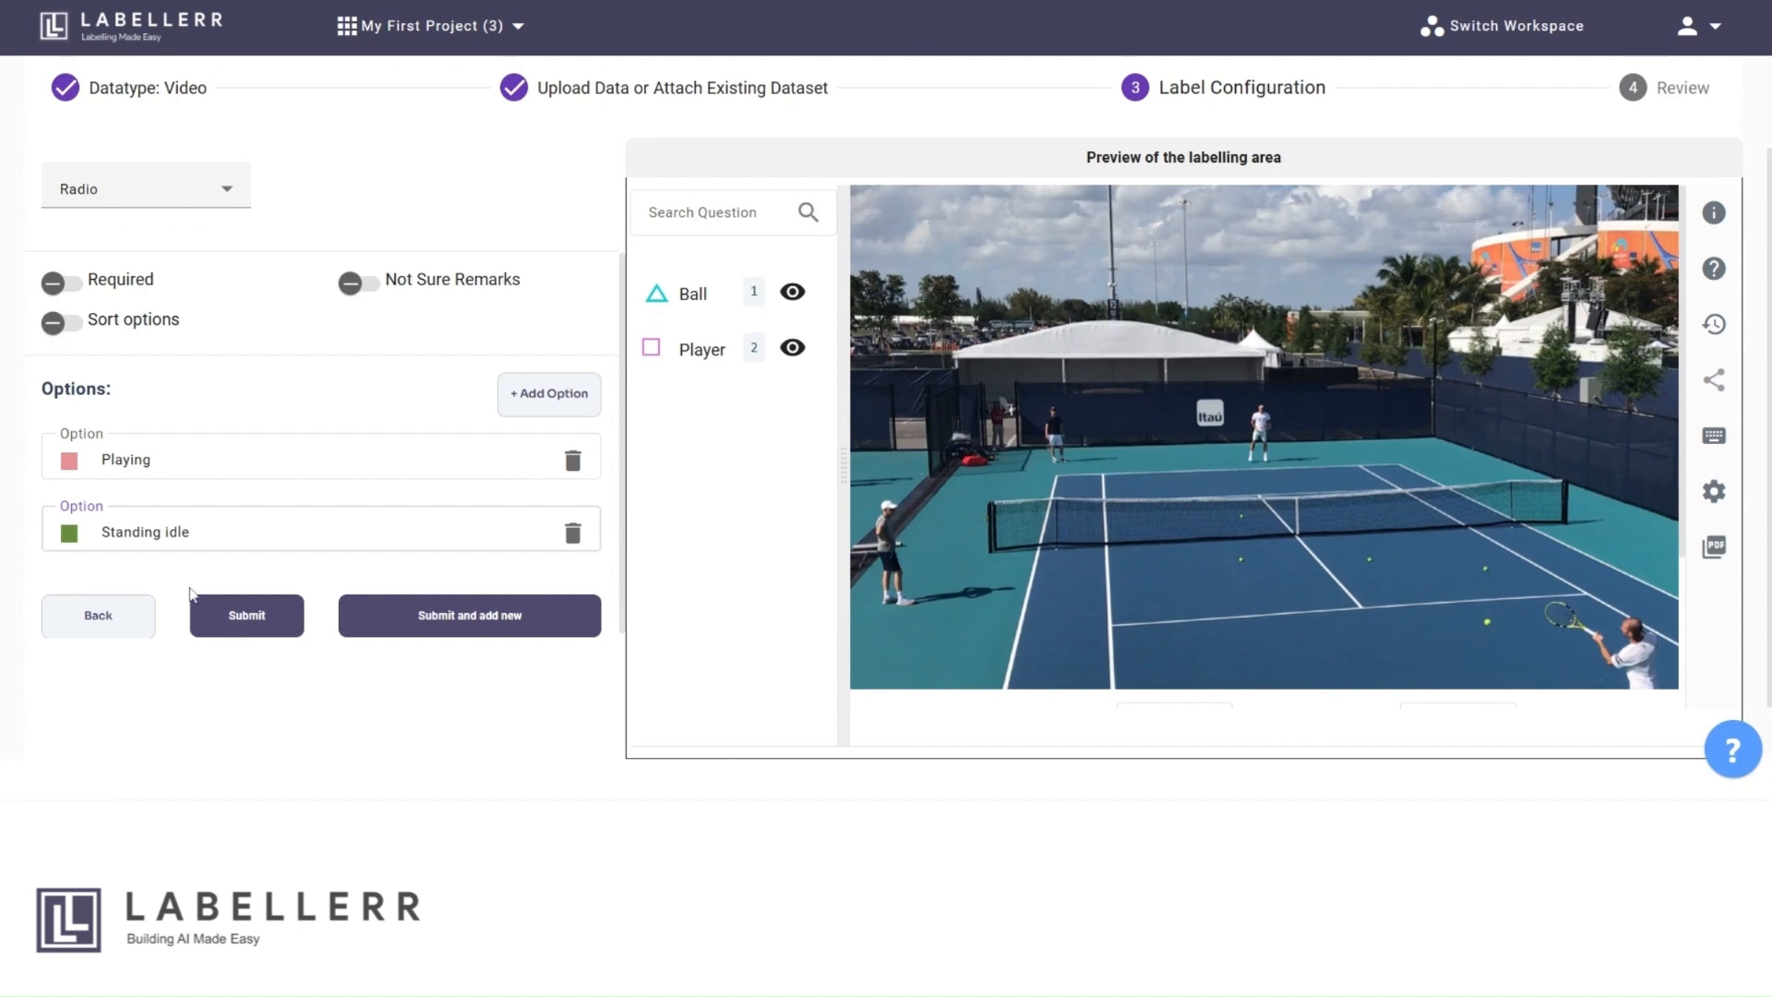
{"action": "left_click", "coordinate": [236, 625]}
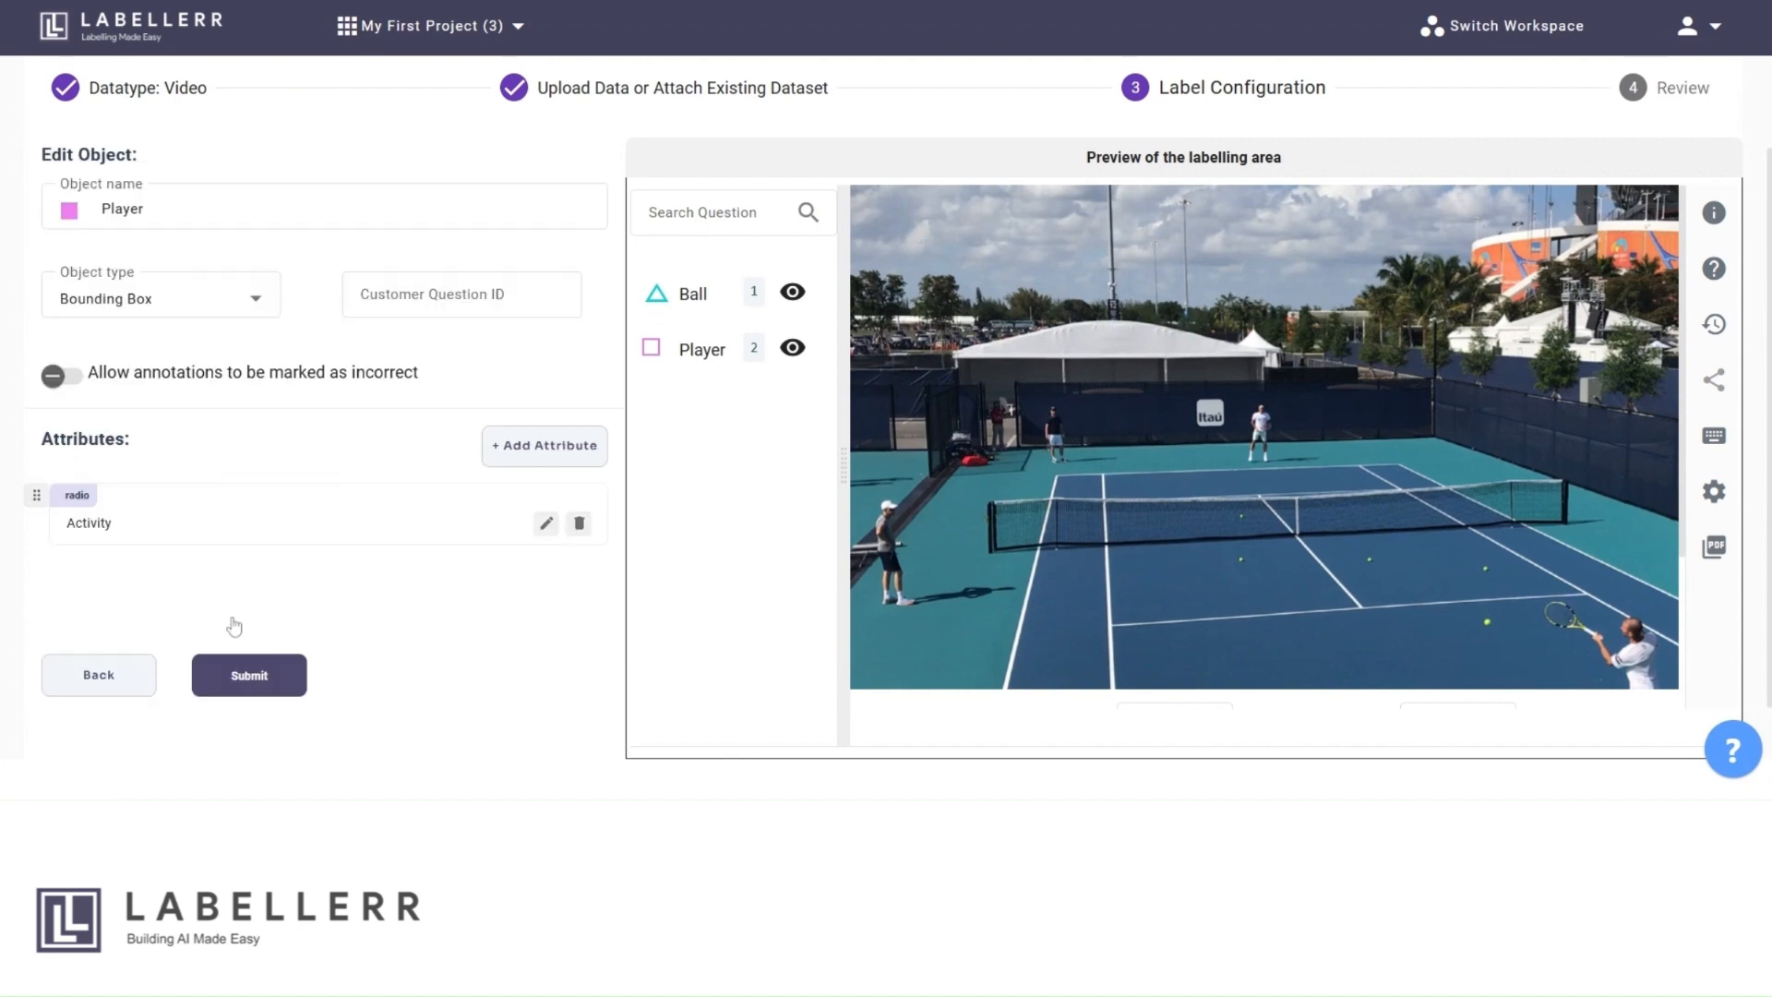
{"action": "left_click", "coordinate": [242, 680]}
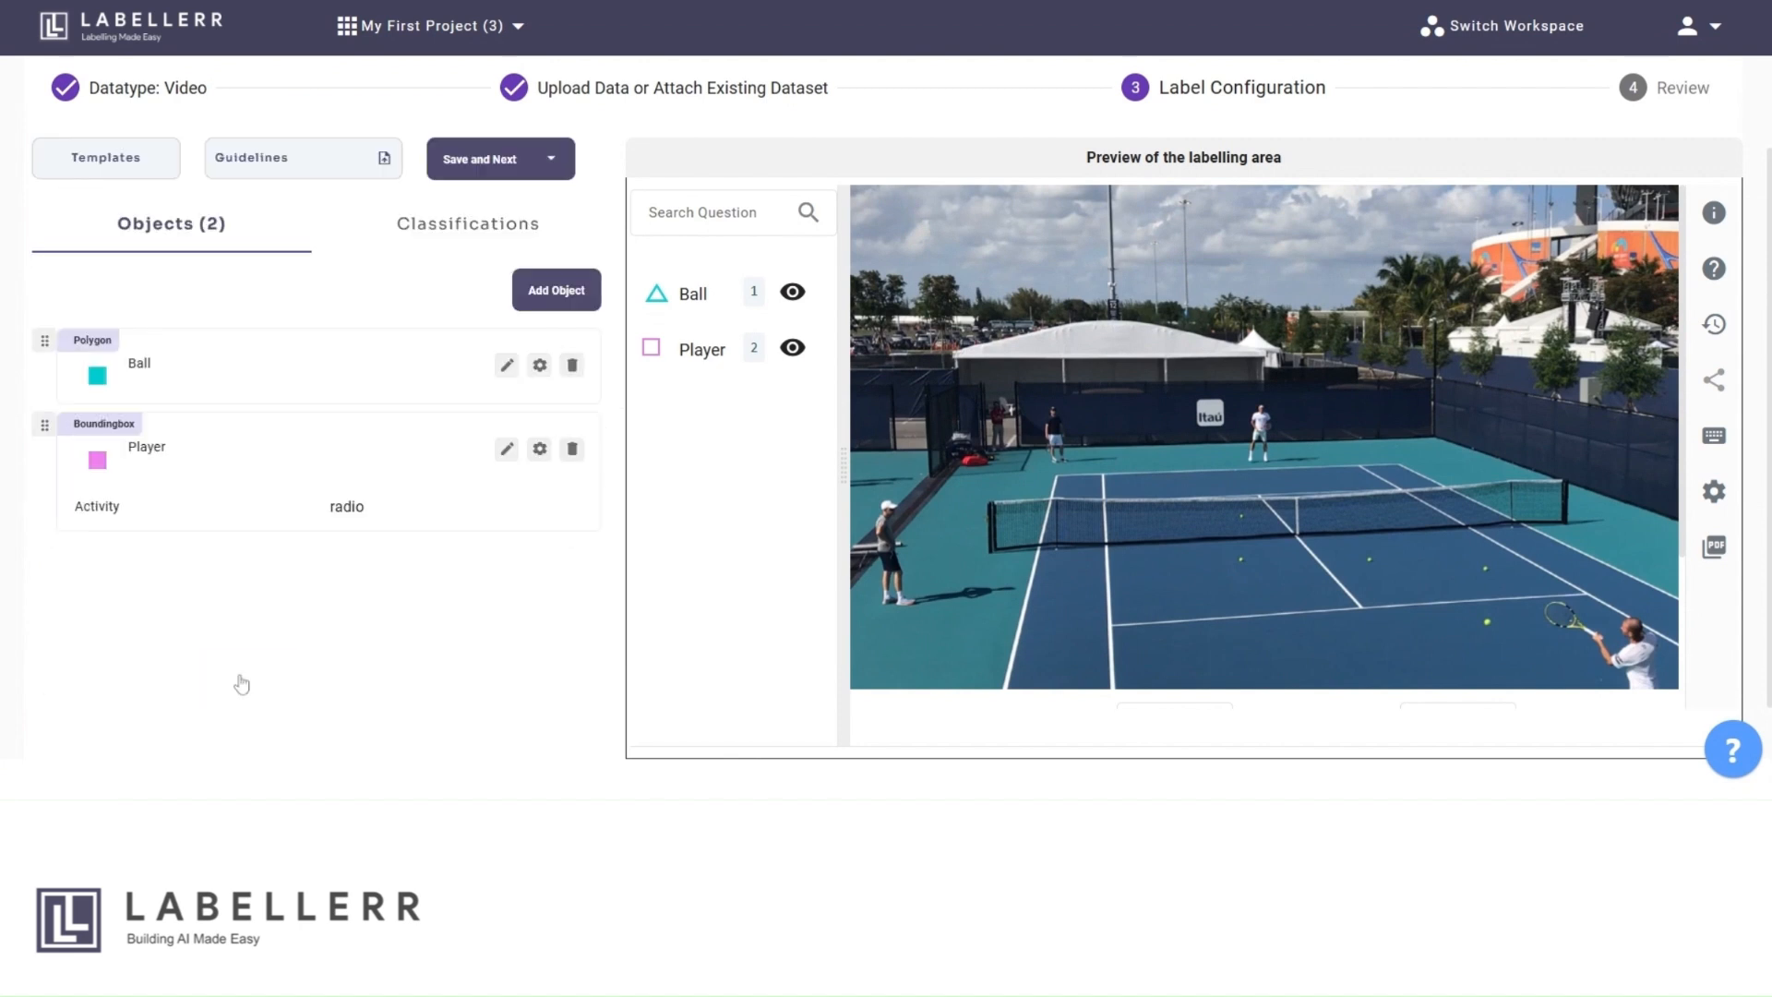
- Add a classification with the instruction "Playing conditions?" and the Radio answer type
{"action": "left_click", "coordinate": [425, 229]}
{"action": "left_click", "coordinate": [514, 304]}
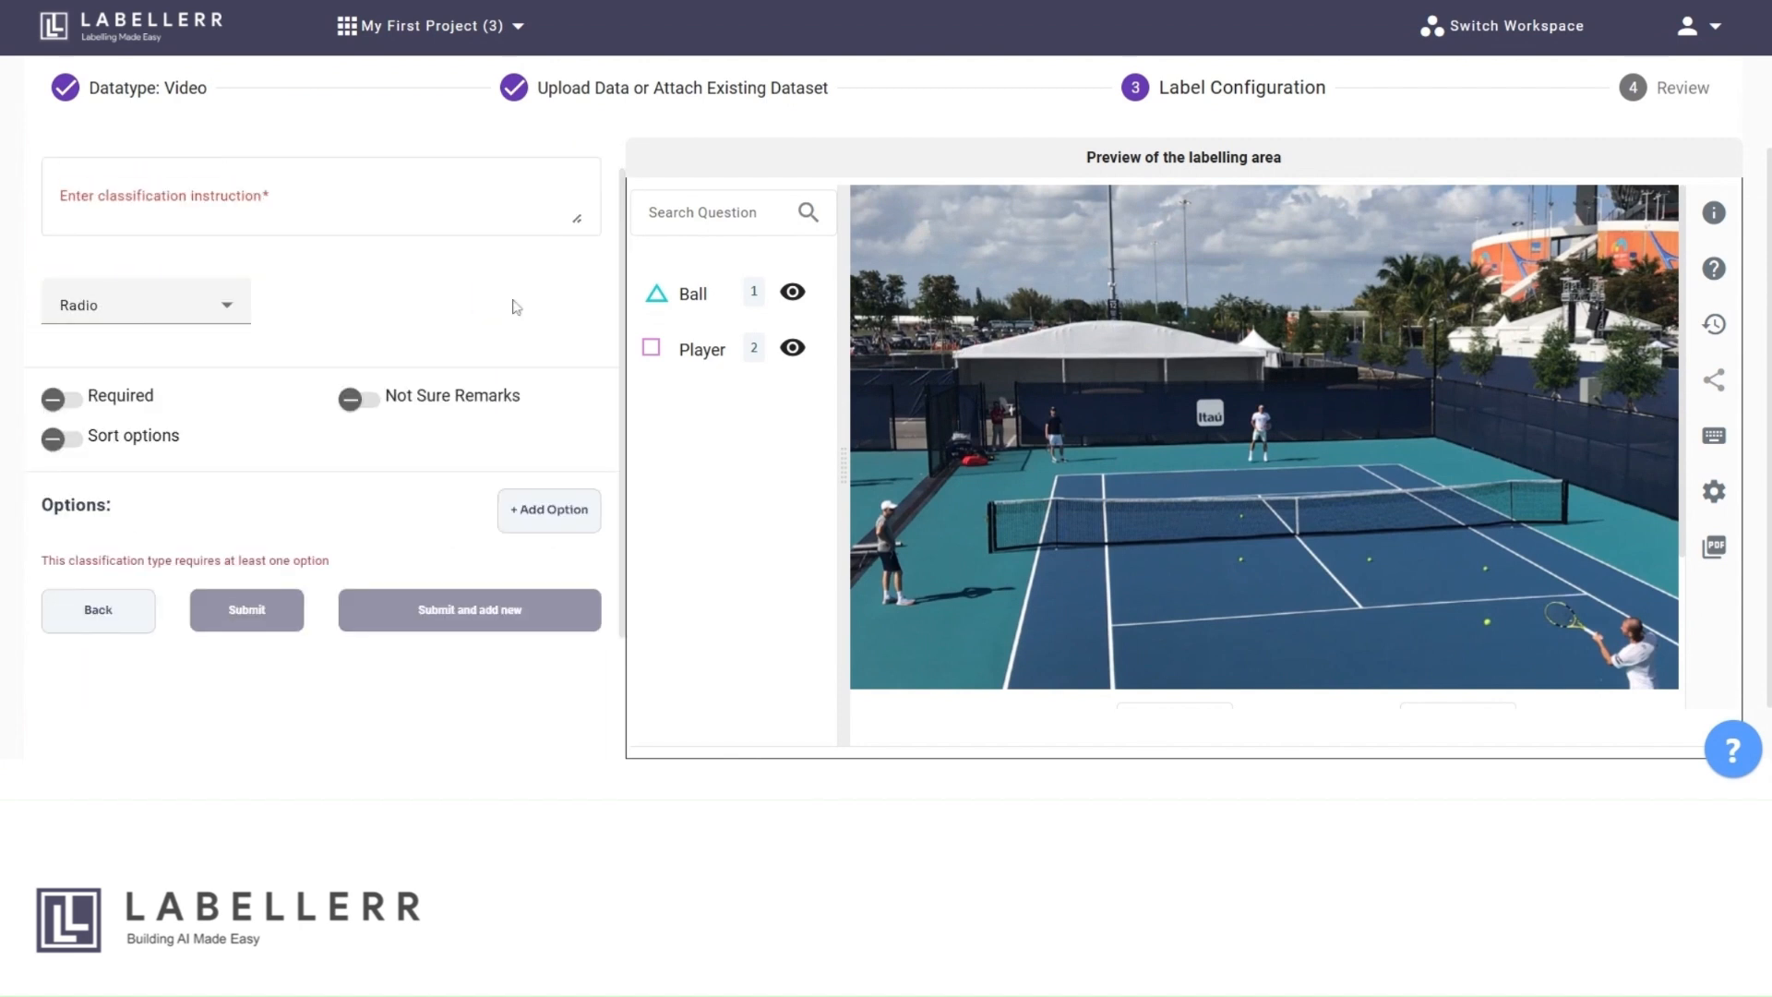
{"action": "left_click", "coordinate": [296, 197]}
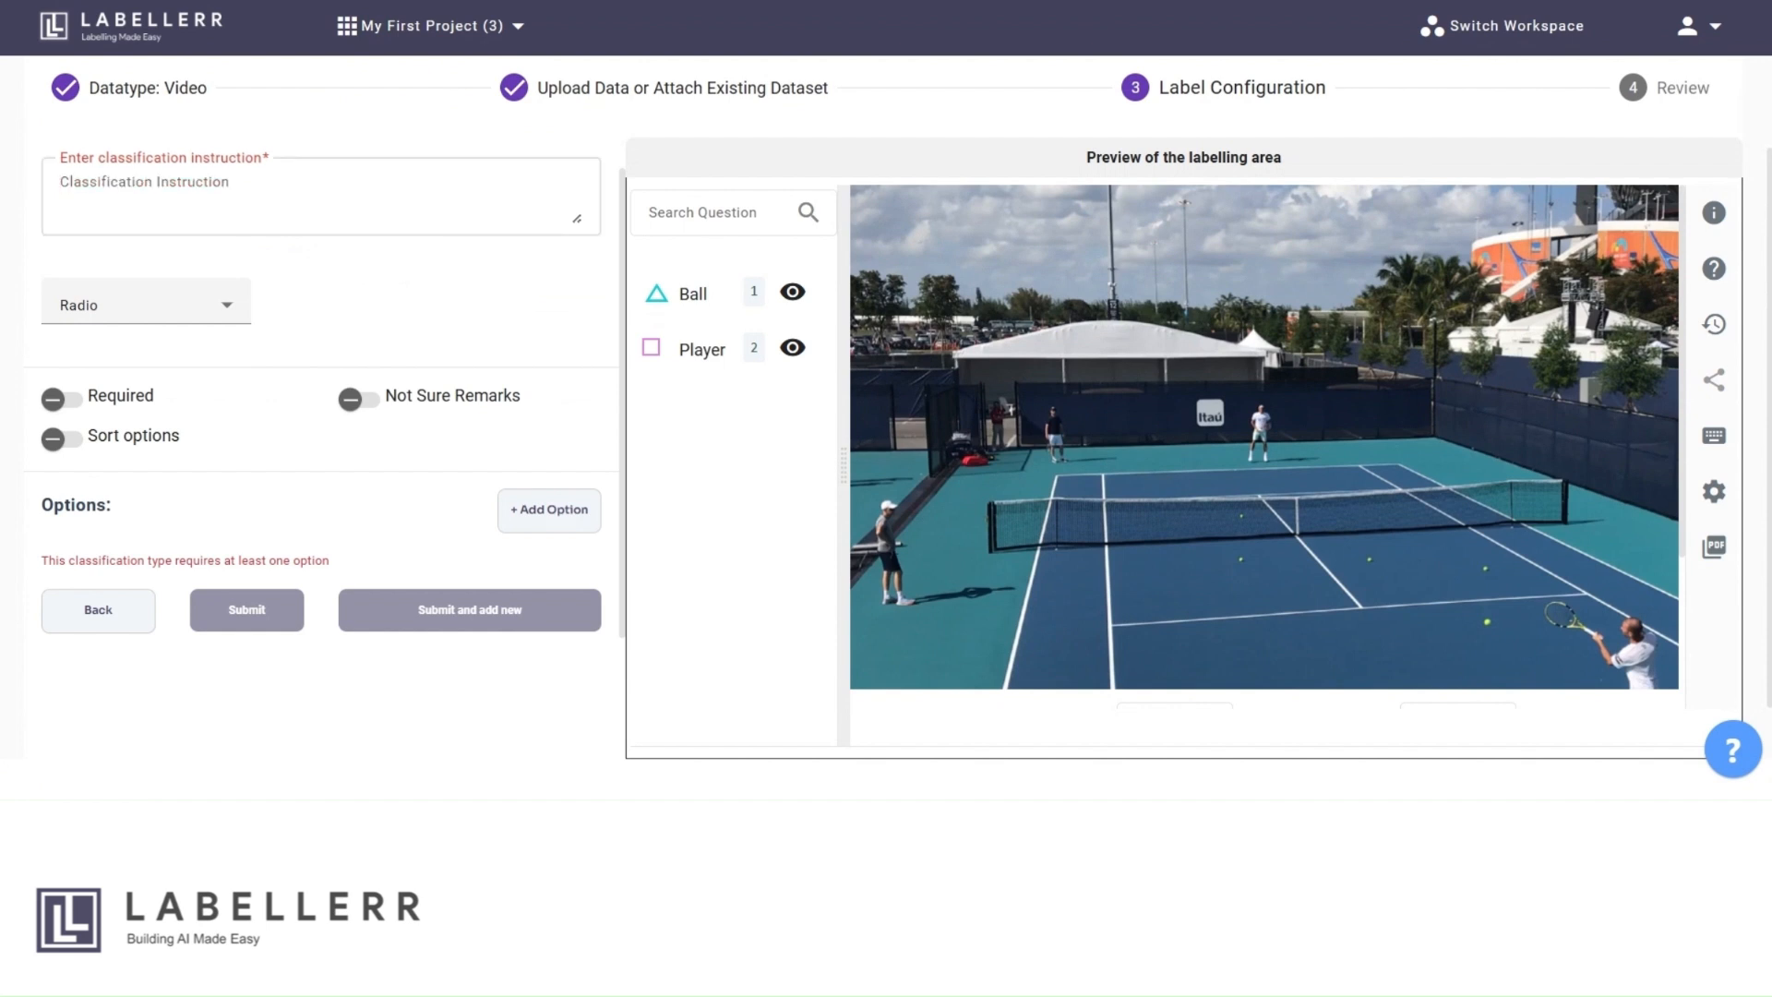
{"action": "type", "text": "Playing conditions?"}
{"action": "left_click", "coordinate": [162, 316]}
{"action": "left_click", "coordinate": [155, 381]}
- Give the playing conditions question the options Open Arena and Closed Arena, and submit the classification
{"action": "scroll", "coordinate": [517, 434], "scroll_direction": "down", "scroll_amount": 1}
{"action": "left_click", "coordinate": [566, 446]}
{"action": "type", "text": "Op"}
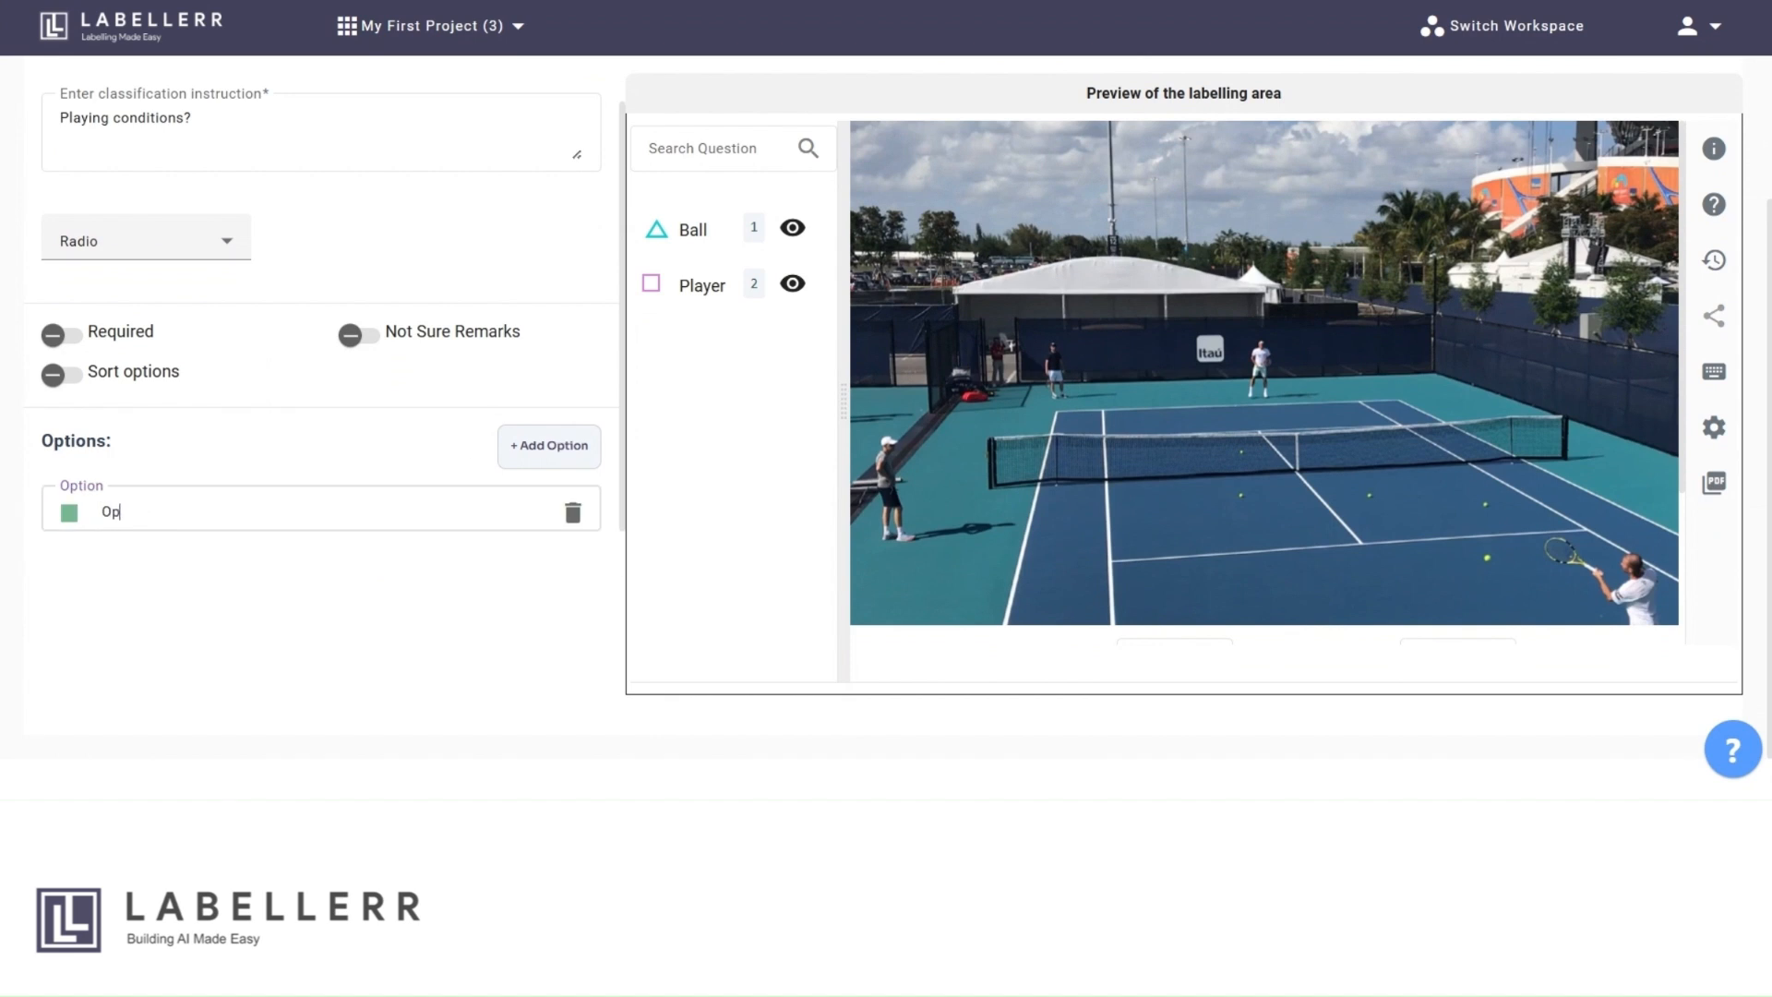
{"action": "type", "text": "en Arena"}
{"action": "left_click", "coordinate": [531, 462]}
{"action": "type", "text": "Closed"}
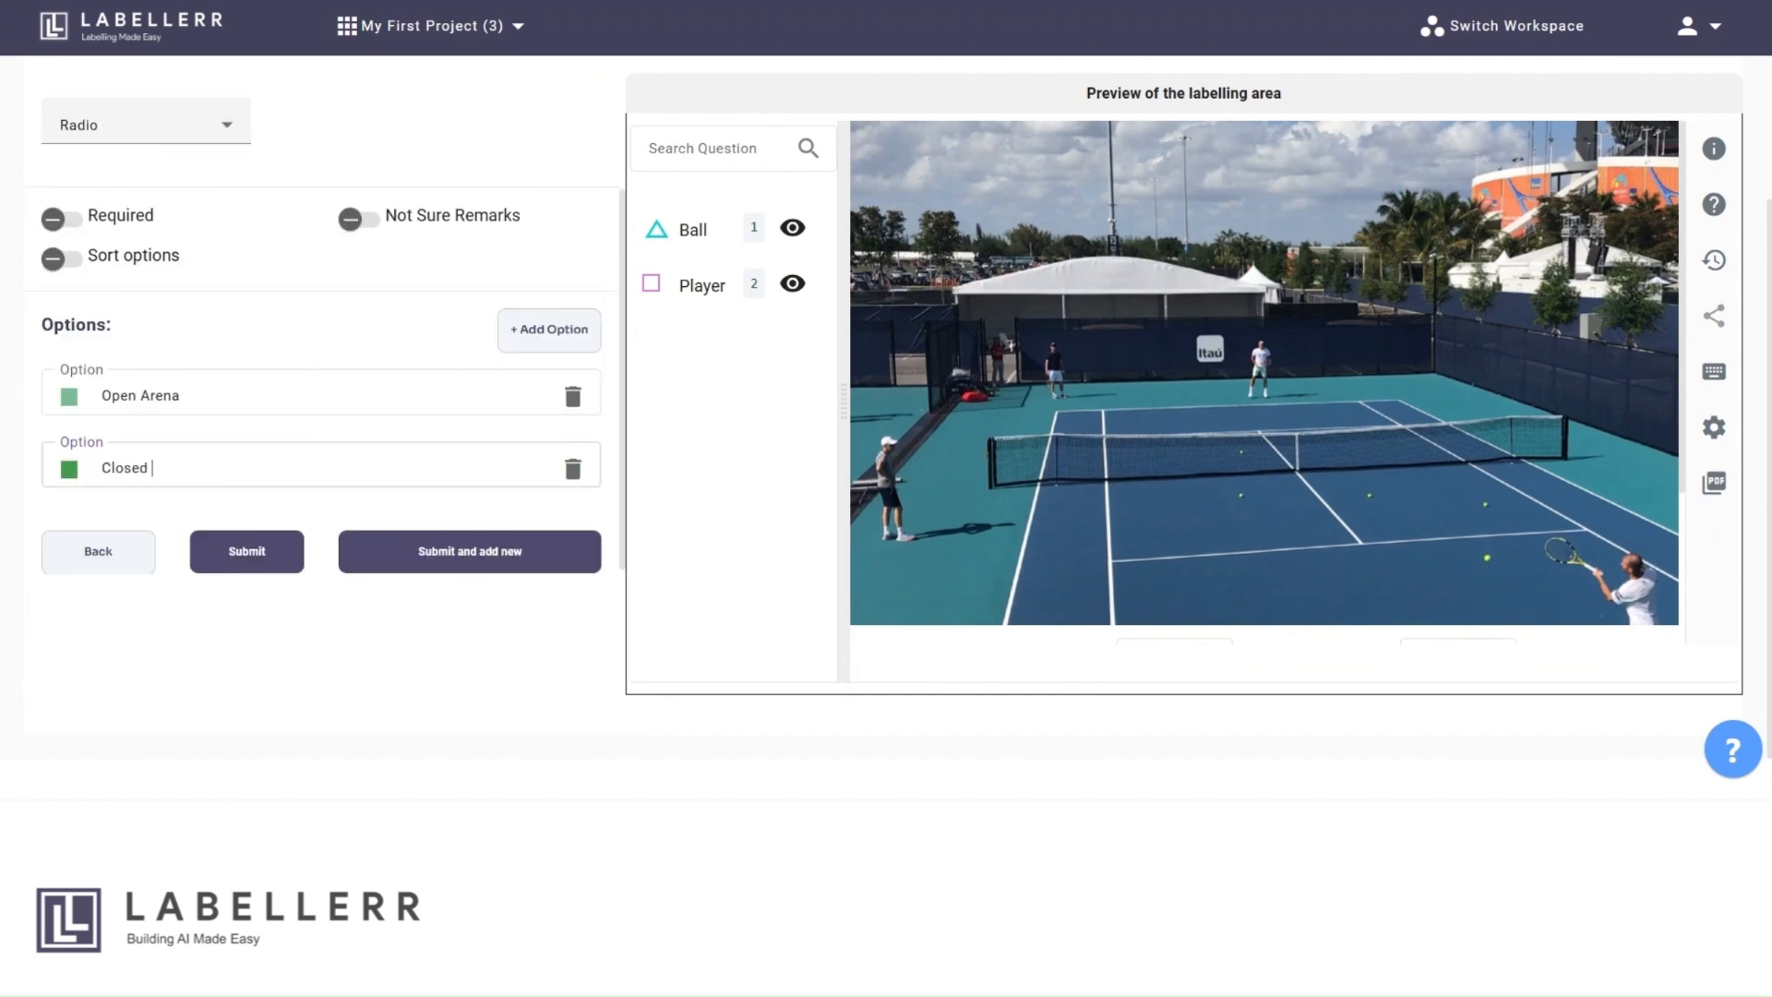
{"action": "left_click", "coordinate": [247, 551]}
- Check the list of configured objects and save the label configuration
{"action": "scroll", "coordinate": [369, 397], "scroll_direction": "up", "scroll_amount": 2}
{"action": "scroll", "coordinate": [420, 367], "scroll_direction": "down", "scroll_amount": 1}
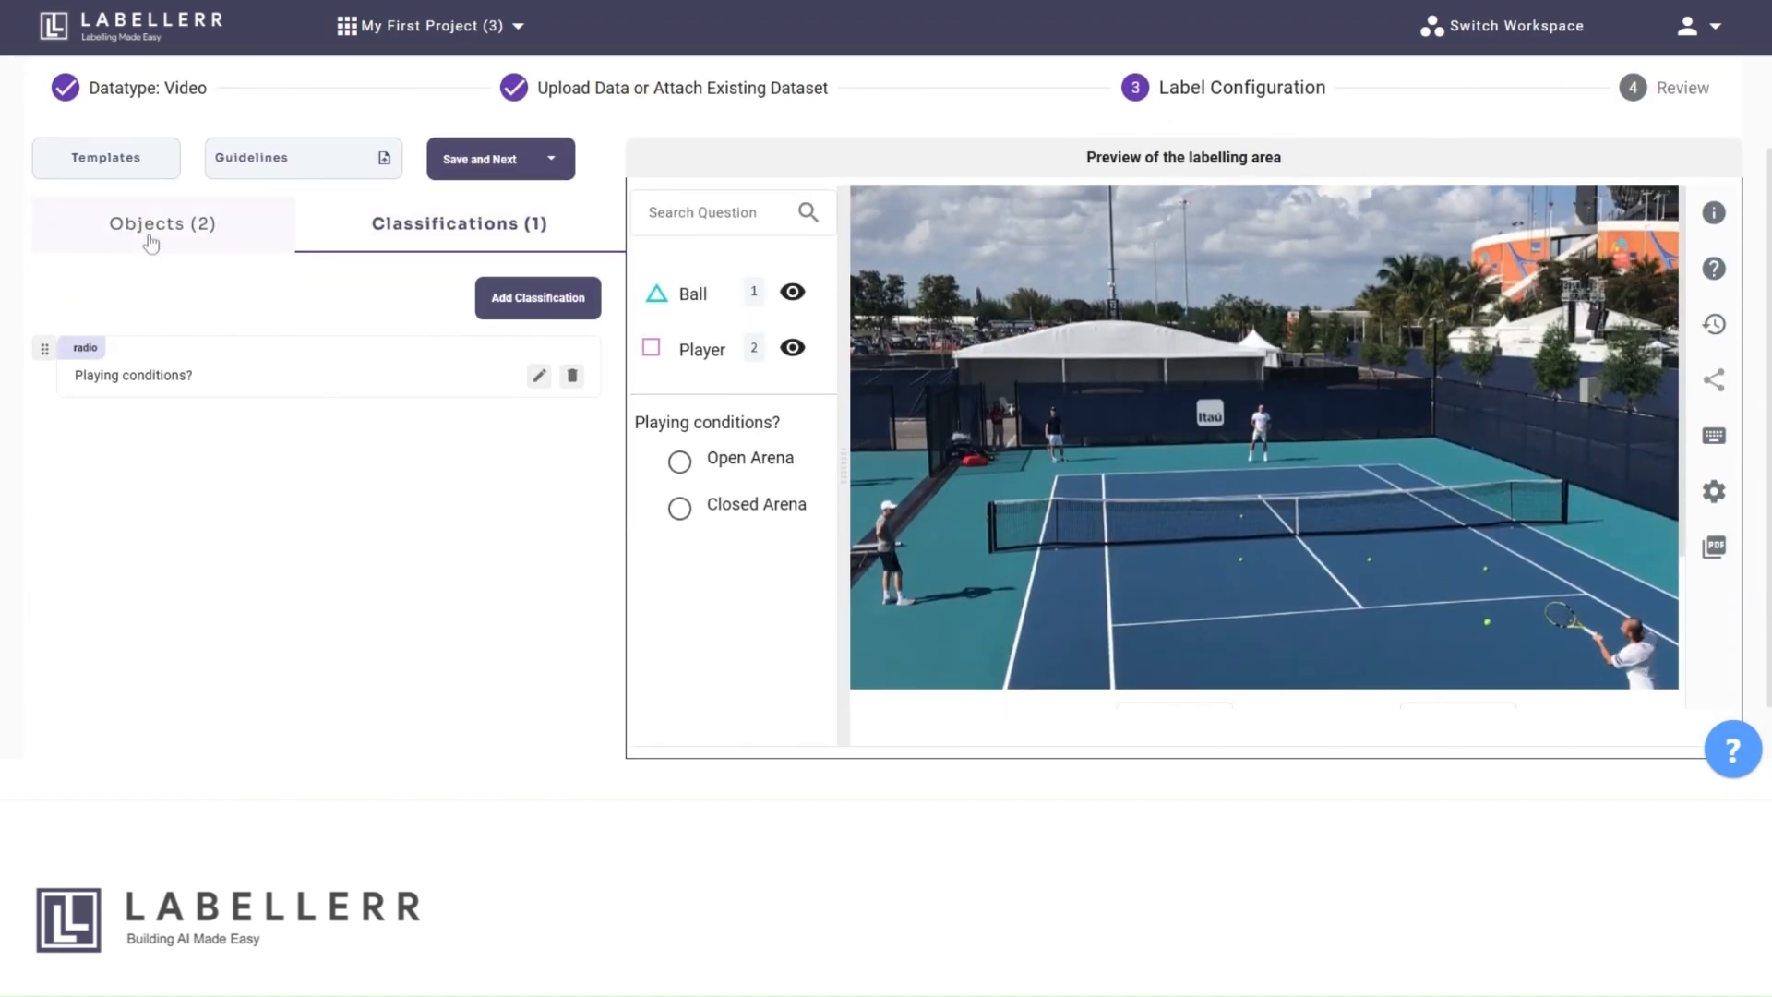
{"action": "left_click", "coordinate": [151, 238]}
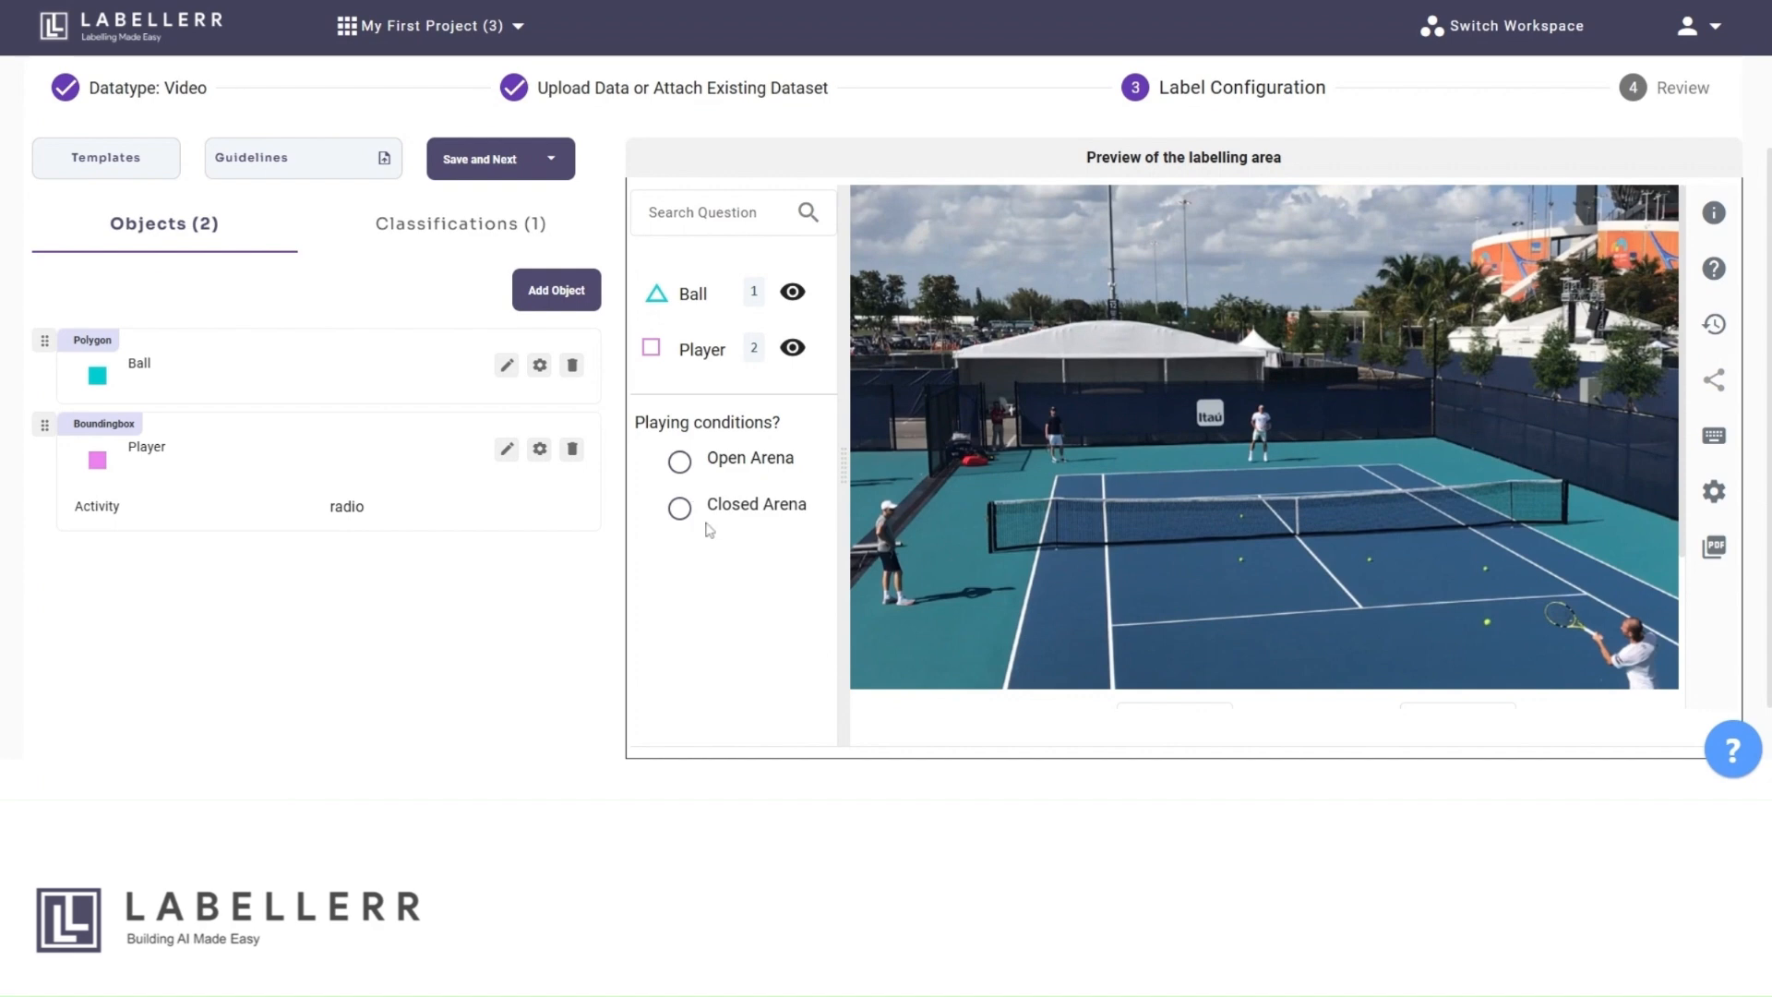
{"action": "left_click", "coordinate": [525, 161]}
{"action": "left_click", "coordinate": [518, 218]}
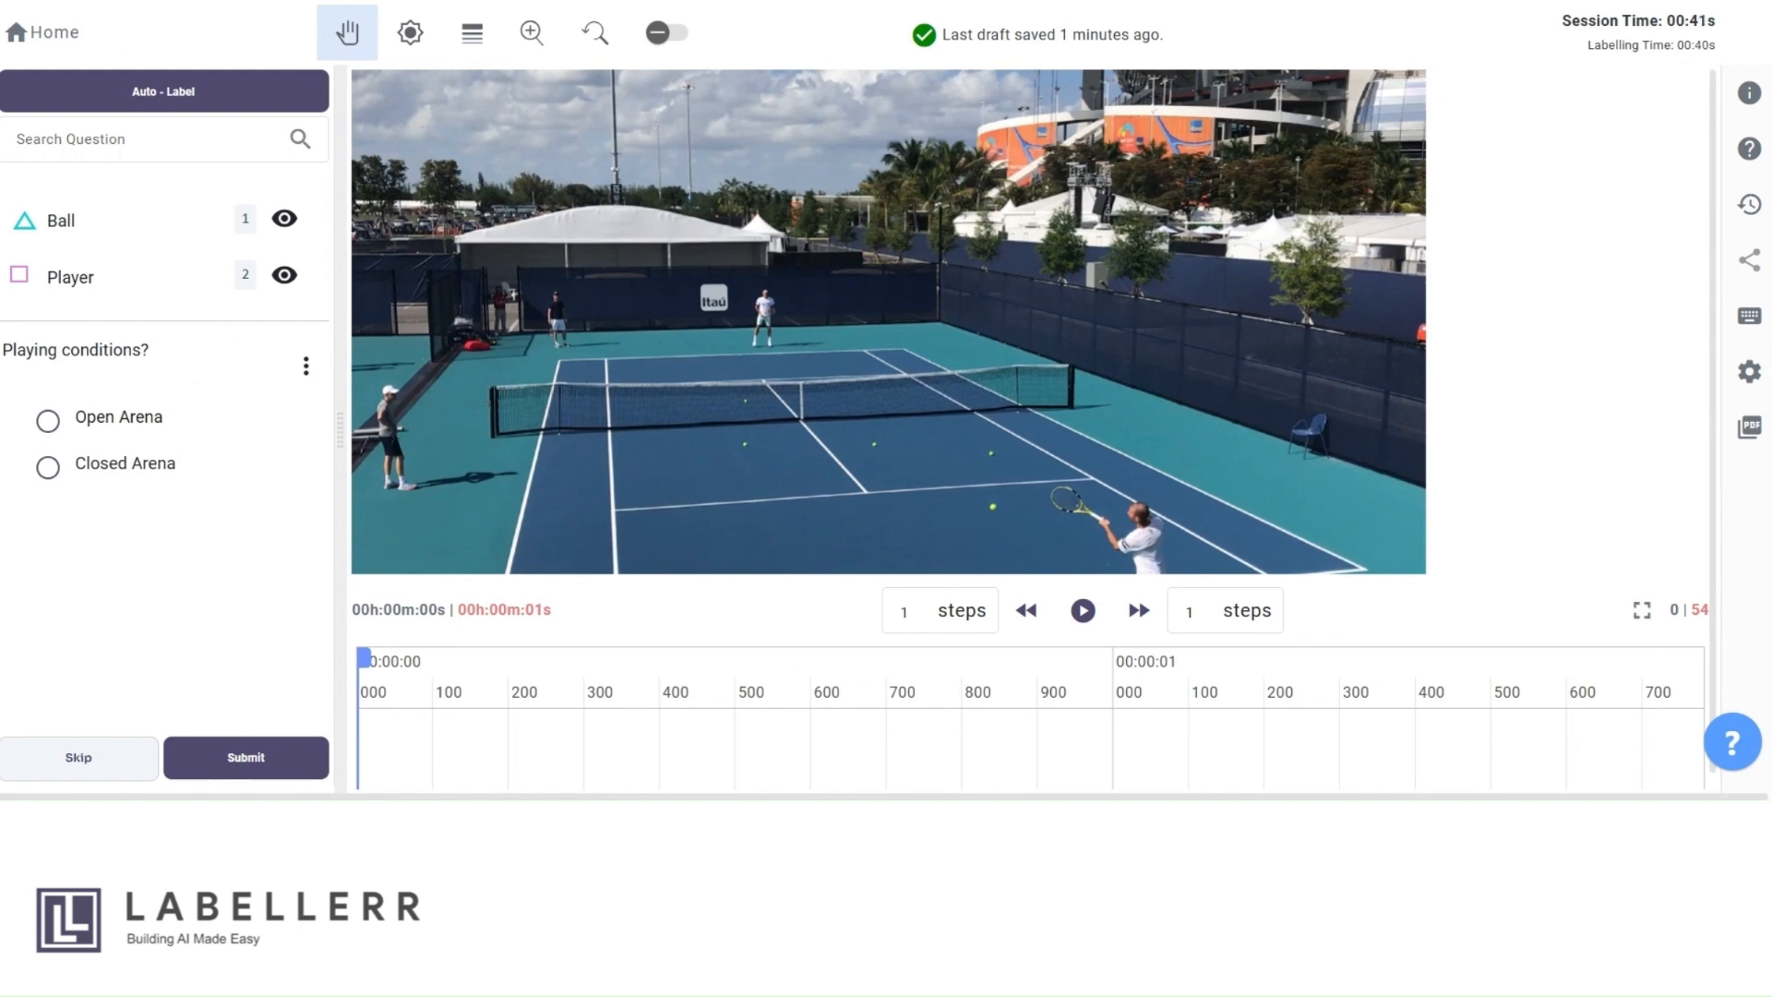
- Set the video's backward and forward frame stepping to 4 steps
{"action": "left_click_drag", "start_coordinate": [1710, 611], "coordinate": [1669, 611]}
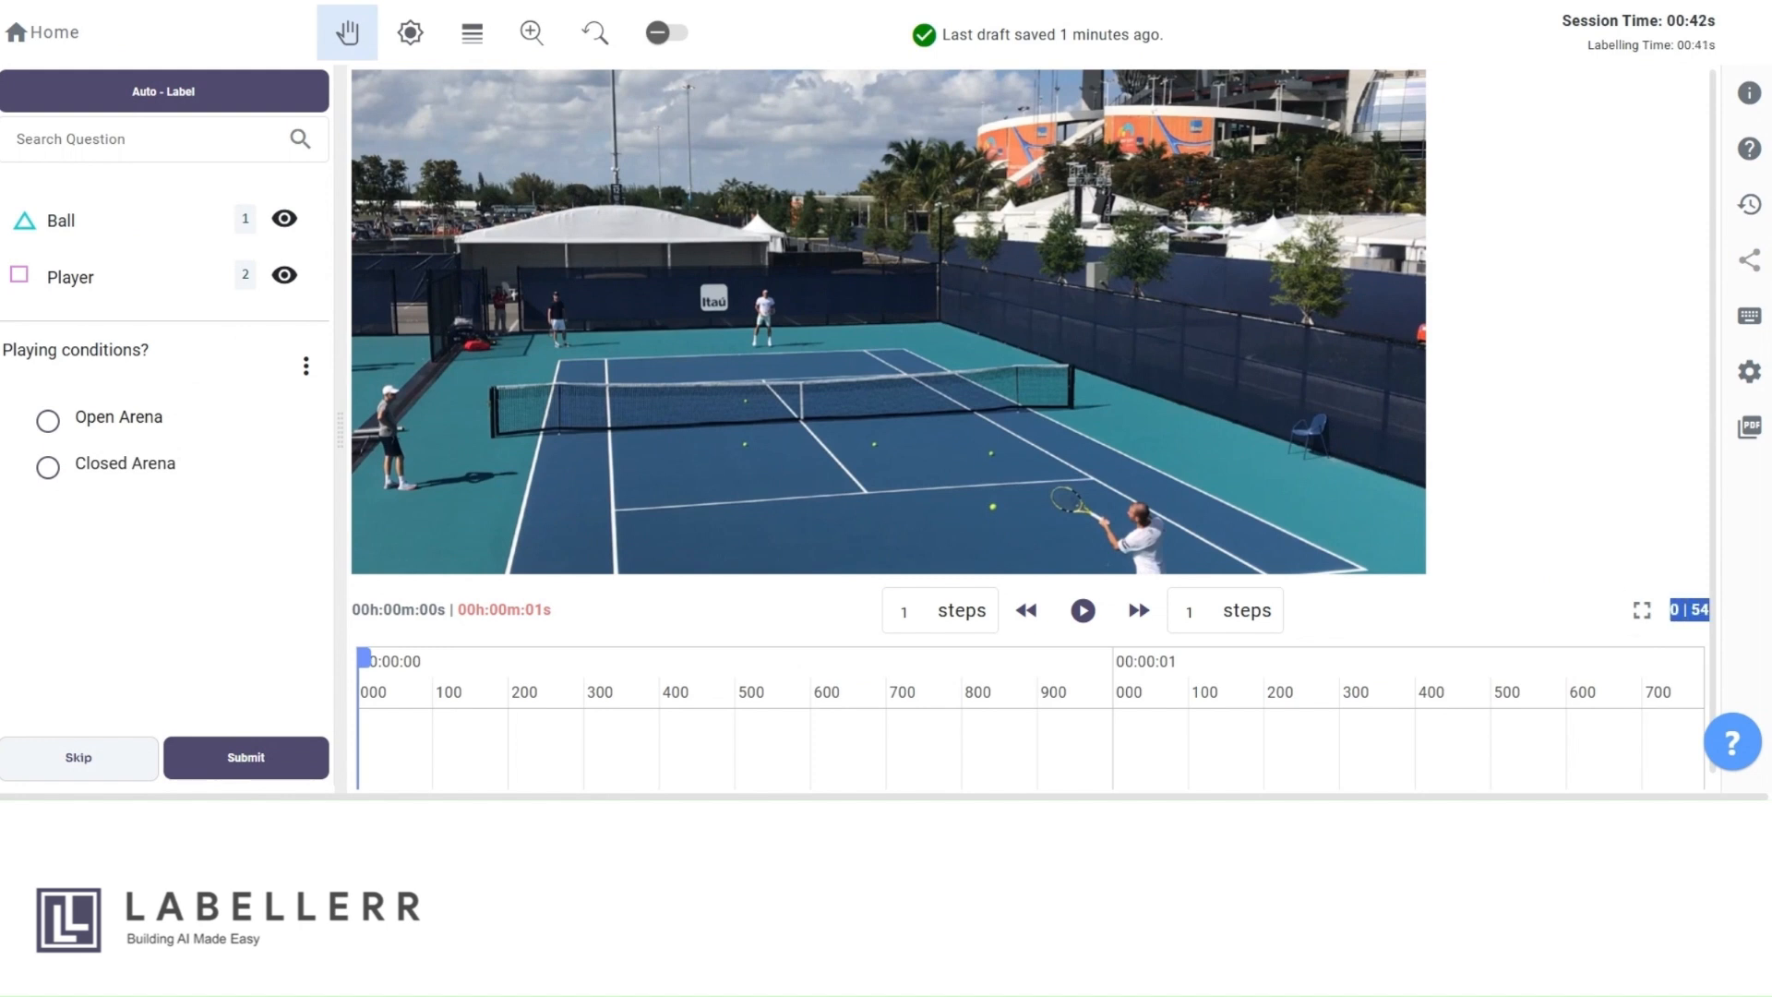
{"action": "left_click", "coordinate": [1521, 633]}
{"action": "left_click", "coordinate": [925, 610]}
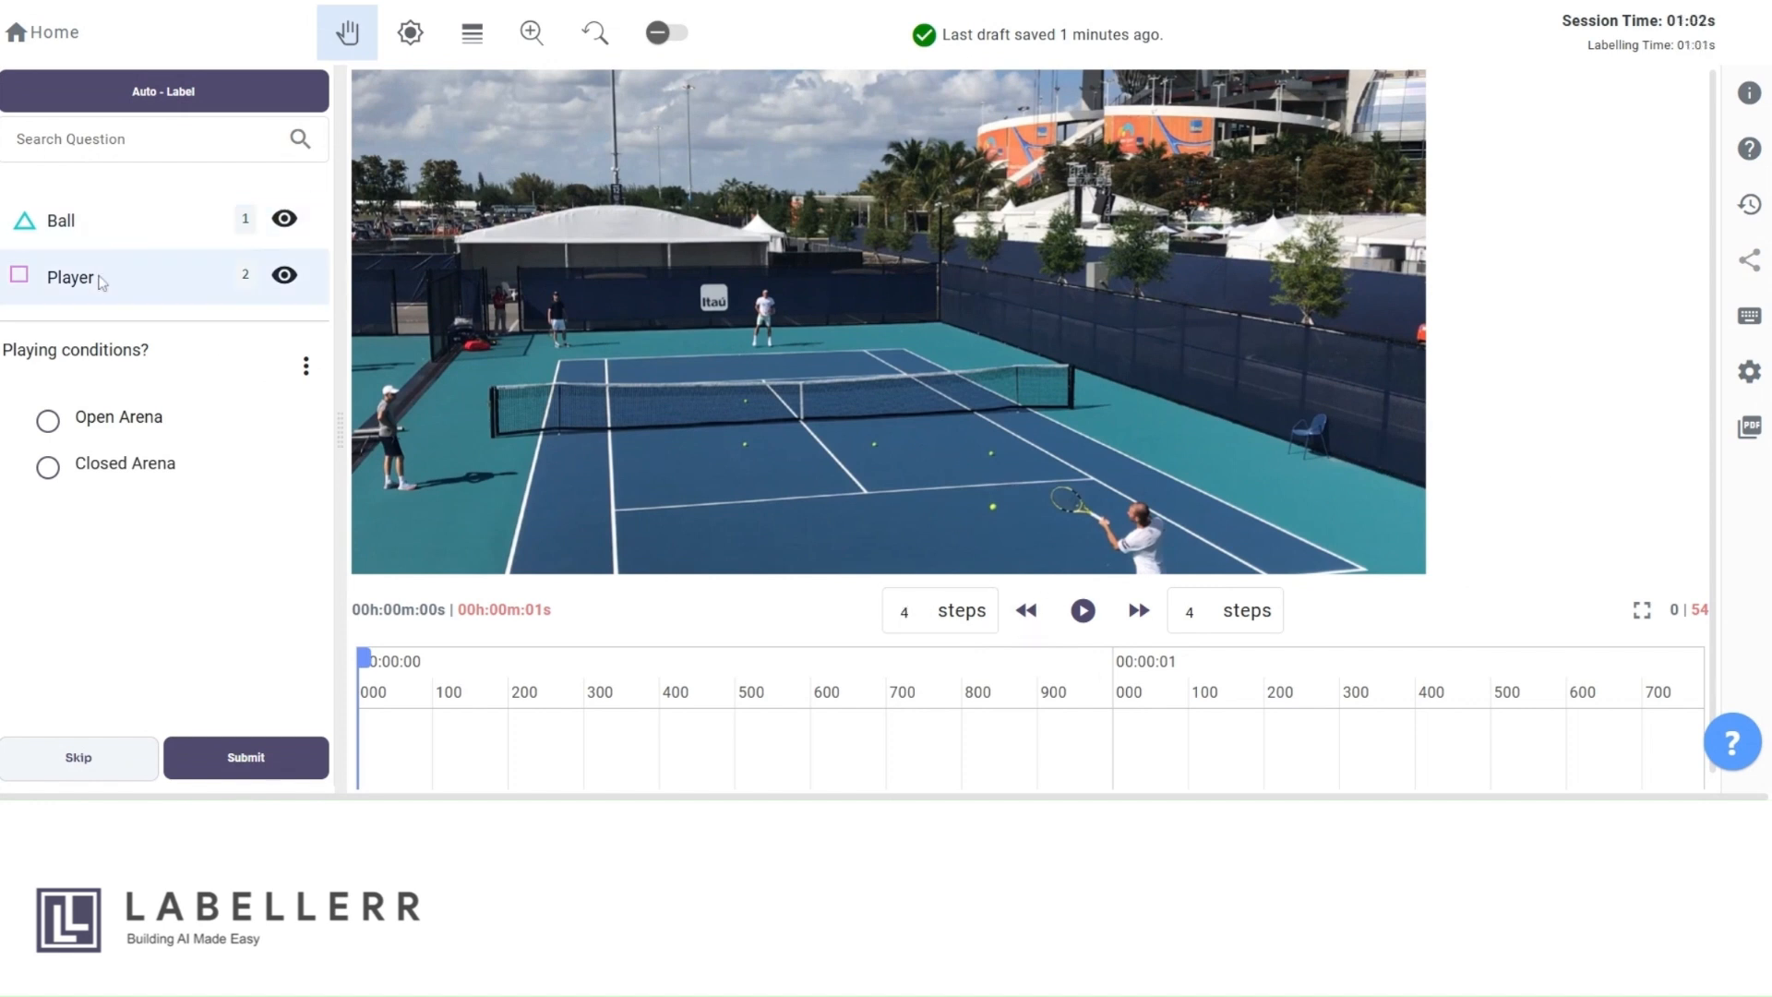
- Draw a Player bounding box of about 121 × 230 px around the player beyond the net and submit its Activity as Playing
{"action": "left_click", "coordinate": [102, 283]}
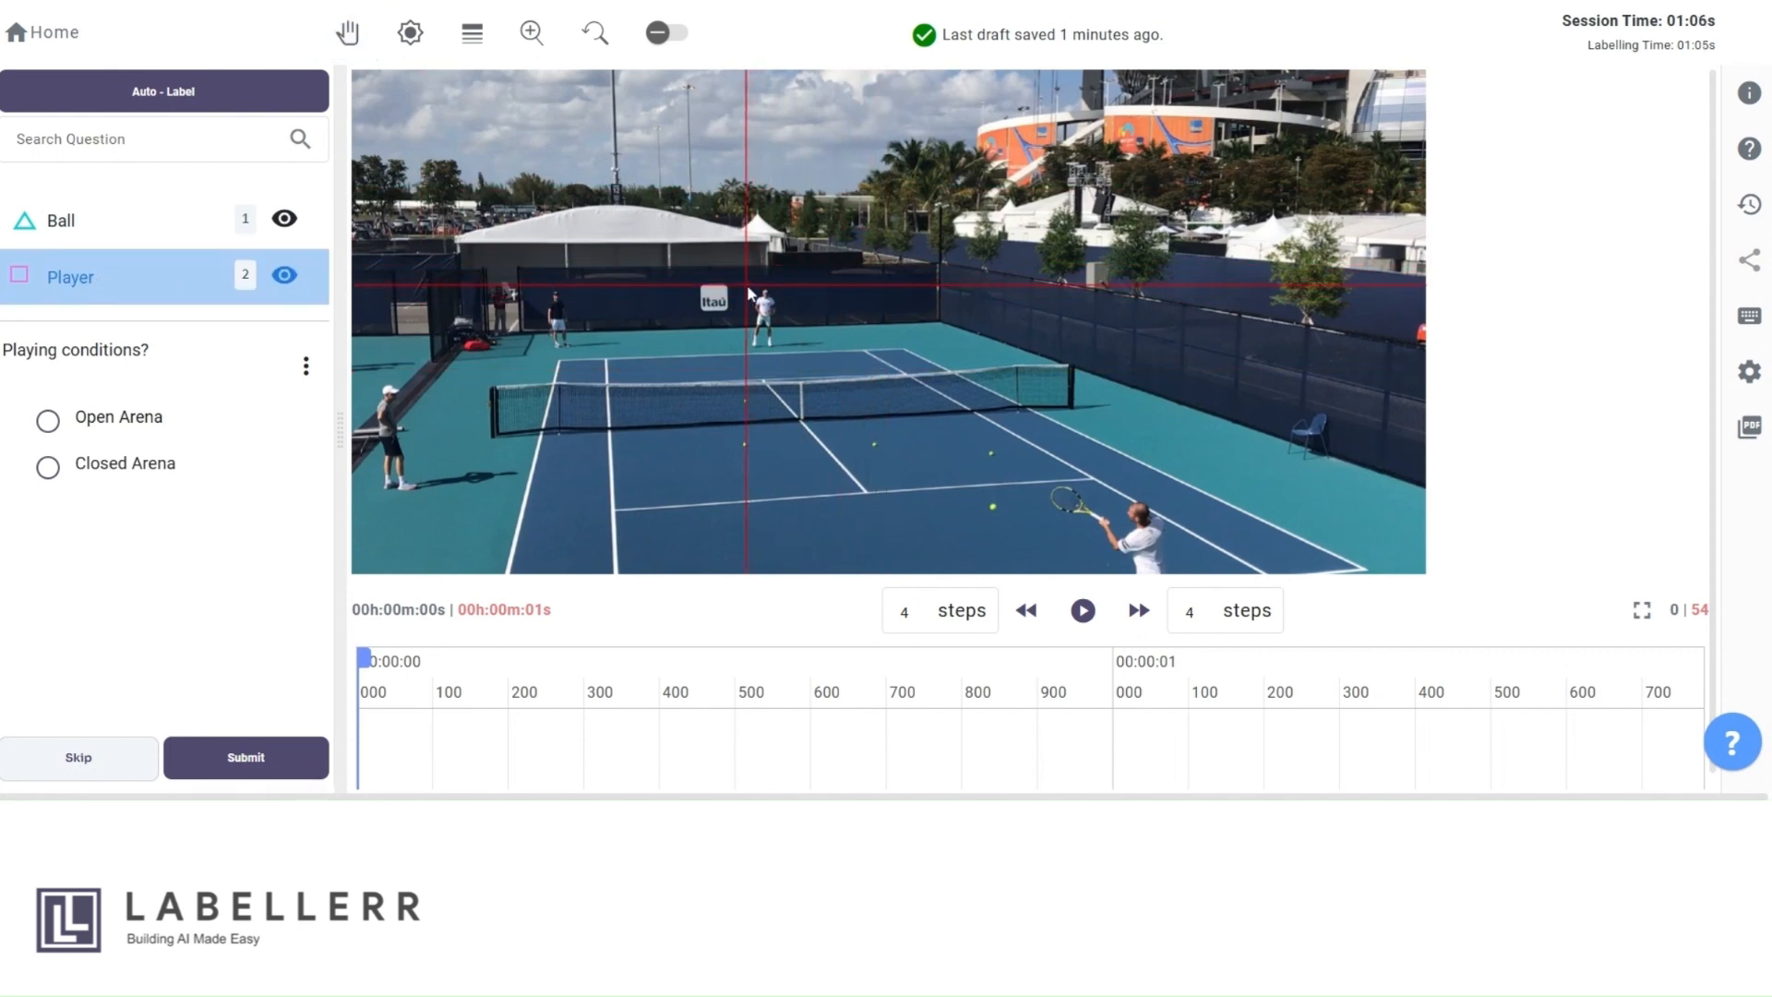
{"action": "left_click_drag", "start_coordinate": [745, 286], "coordinate": [782, 356]}
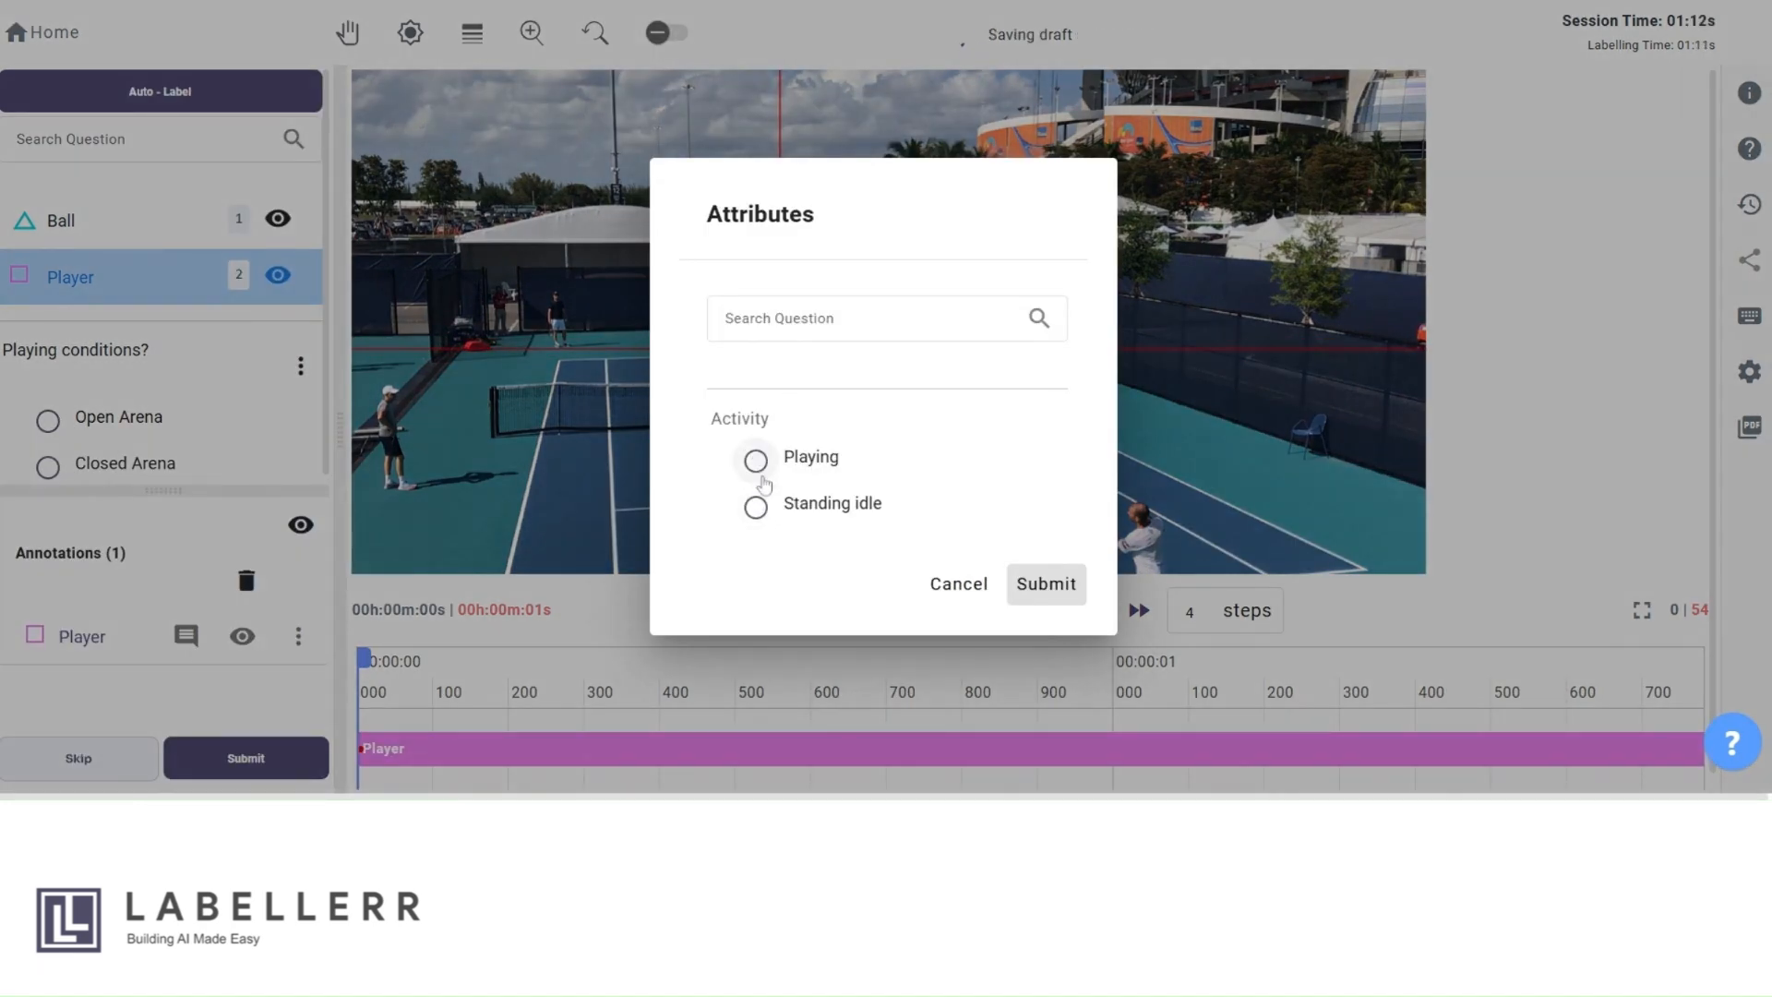
{"action": "left_click", "coordinate": [756, 459]}
{"action": "left_click", "coordinate": [1019, 587]}
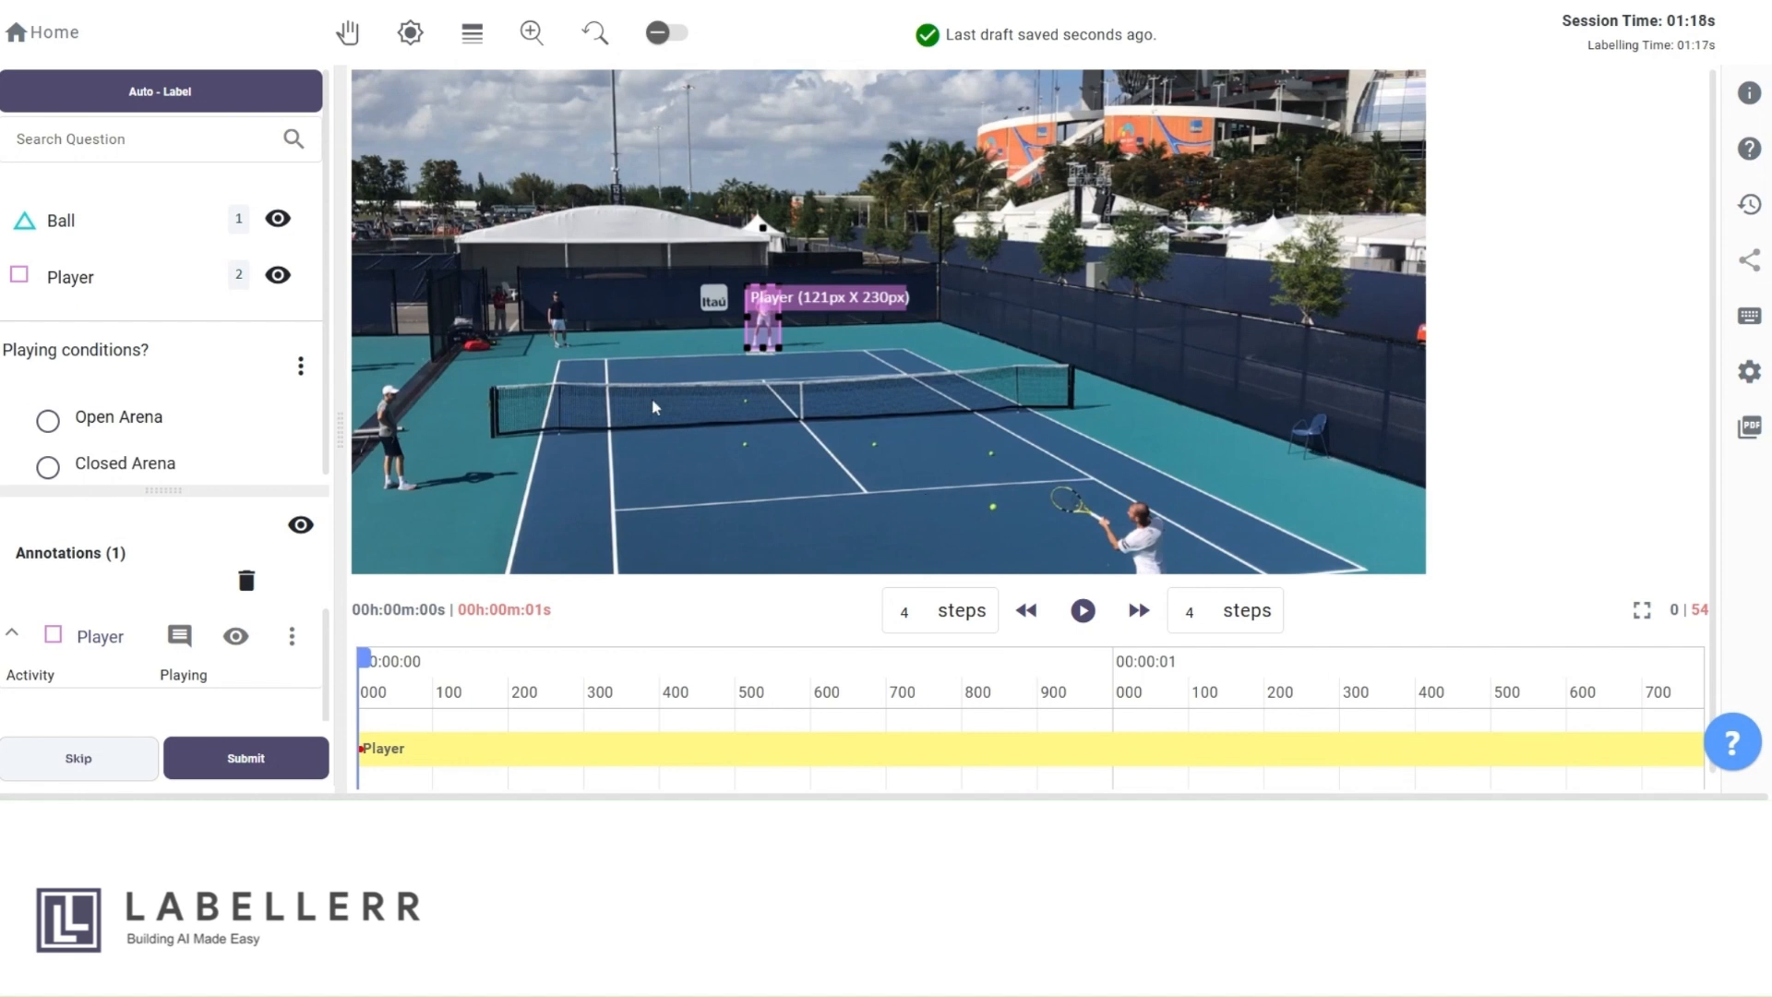
- Draw a Player bounding box of about 142 × 209 px around the person standing near the far-left court corner and submit Activity as Standing idle
{"action": "left_click", "coordinate": [249, 294]}
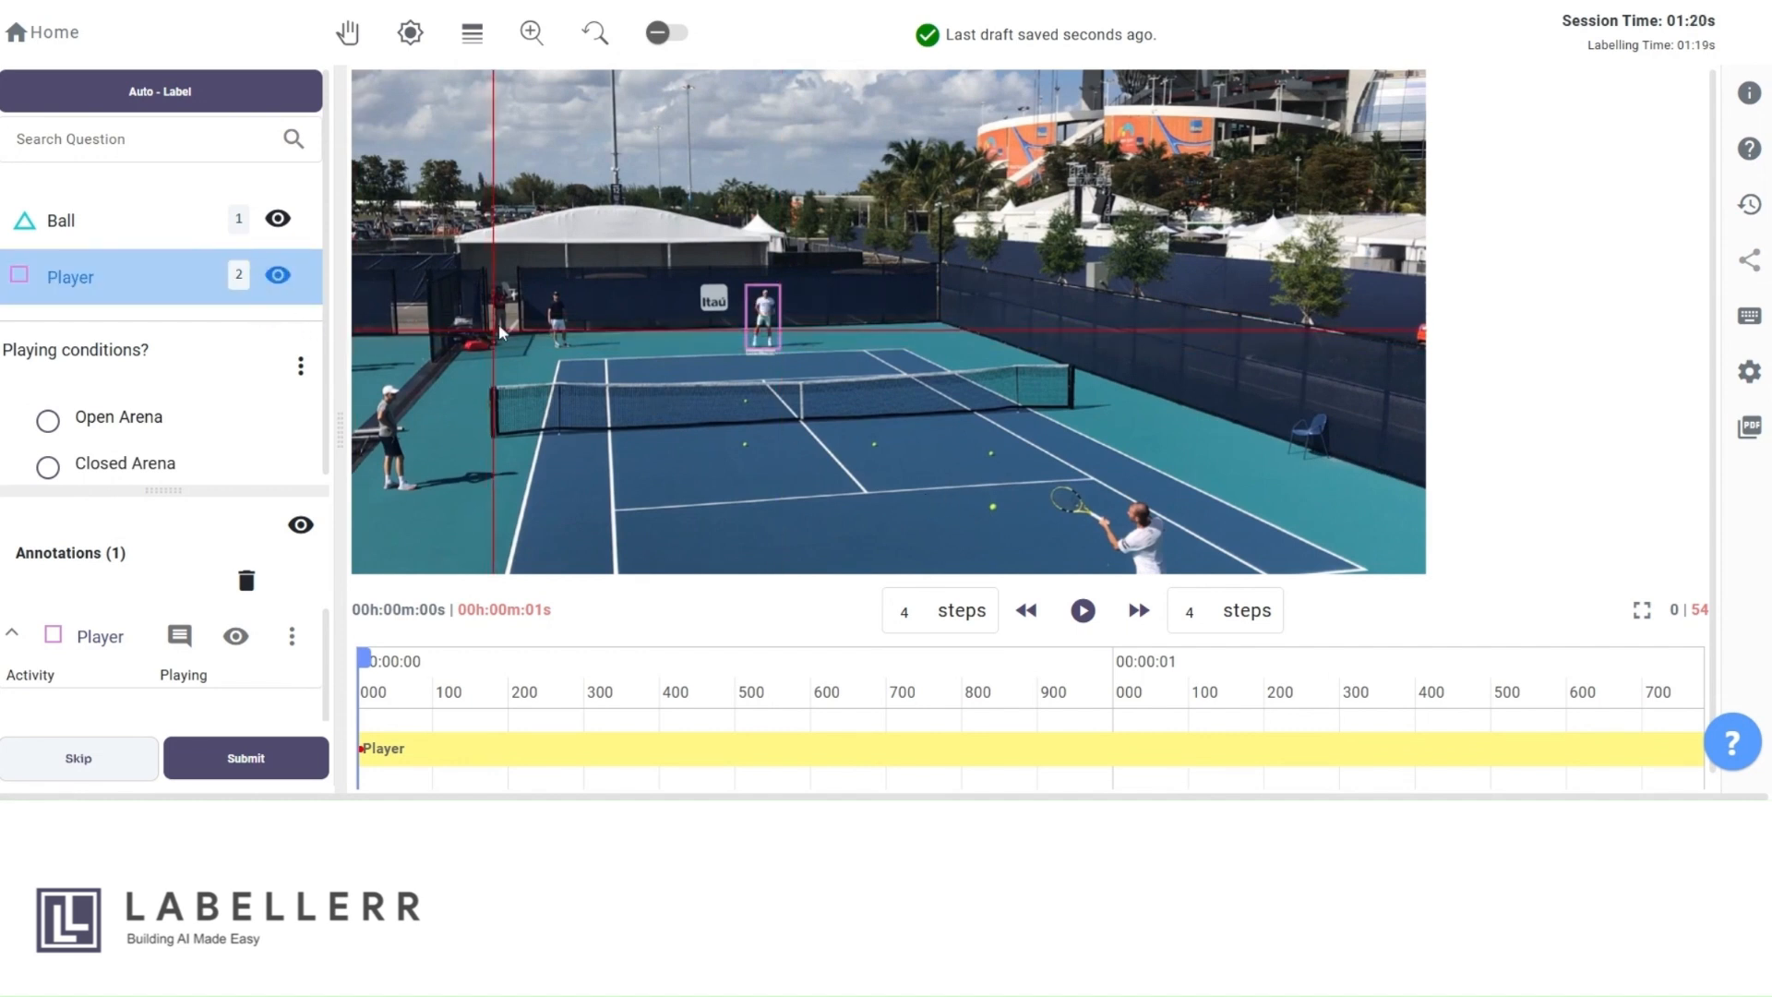
{"action": "left_click_drag", "start_coordinate": [540, 299], "coordinate": [580, 358]}
{"action": "left_click", "coordinate": [756, 506]}
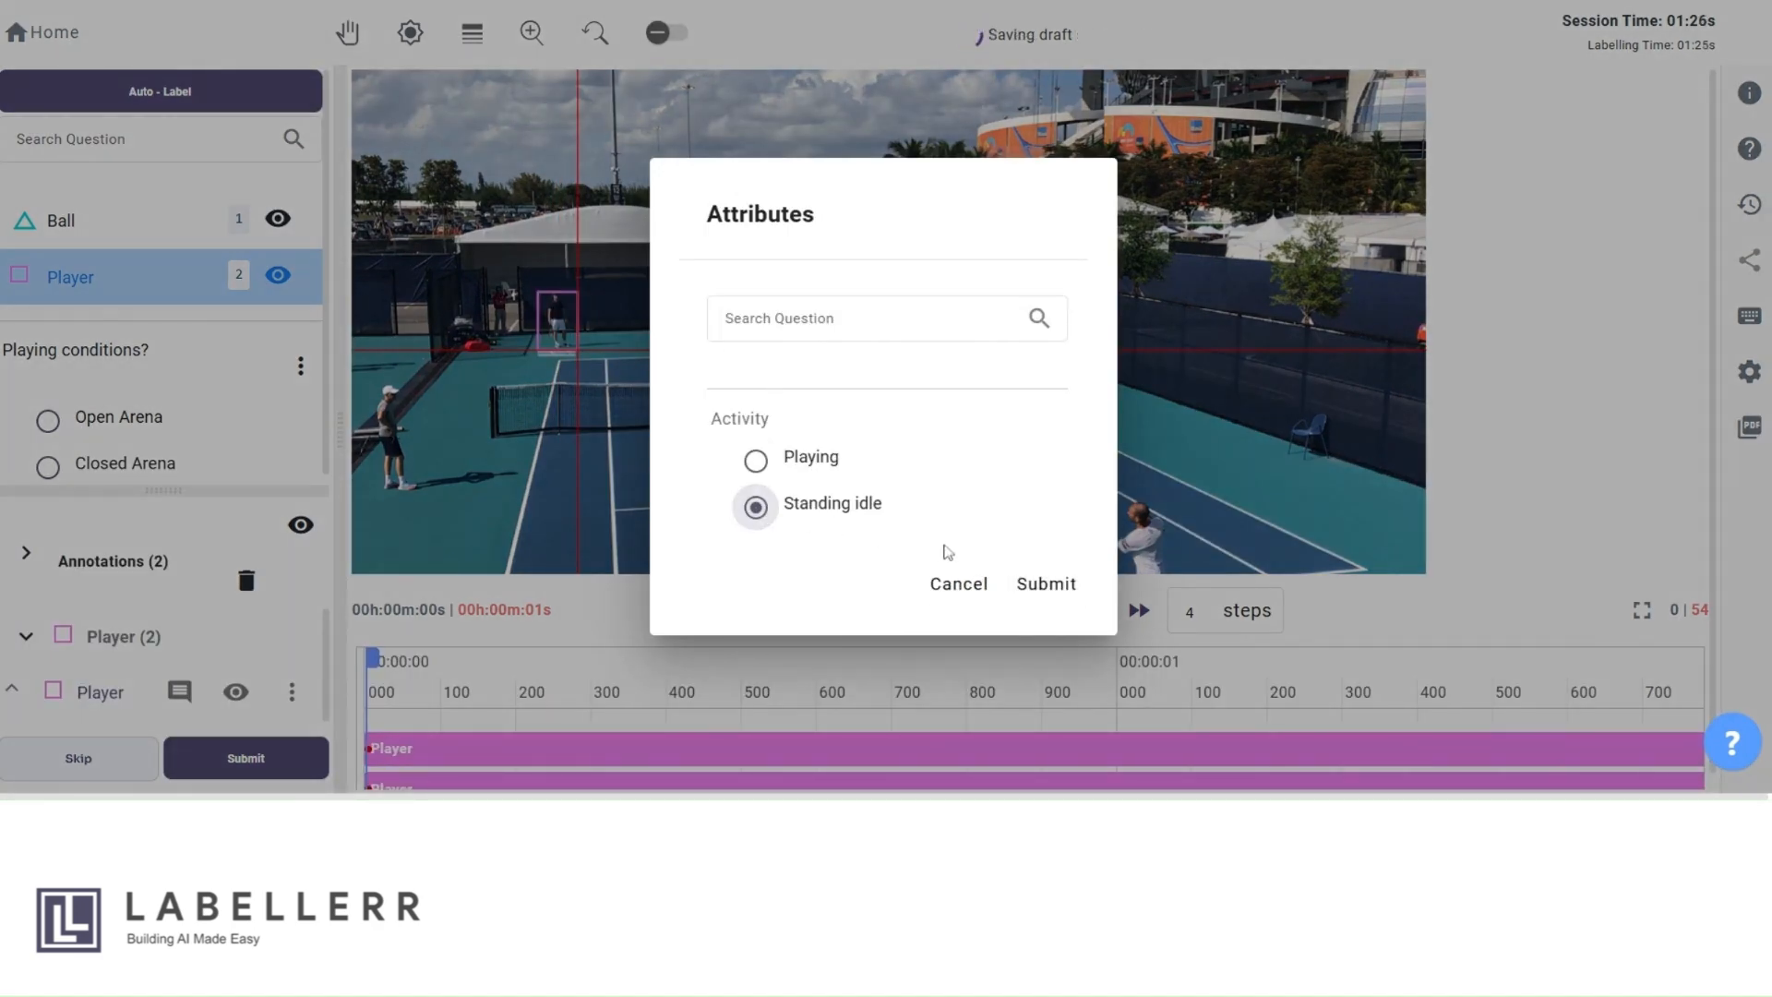
{"action": "left_click", "coordinate": [1047, 584]}
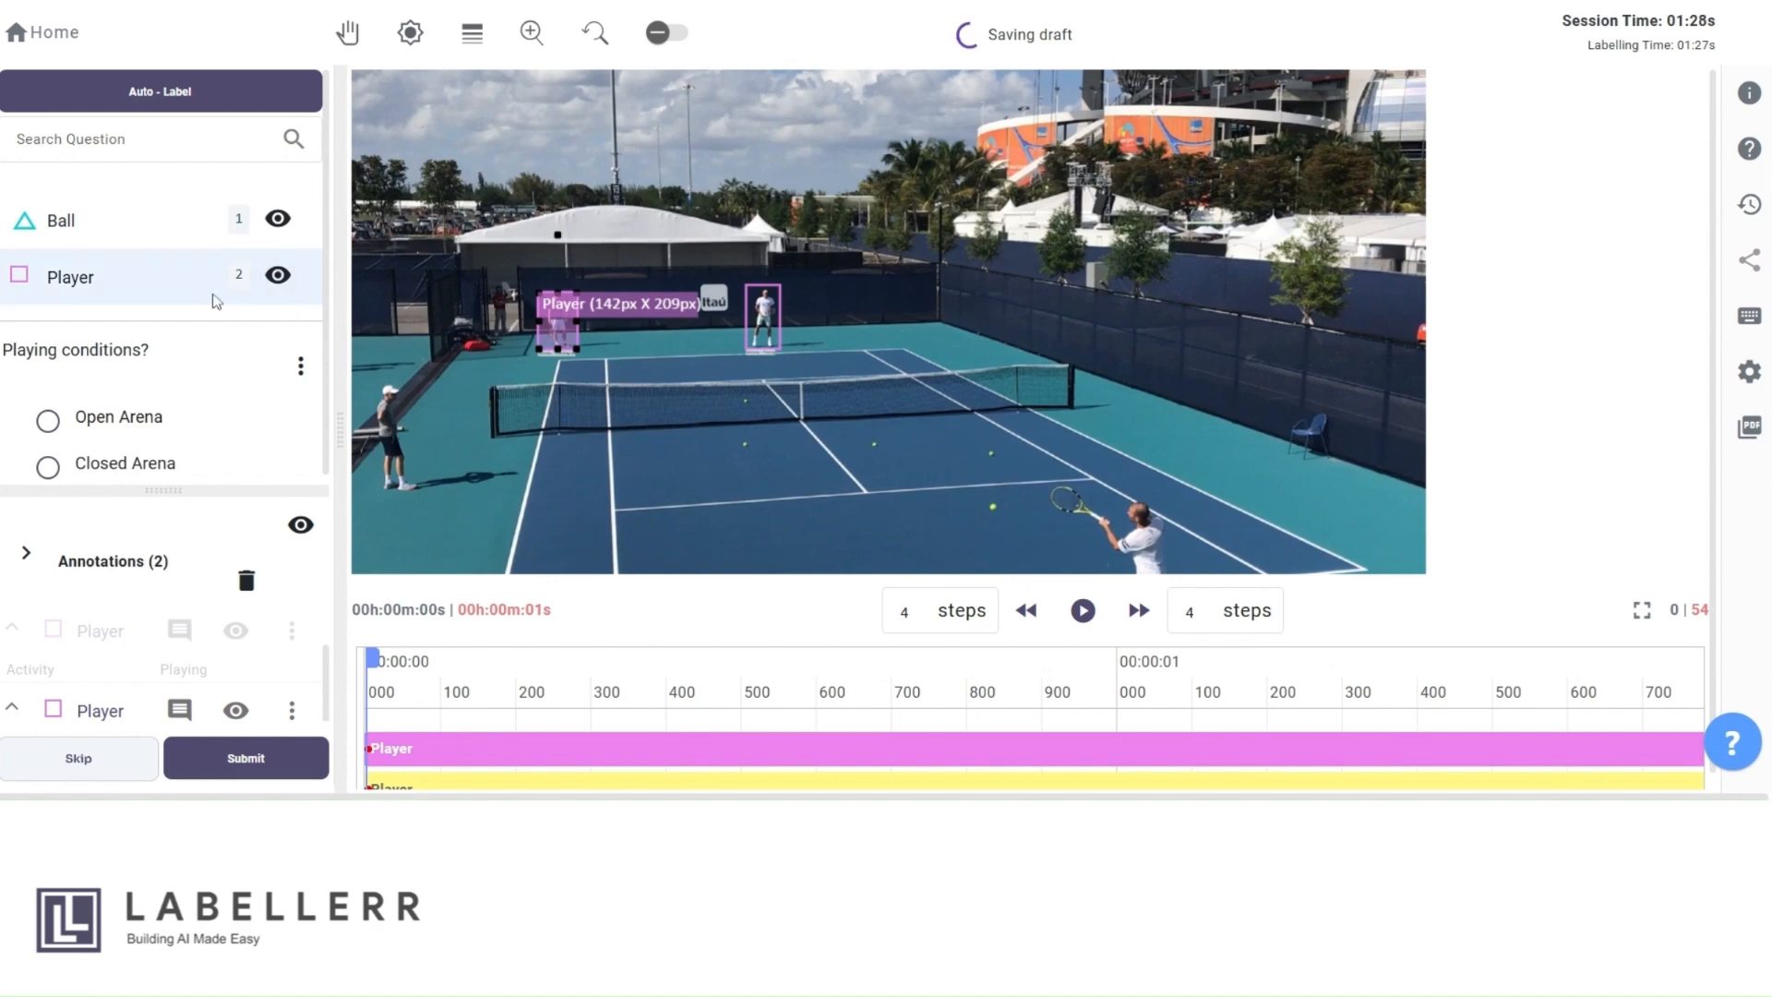
- Draw a Player bounding box of about 197 × 423 px around the person beside the left net post and submit Activity as Standing idle
{"action": "left_click", "coordinate": [215, 300]}
{"action": "left_click_drag", "start_coordinate": [370, 378], "coordinate": [425, 495]}
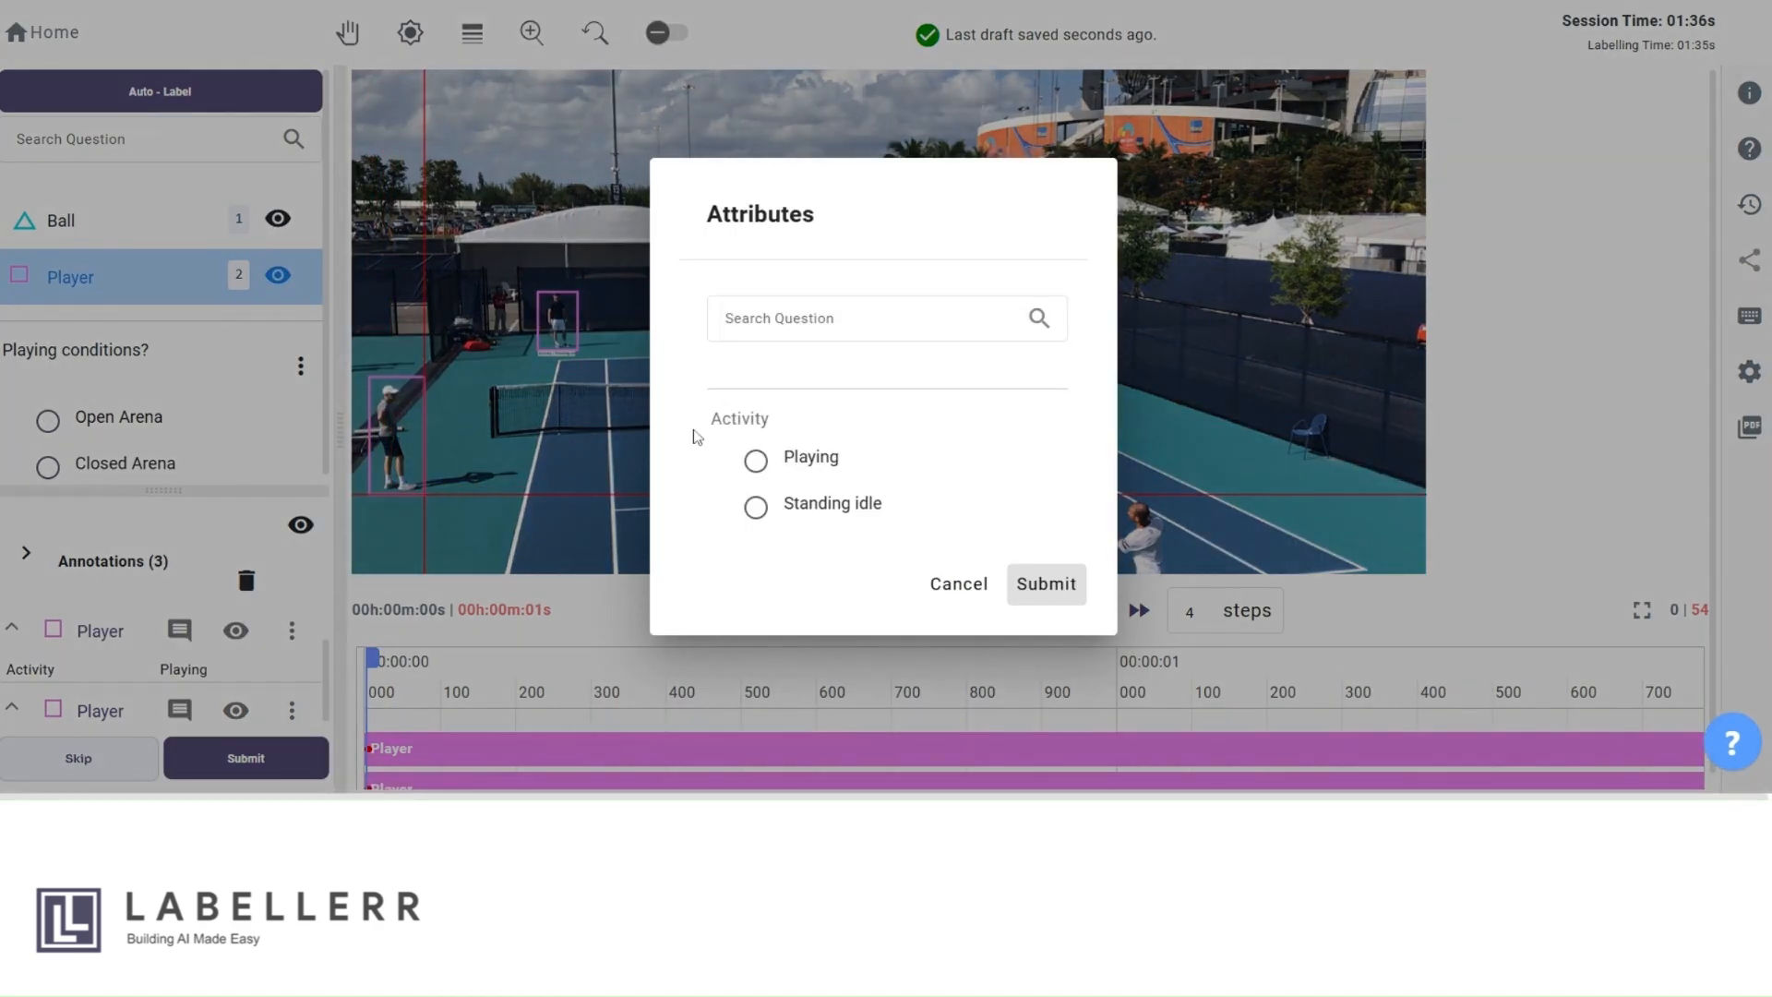
{"action": "left_click", "coordinate": [755, 507]}
{"action": "left_click", "coordinate": [1047, 583]}
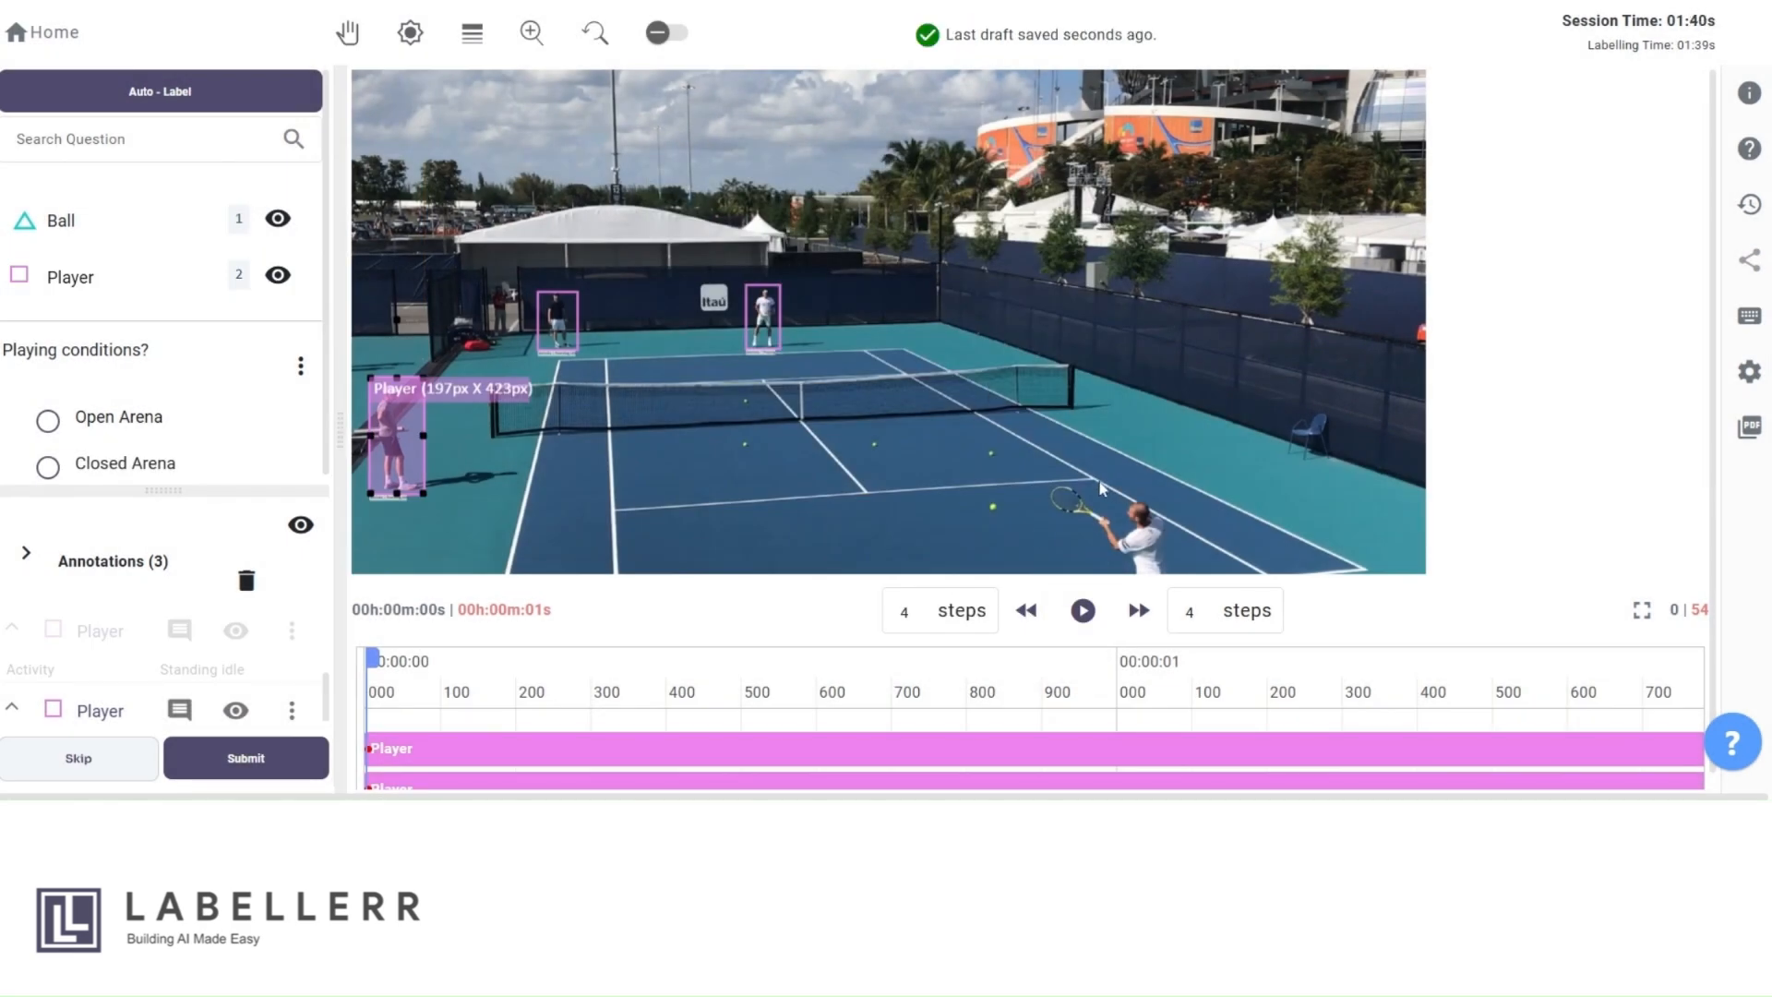
- Draw a Player bounding box of about 289 × 243 px around the foreground player with the racket and submit Activity as Playing
{"action": "left_click", "coordinate": [615, 48]}
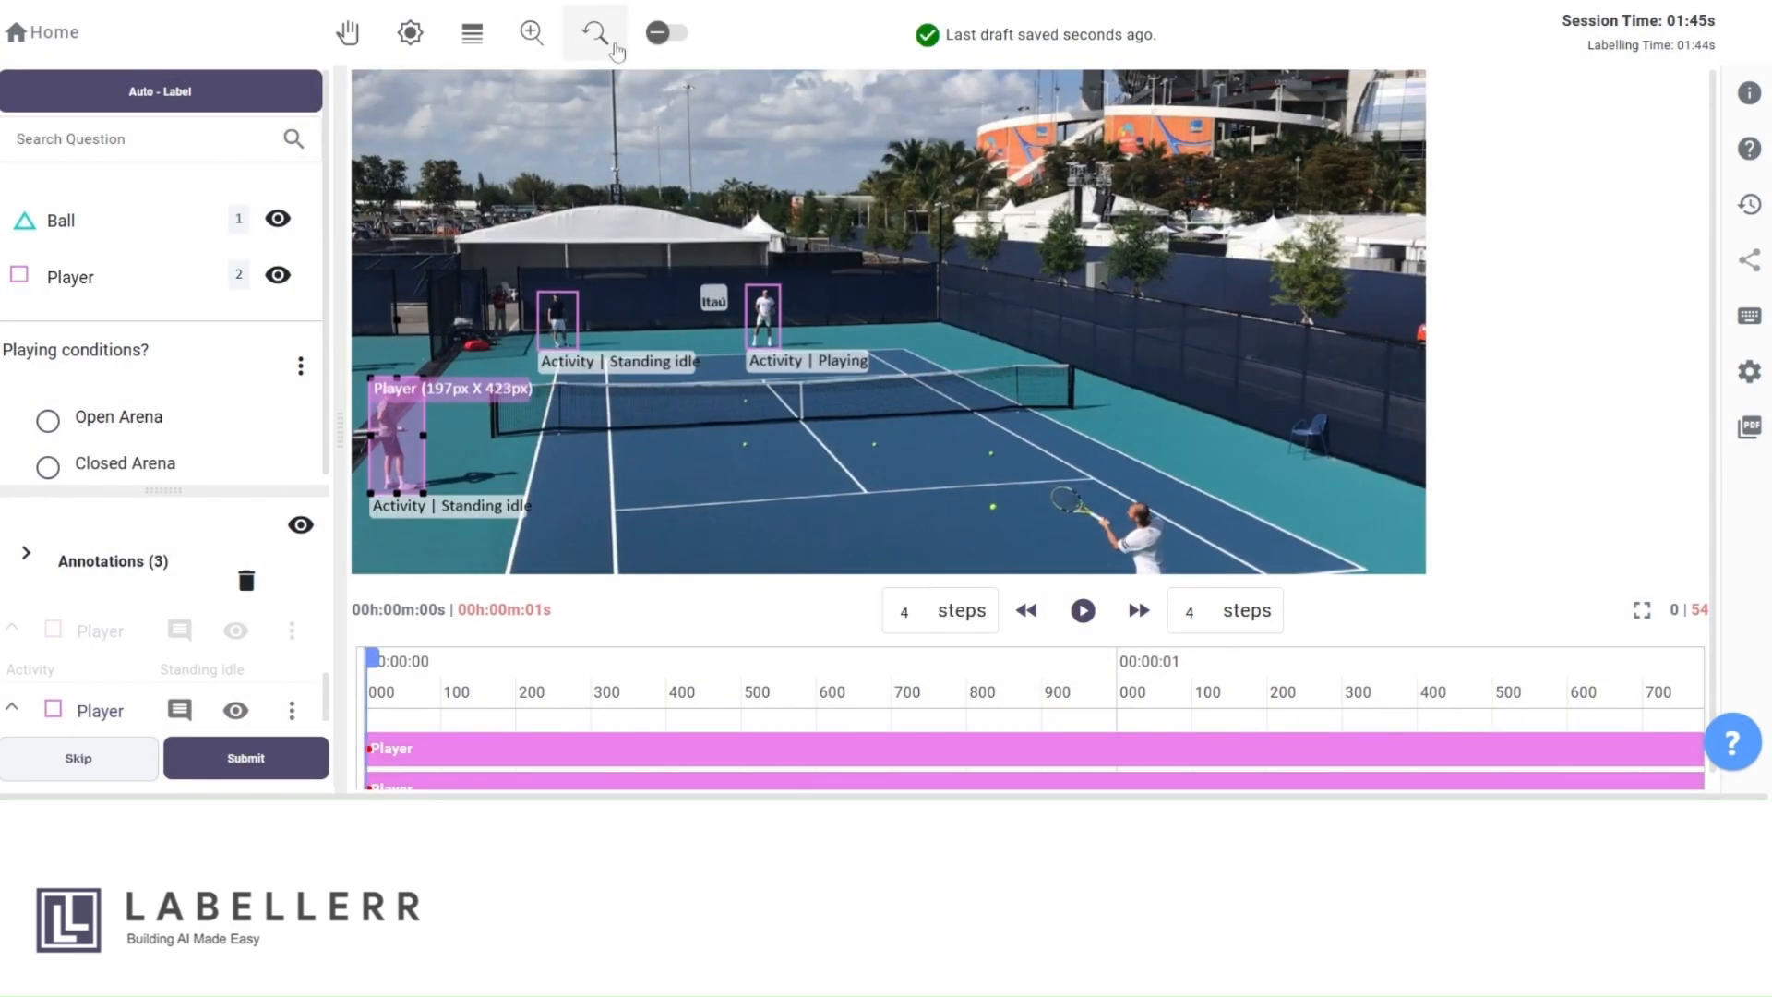
{"action": "left_click", "coordinate": [83, 277]}
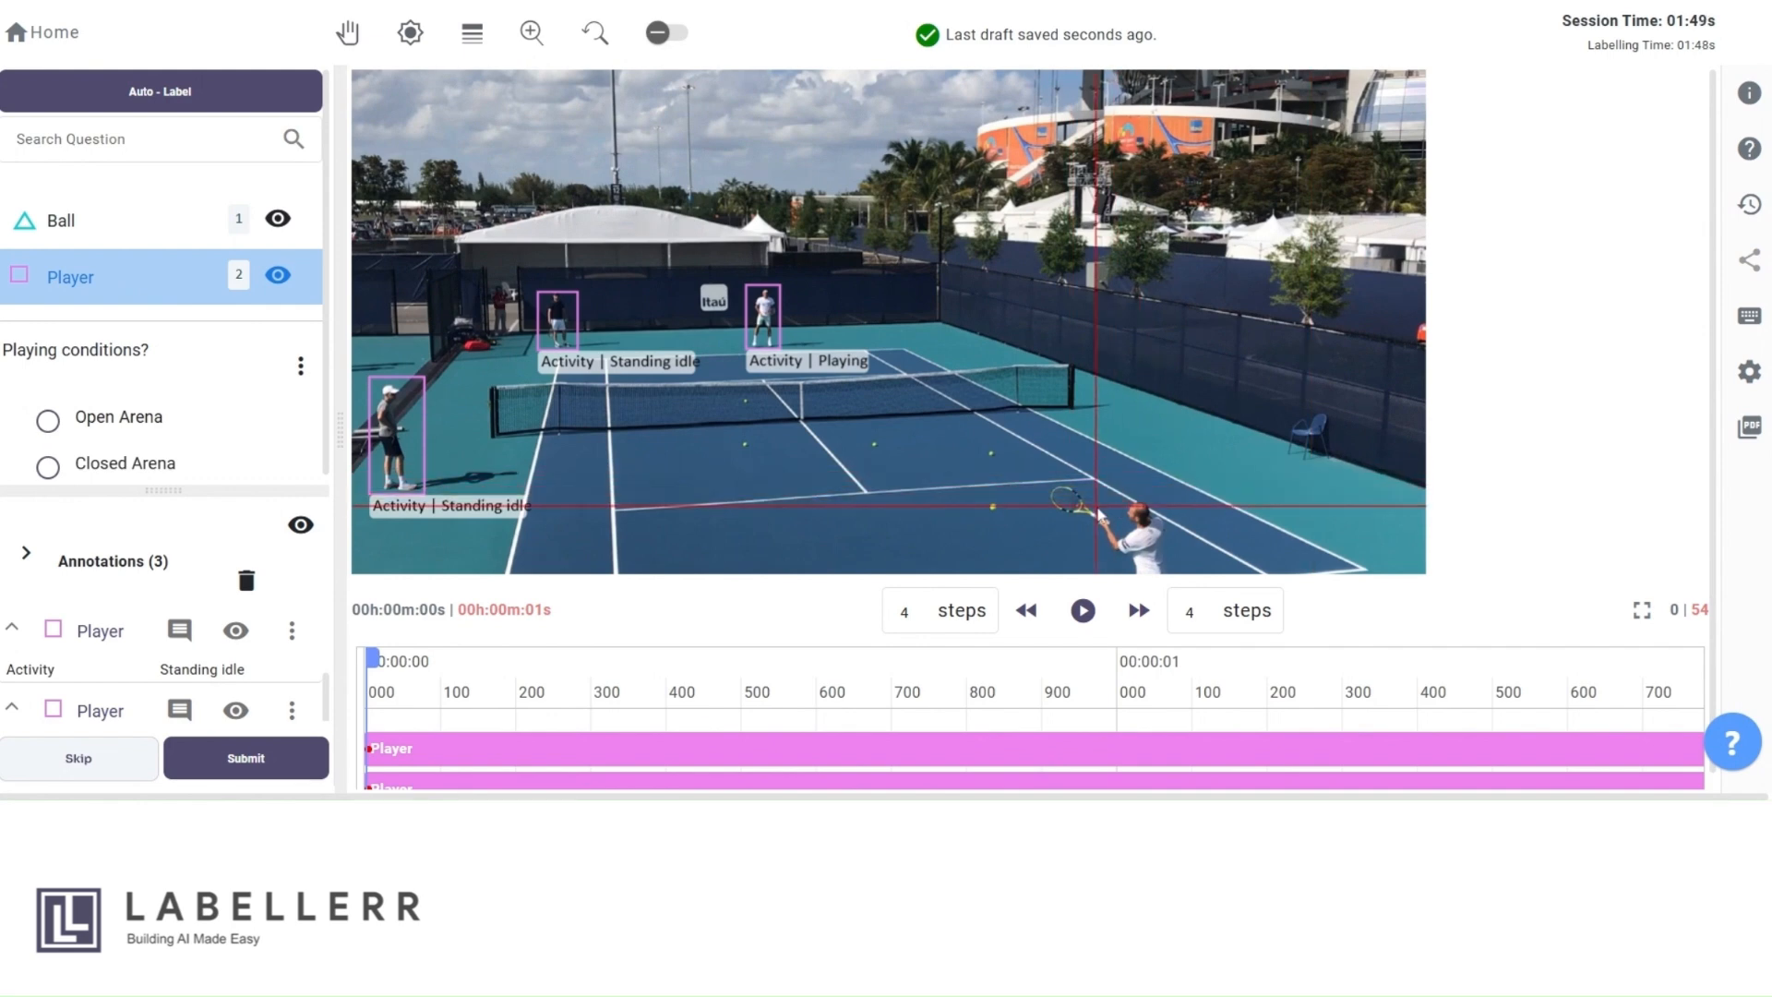
{"action": "left_click_drag", "start_coordinate": [1096, 506], "coordinate": [1179, 583]}
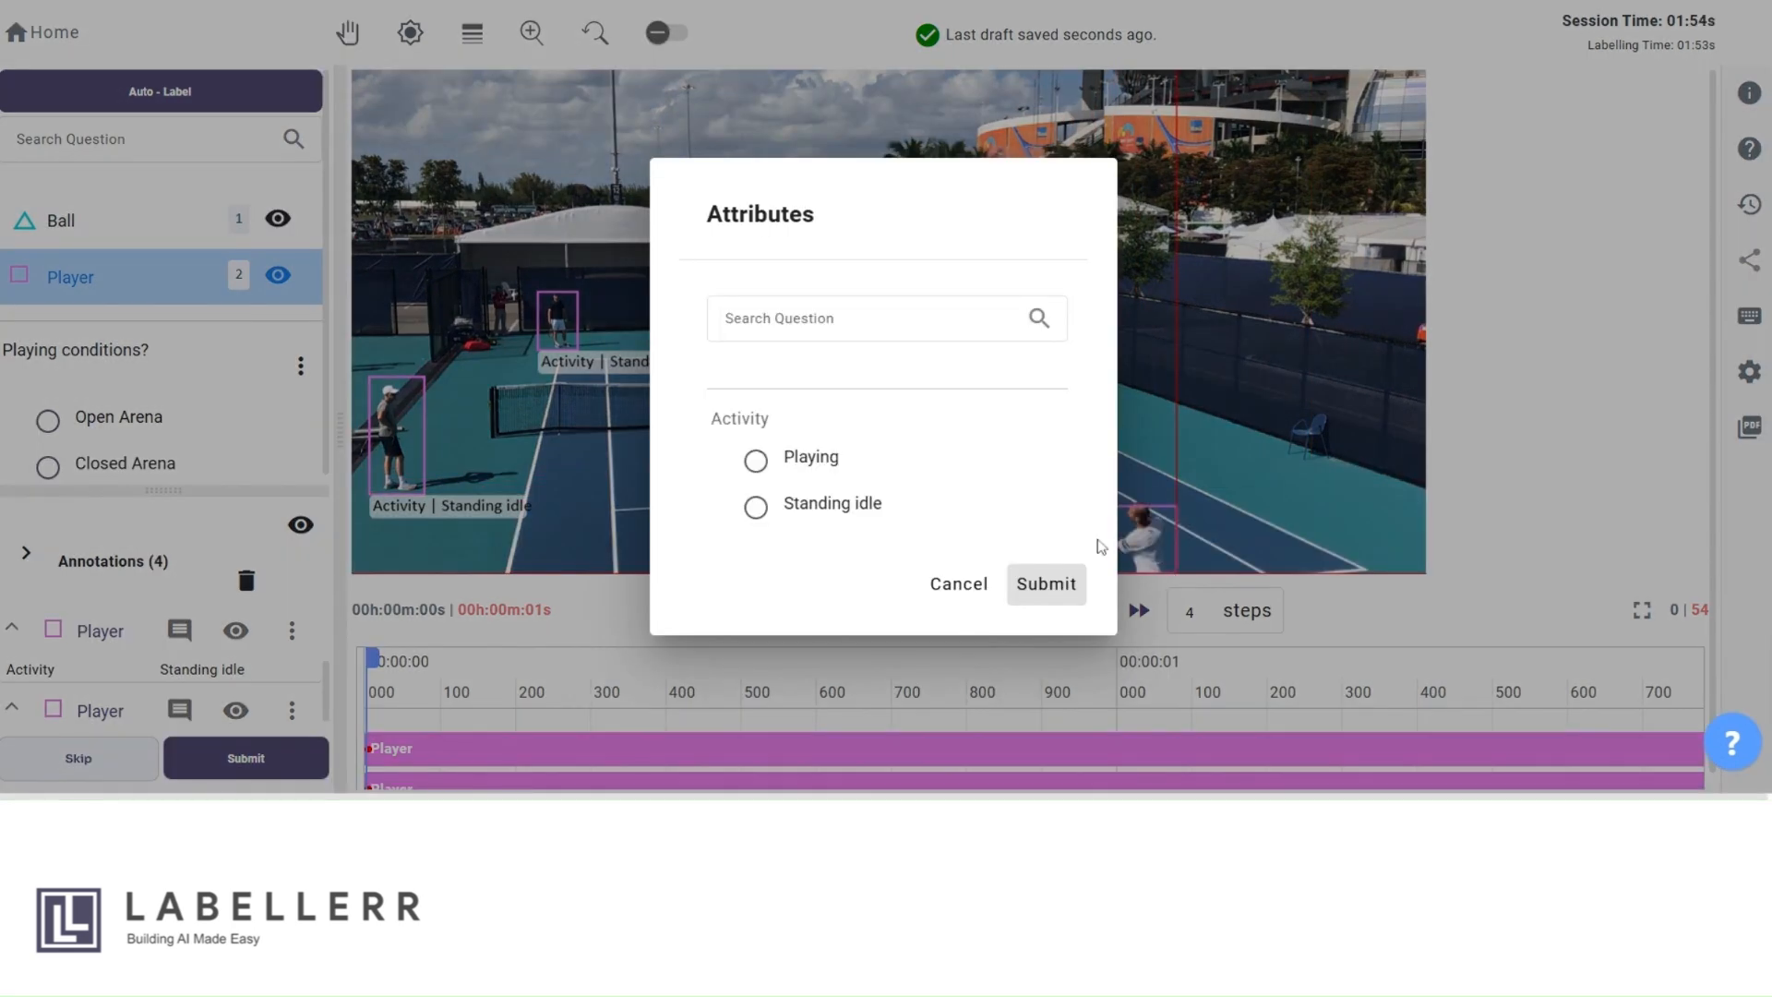
{"action": "left_click", "coordinate": [751, 455]}
{"action": "left_click", "coordinate": [1044, 582]}
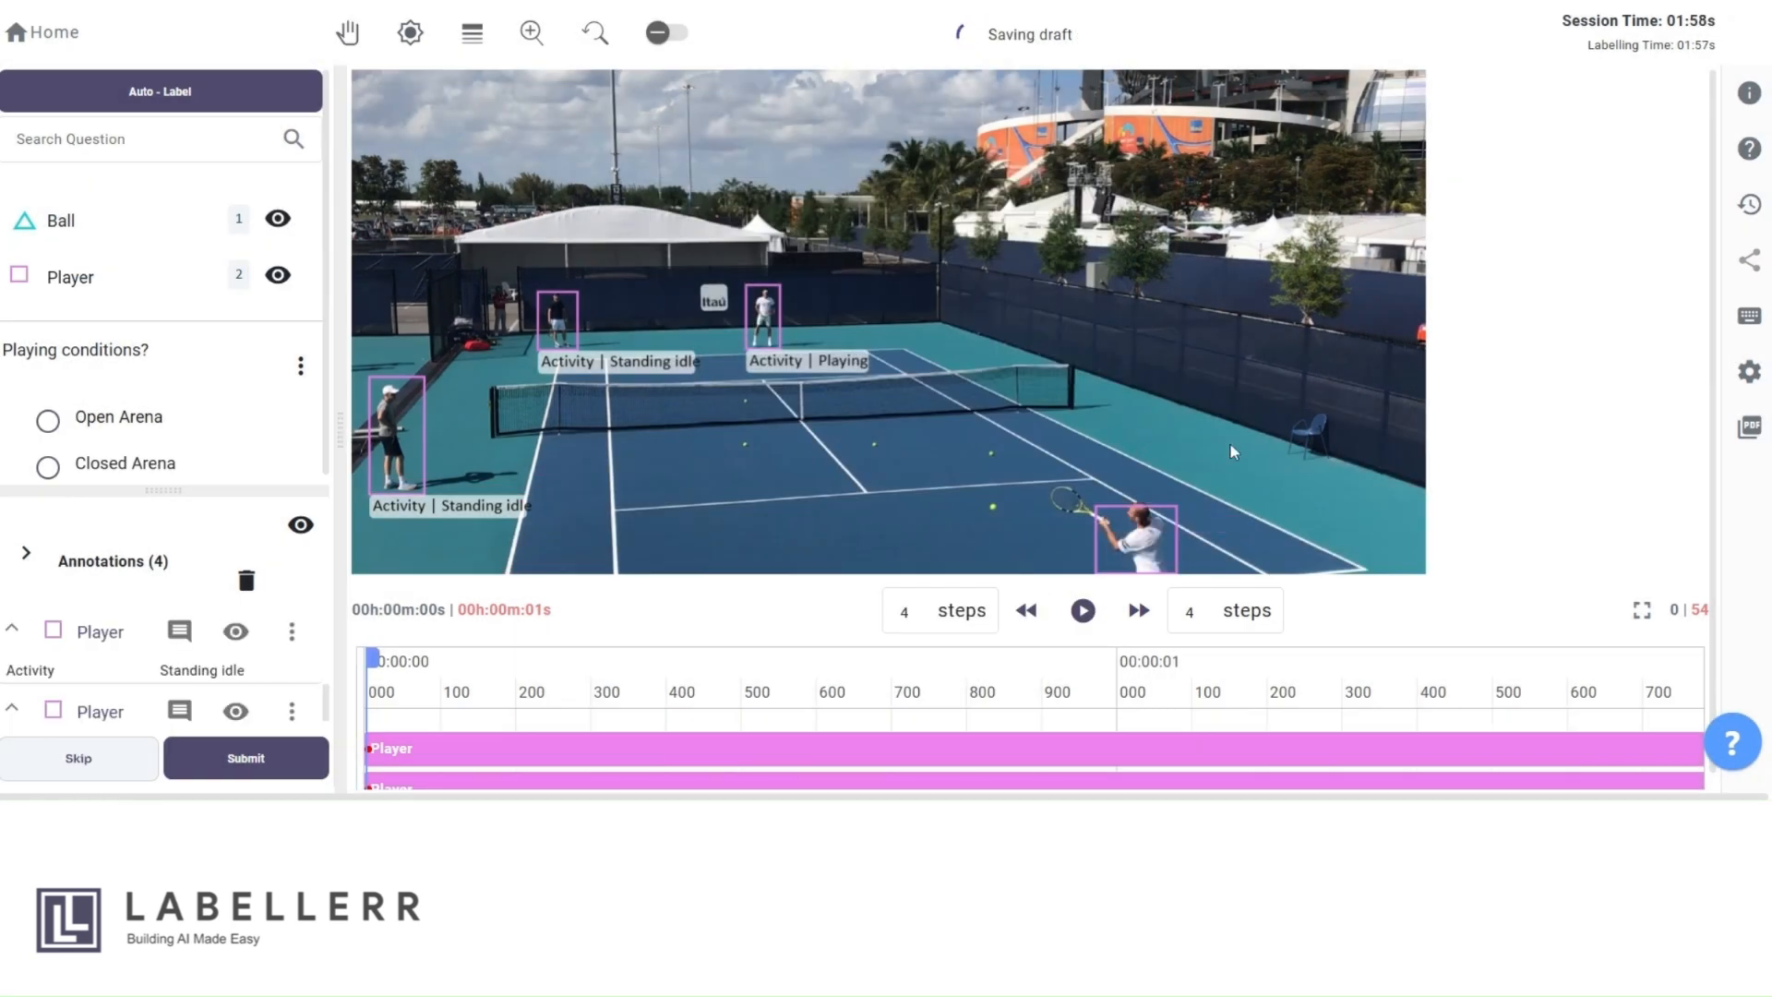
- Extend the foreground player's bounding box upward to a height of about 264 px and deselect it
{"action": "left_click", "coordinate": [1152, 542]}
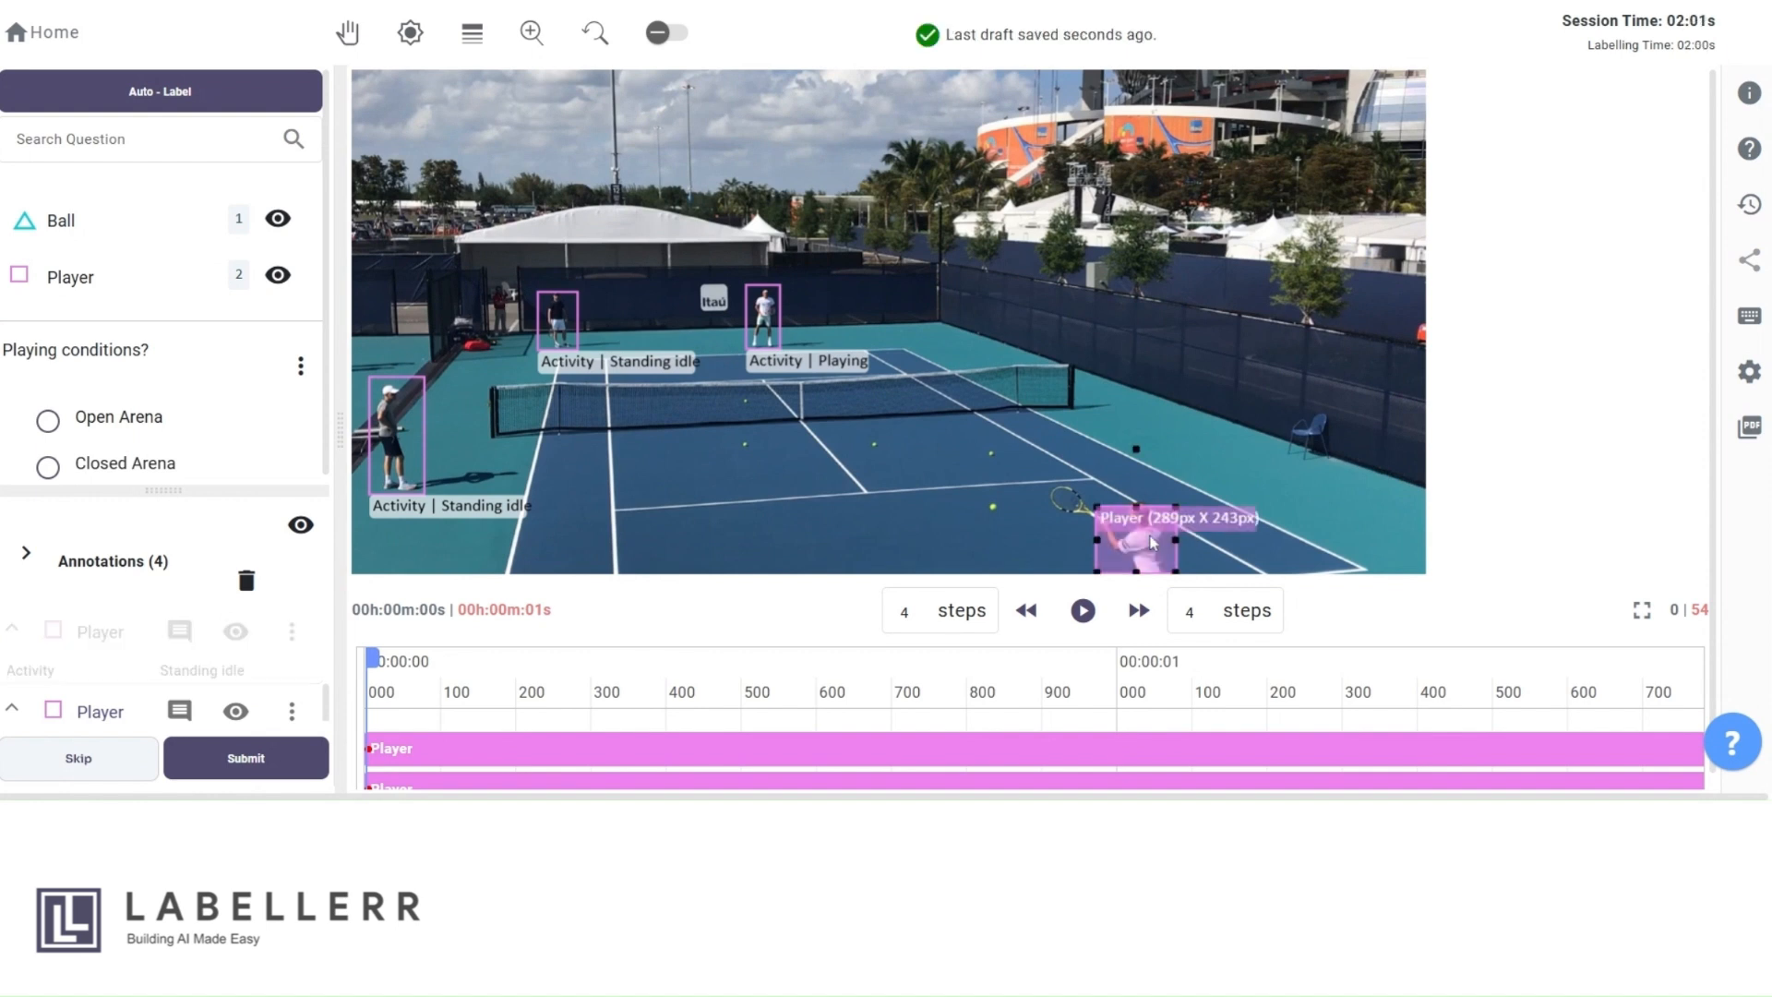
{"action": "left_click_drag", "start_coordinate": [1136, 507], "coordinate": [1135, 501]}
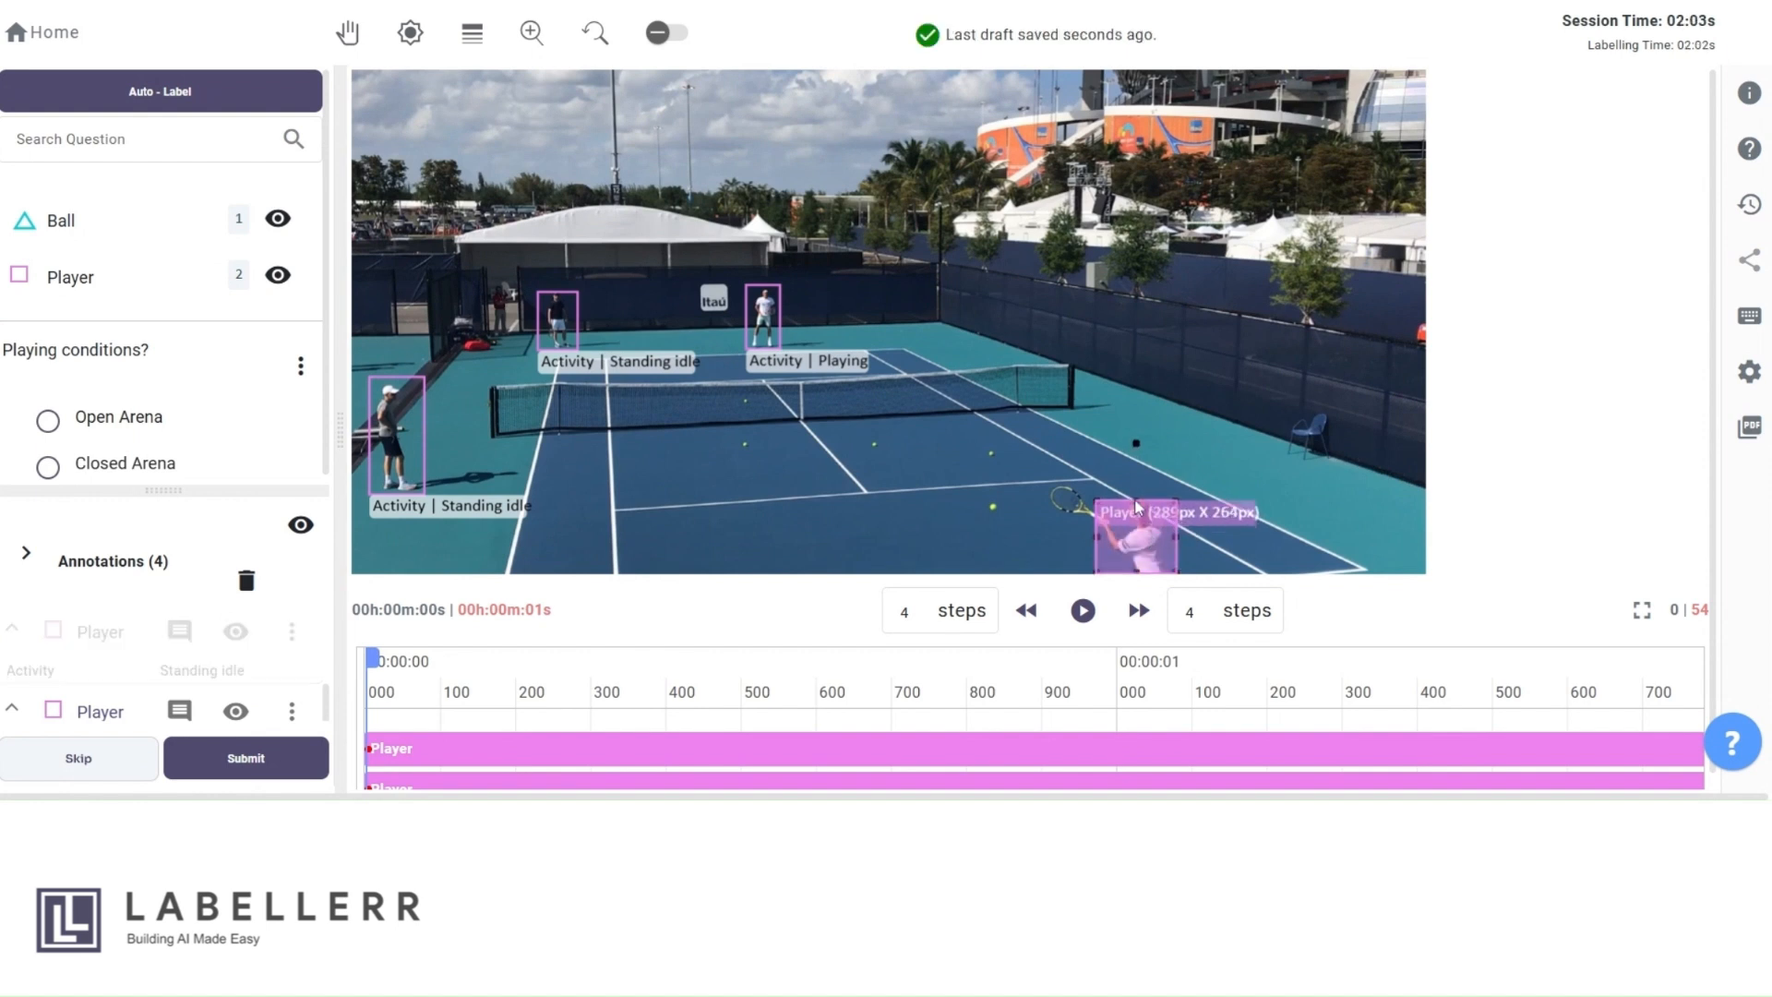
{"action": "left_click", "coordinate": [1220, 491]}
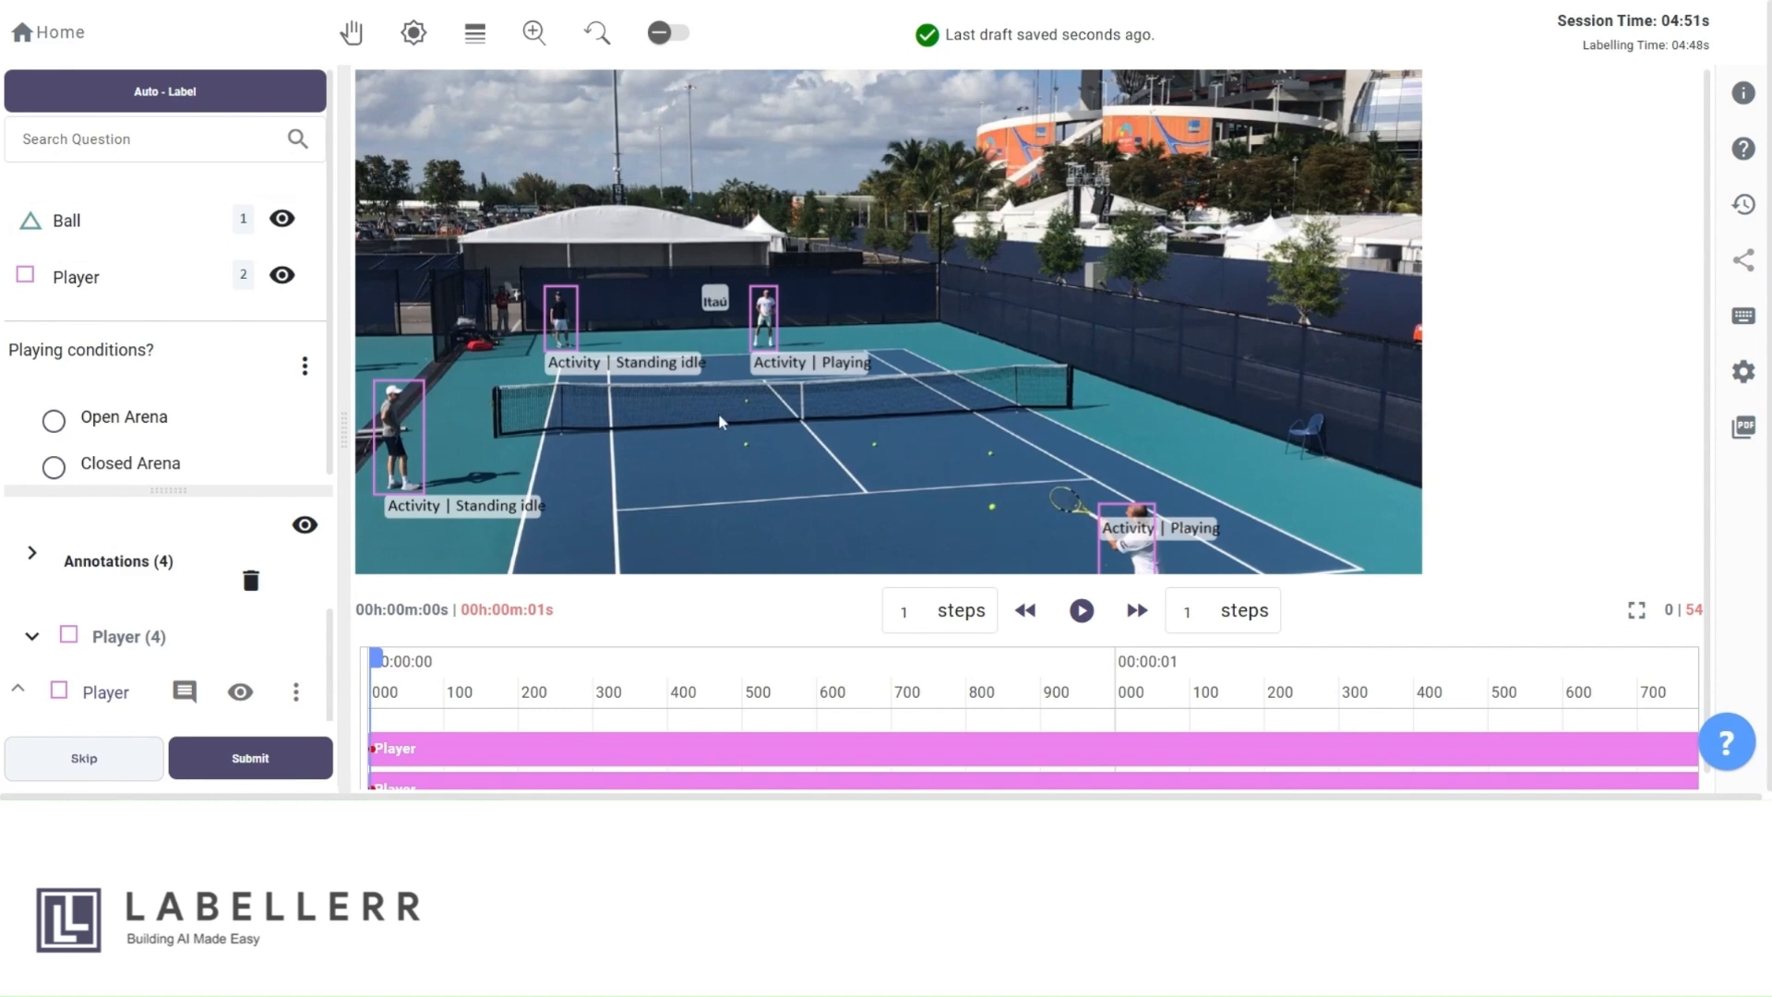
- Trace a closed Ball polygon point by point around the tennis ball nearest the foreground player's racket, and reset the image position
{"action": "left_click", "coordinate": [181, 235]}
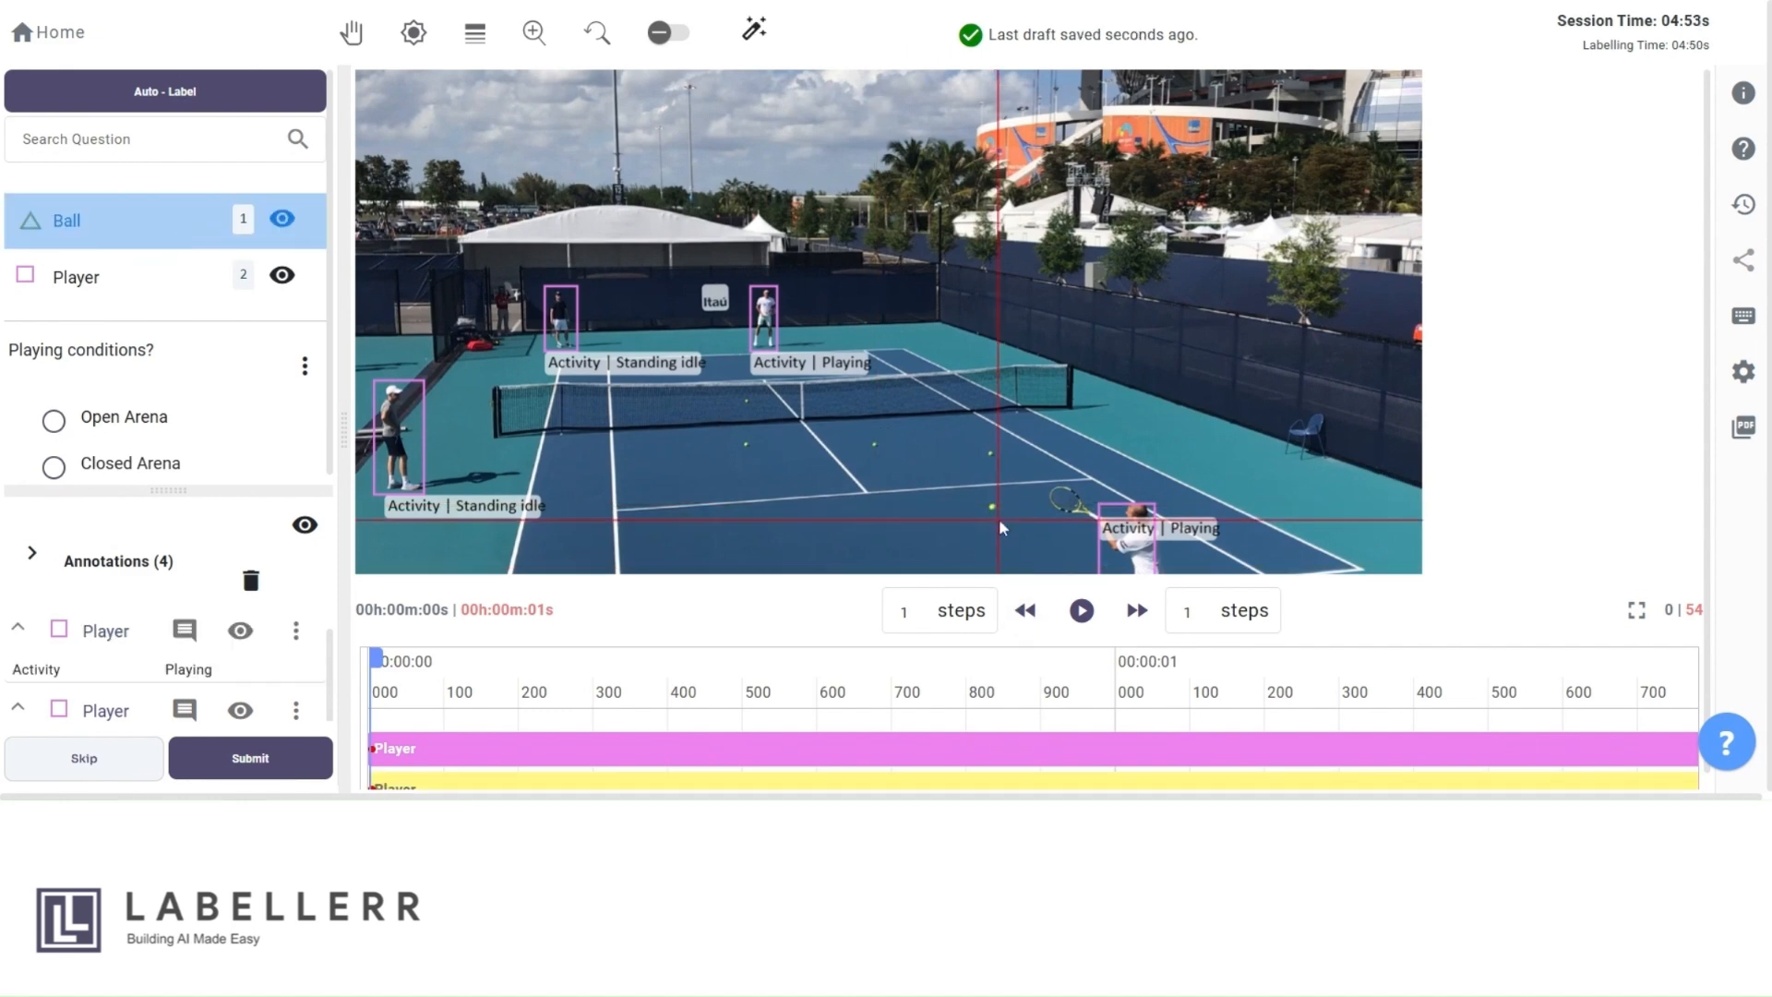
{"action": "scroll", "coordinate": [1002, 527], "scroll_direction": "up", "scroll_amount": 10}
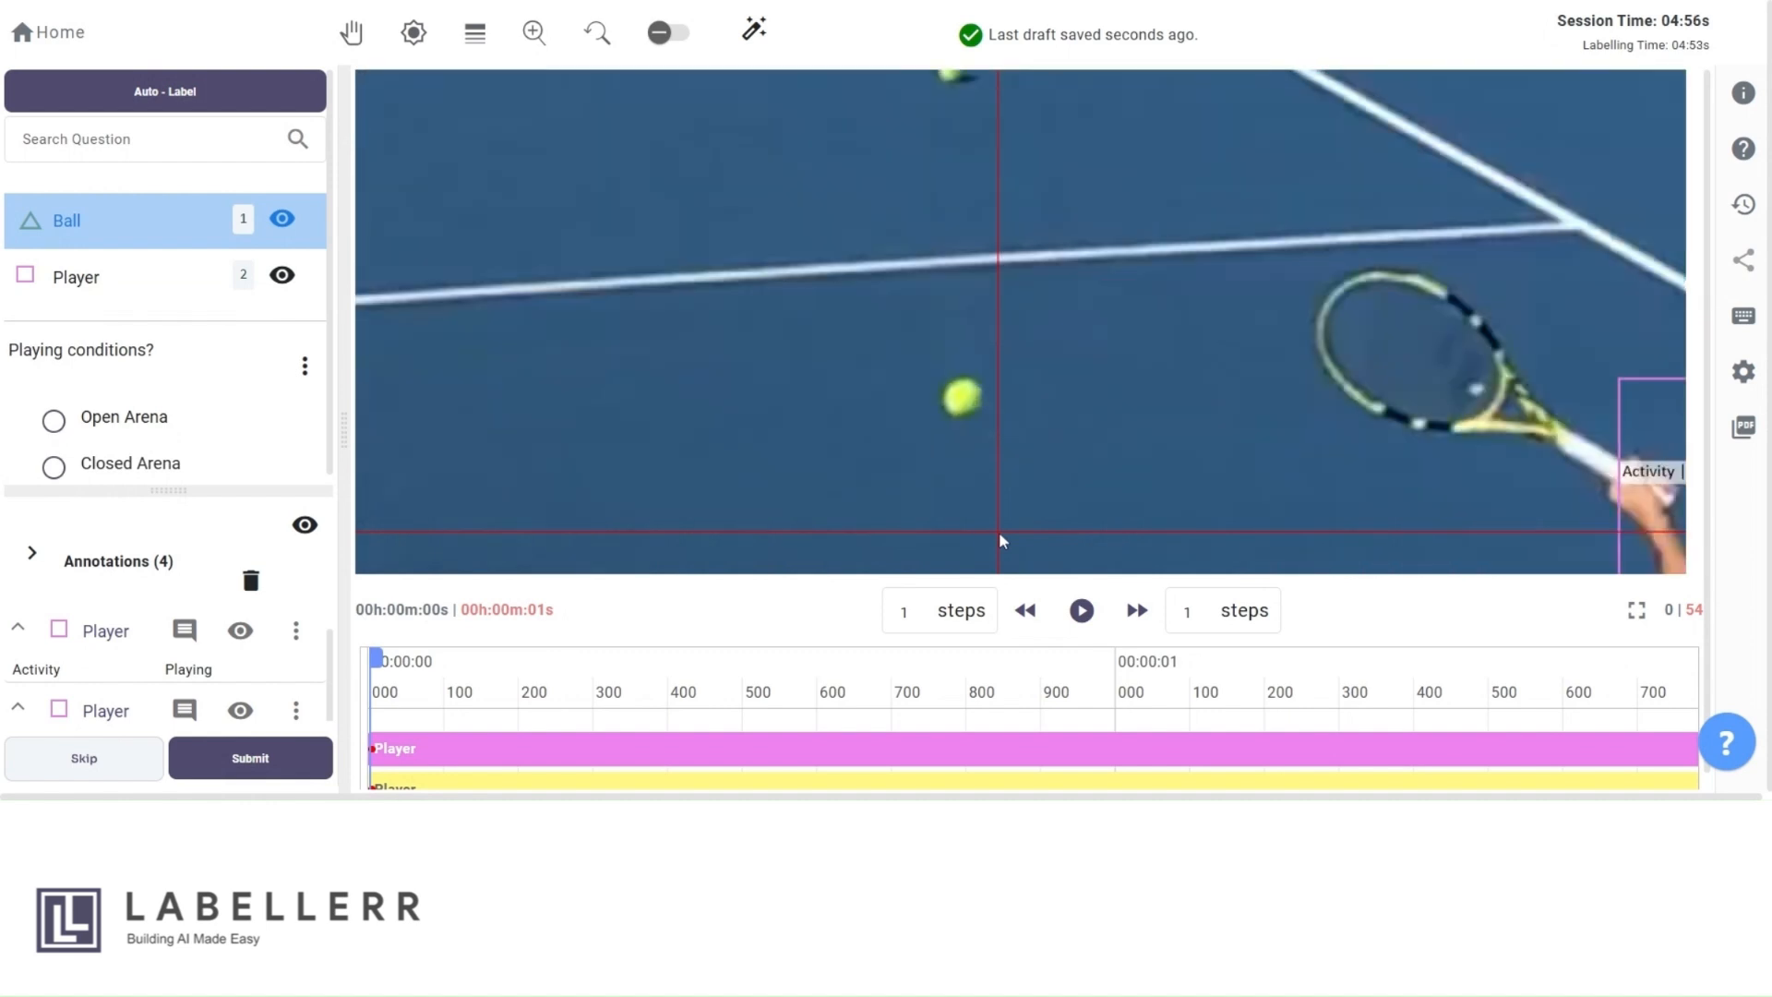
{"action": "scroll", "coordinate": [1000, 533], "scroll_direction": "up", "scroll_amount": 2}
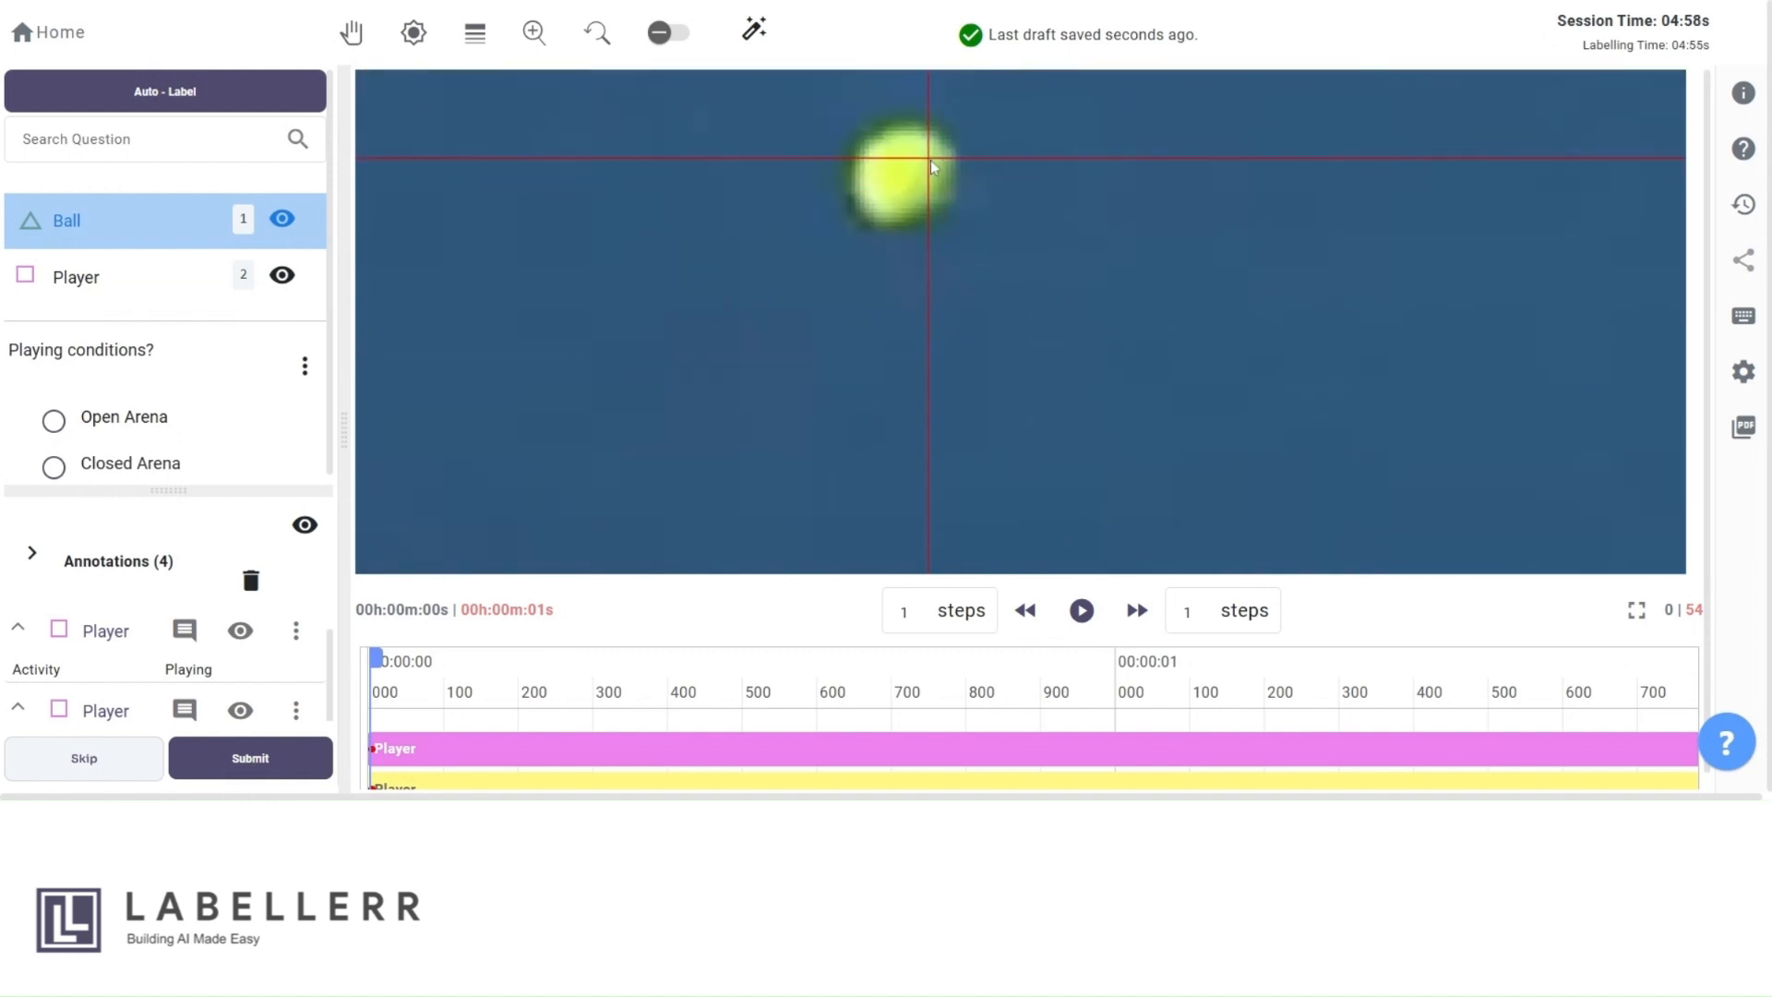
{"action": "left_click", "coordinate": [900, 118]}
{"action": "left_click", "coordinate": [873, 123]}
{"action": "left_click", "coordinate": [854, 135]}
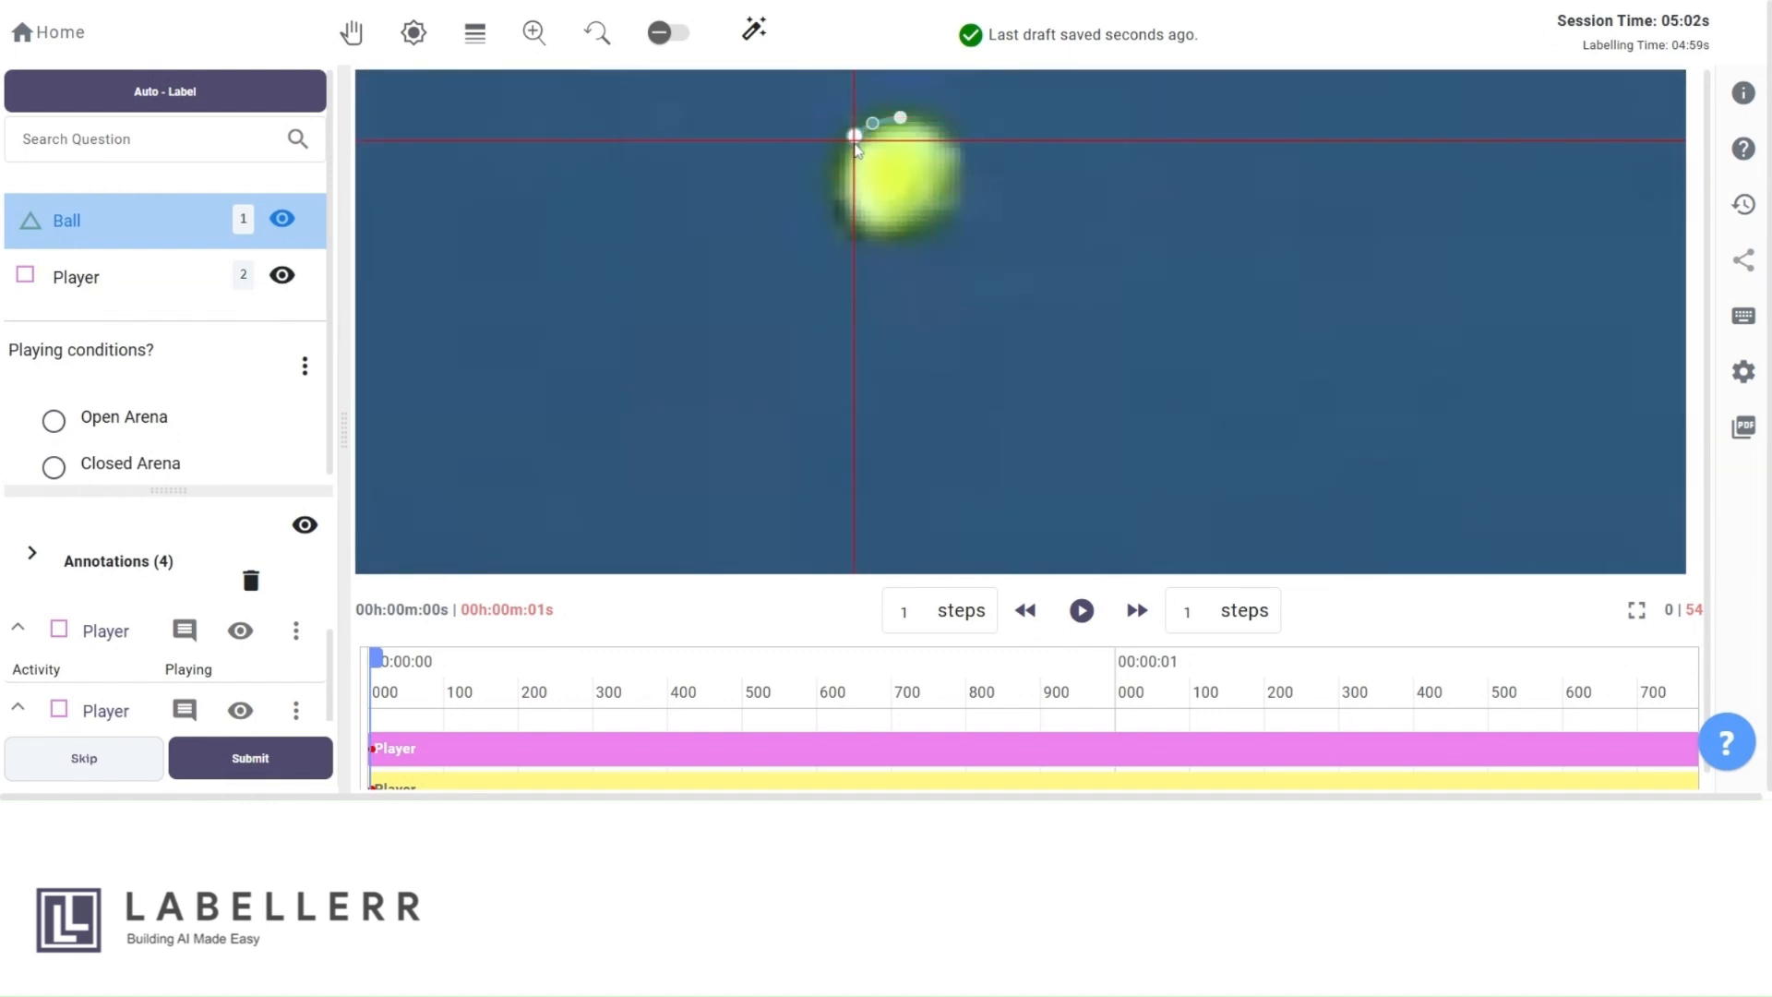
{"action": "left_click", "coordinate": [847, 151]}
{"action": "left_click", "coordinate": [841, 168]}
{"action": "left_click", "coordinate": [841, 184]}
{"action": "left_click", "coordinate": [841, 200]}
{"action": "left_click", "coordinate": [841, 218]}
{"action": "left_click", "coordinate": [858, 229]}
{"action": "left_click", "coordinate": [875, 234]}
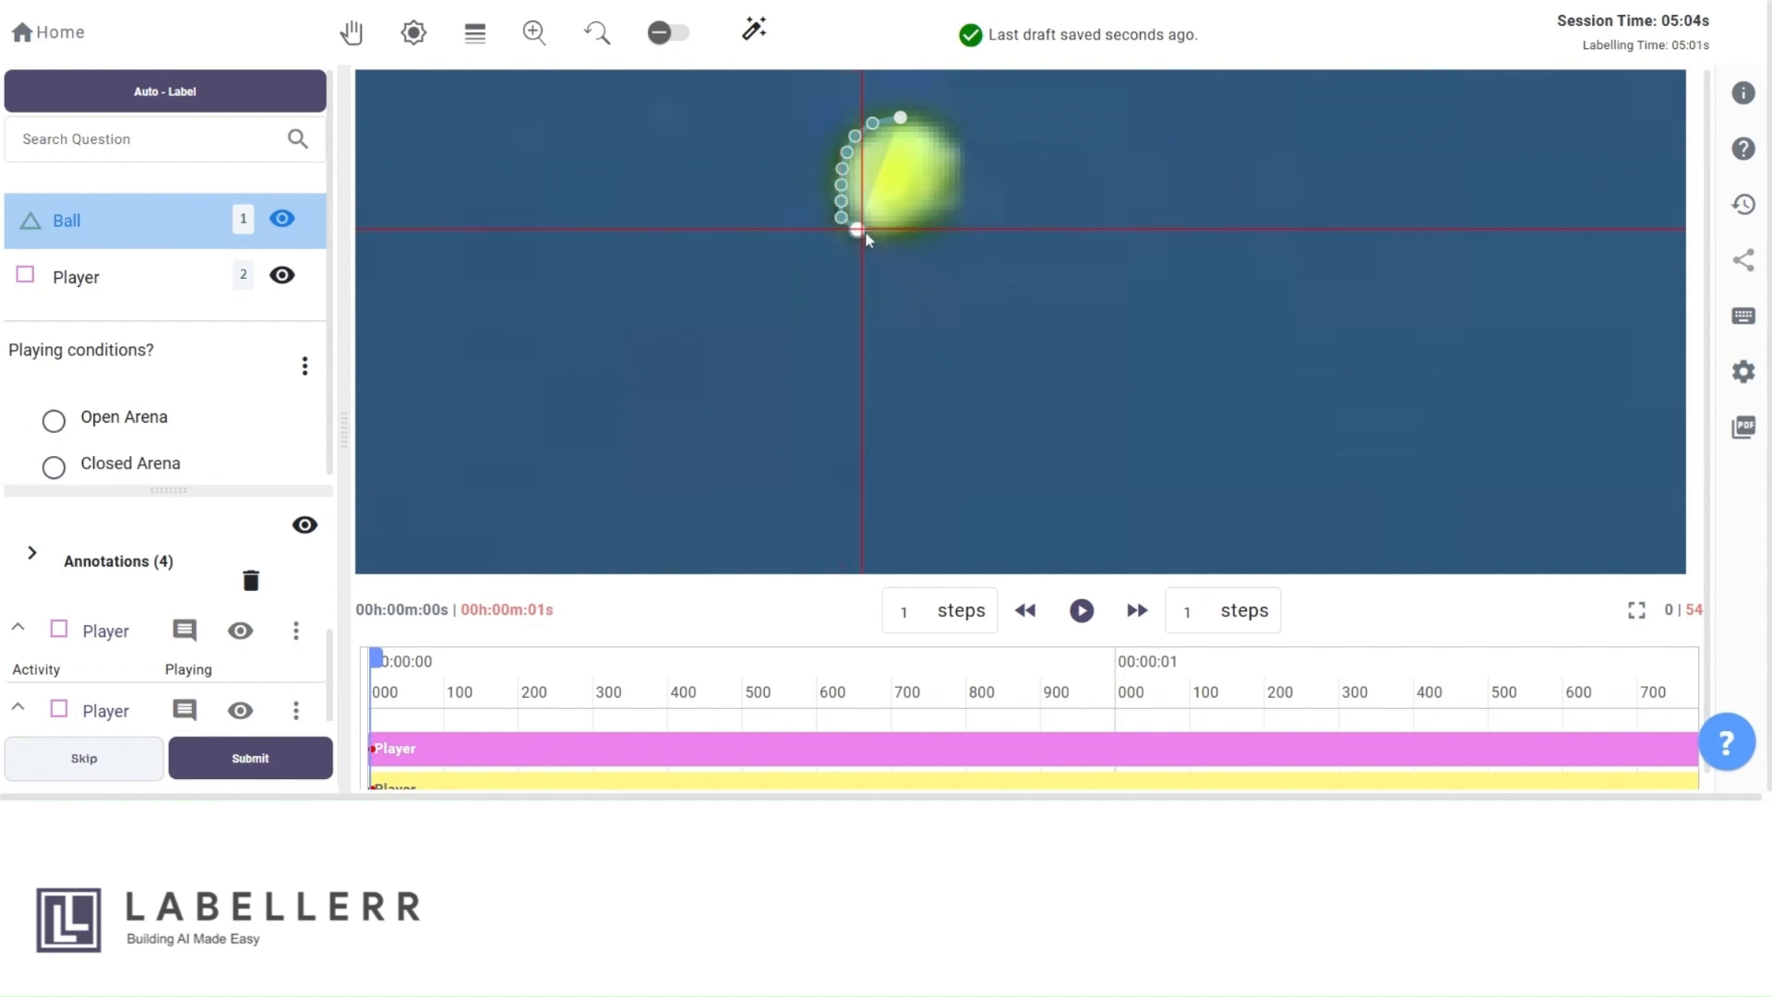
{"action": "left_click", "coordinate": [892, 233]}
{"action": "left_click", "coordinate": [910, 234]}
{"action": "left_click", "coordinate": [928, 228]}
{"action": "left_click", "coordinate": [945, 220]}
{"action": "left_click", "coordinate": [958, 202]}
{"action": "left_click", "coordinate": [961, 186]}
{"action": "left_click", "coordinate": [960, 168]}
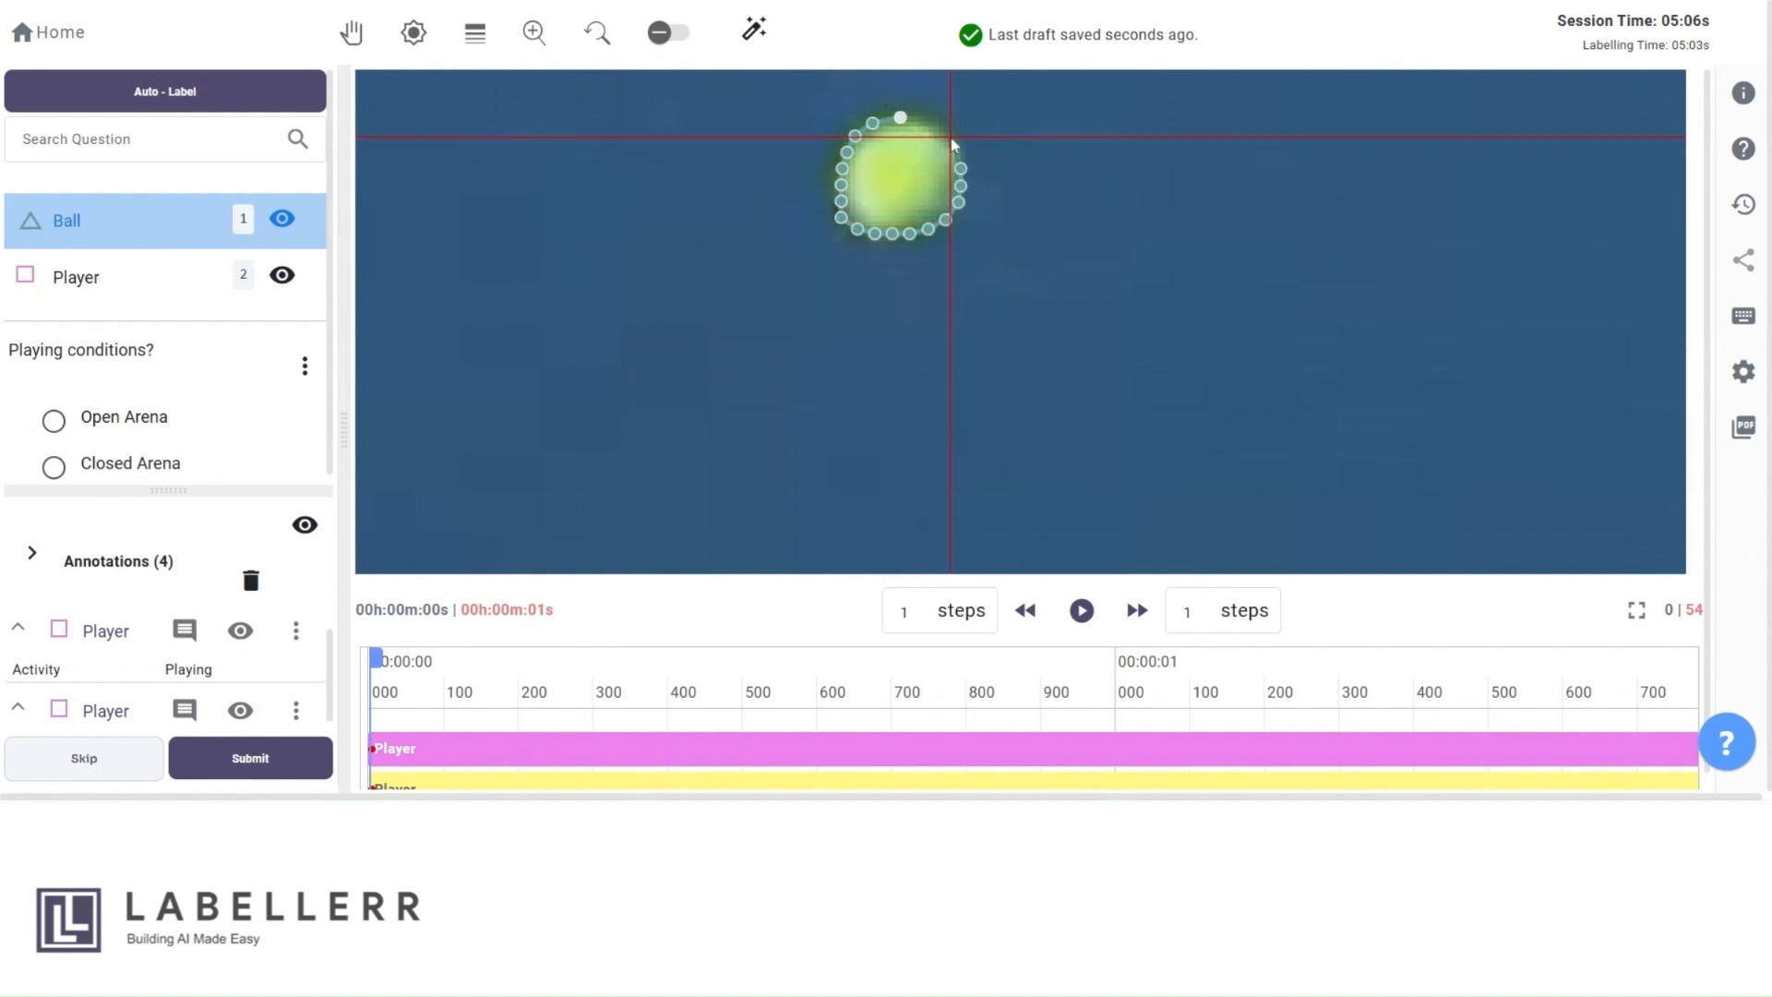
{"action": "left_click", "coordinate": [946, 133]}
{"action": "left_click", "coordinate": [923, 121]}
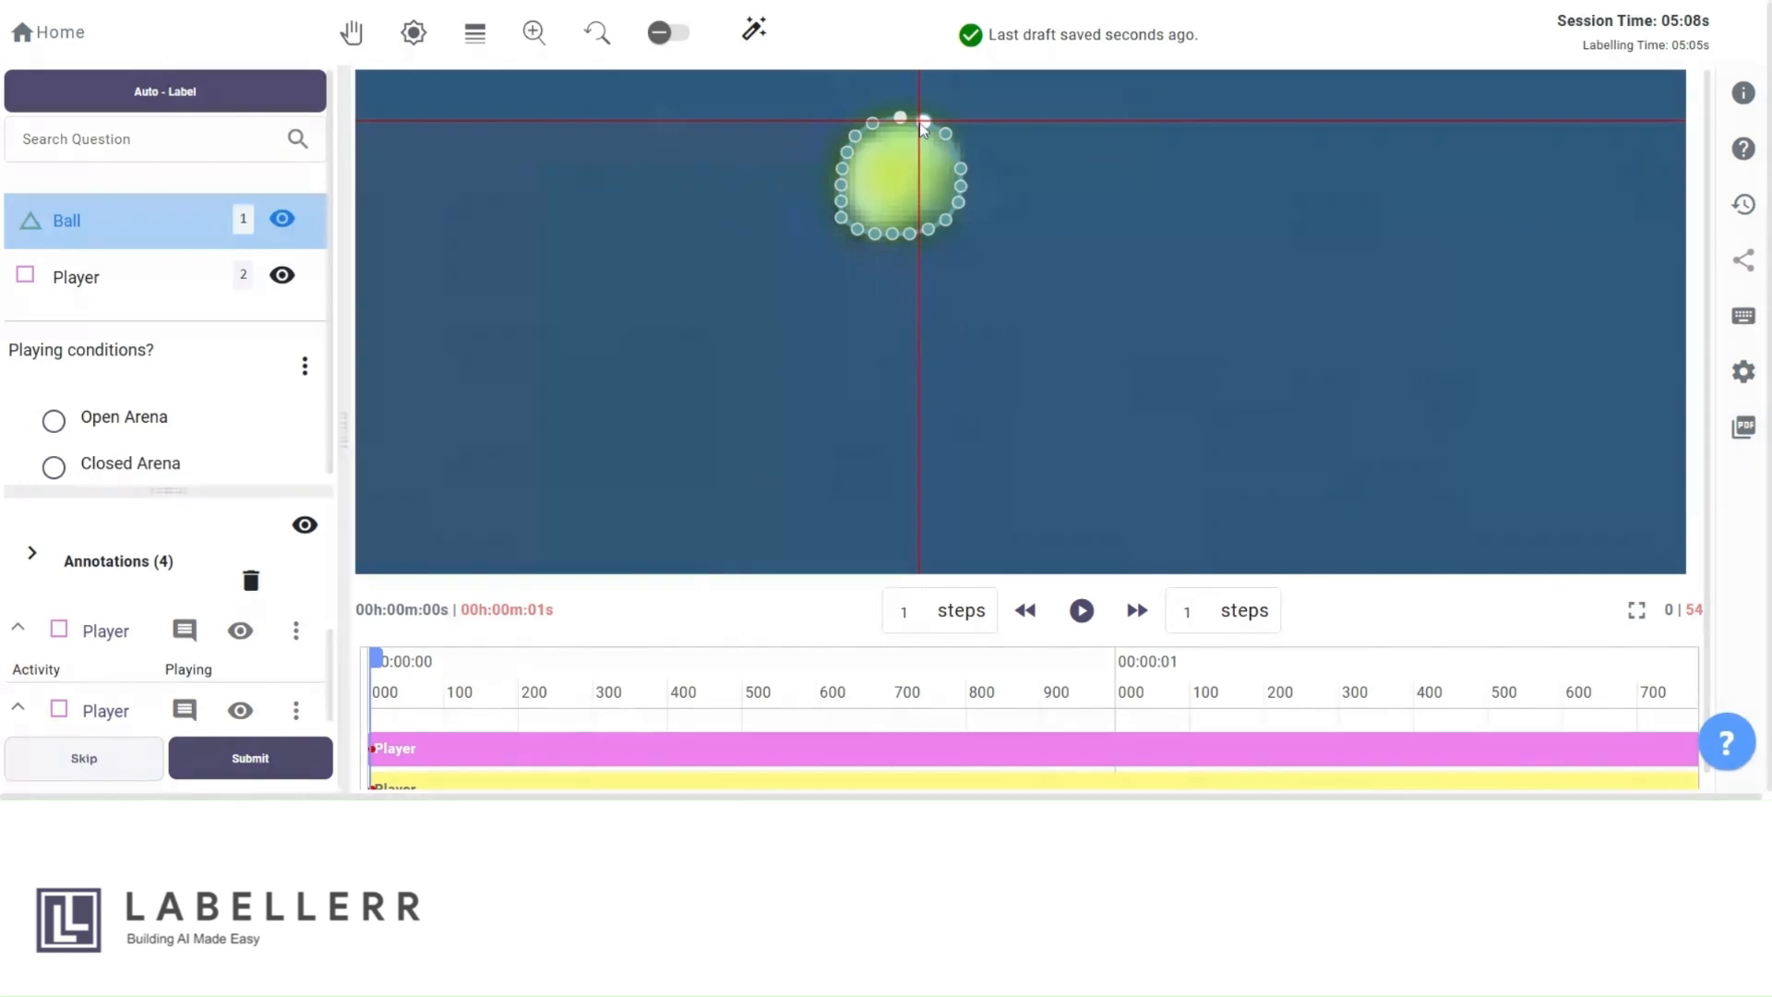
{"action": "left_click", "coordinate": [901, 118]}
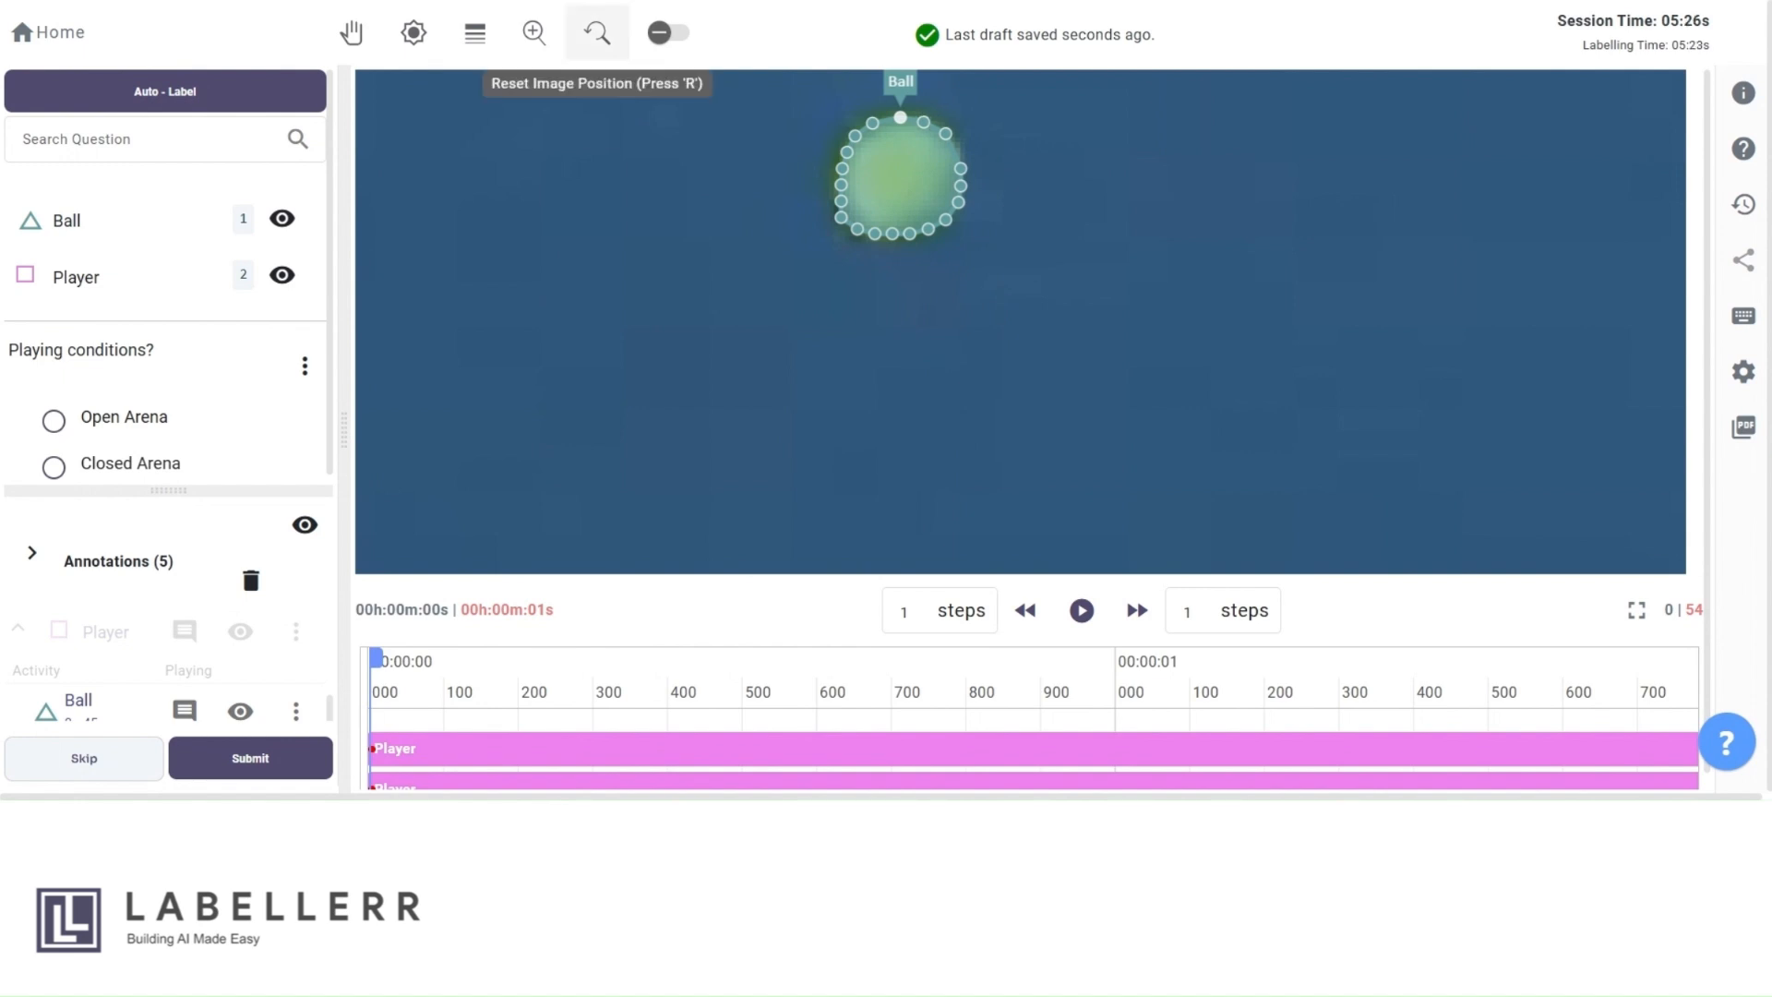
{"action": "left_click", "coordinate": [598, 35]}
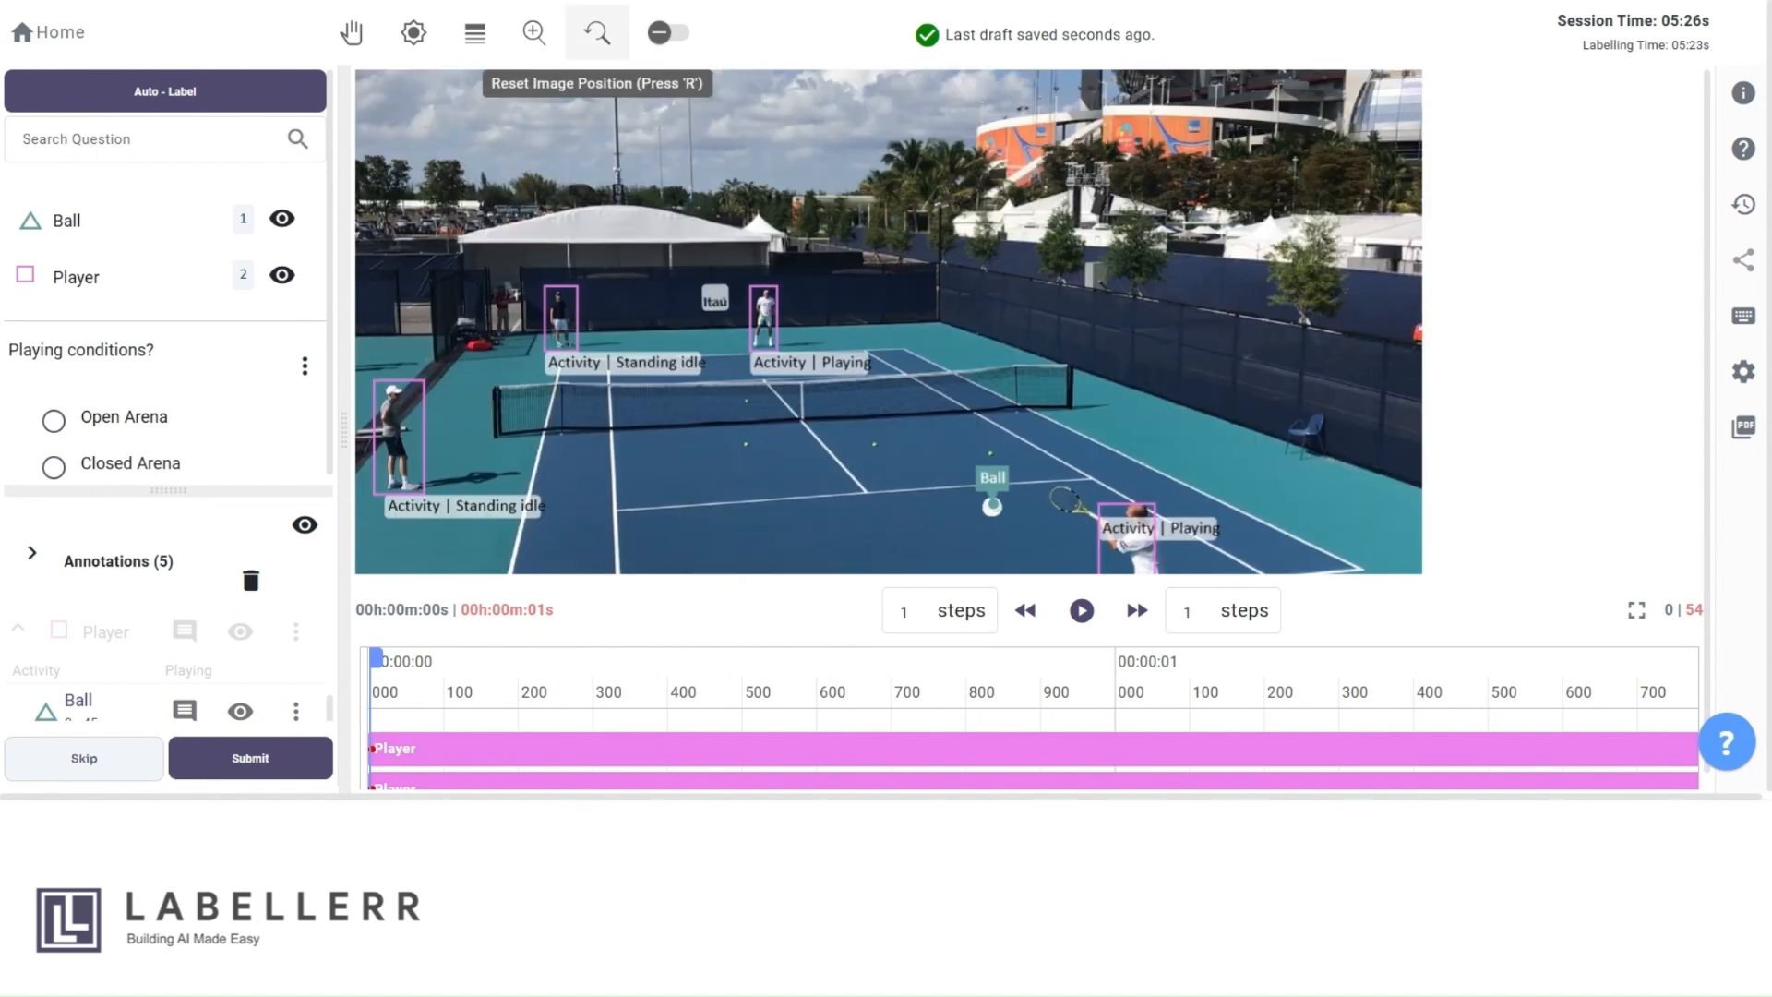
{"action": "left_click", "coordinate": [966, 523]}
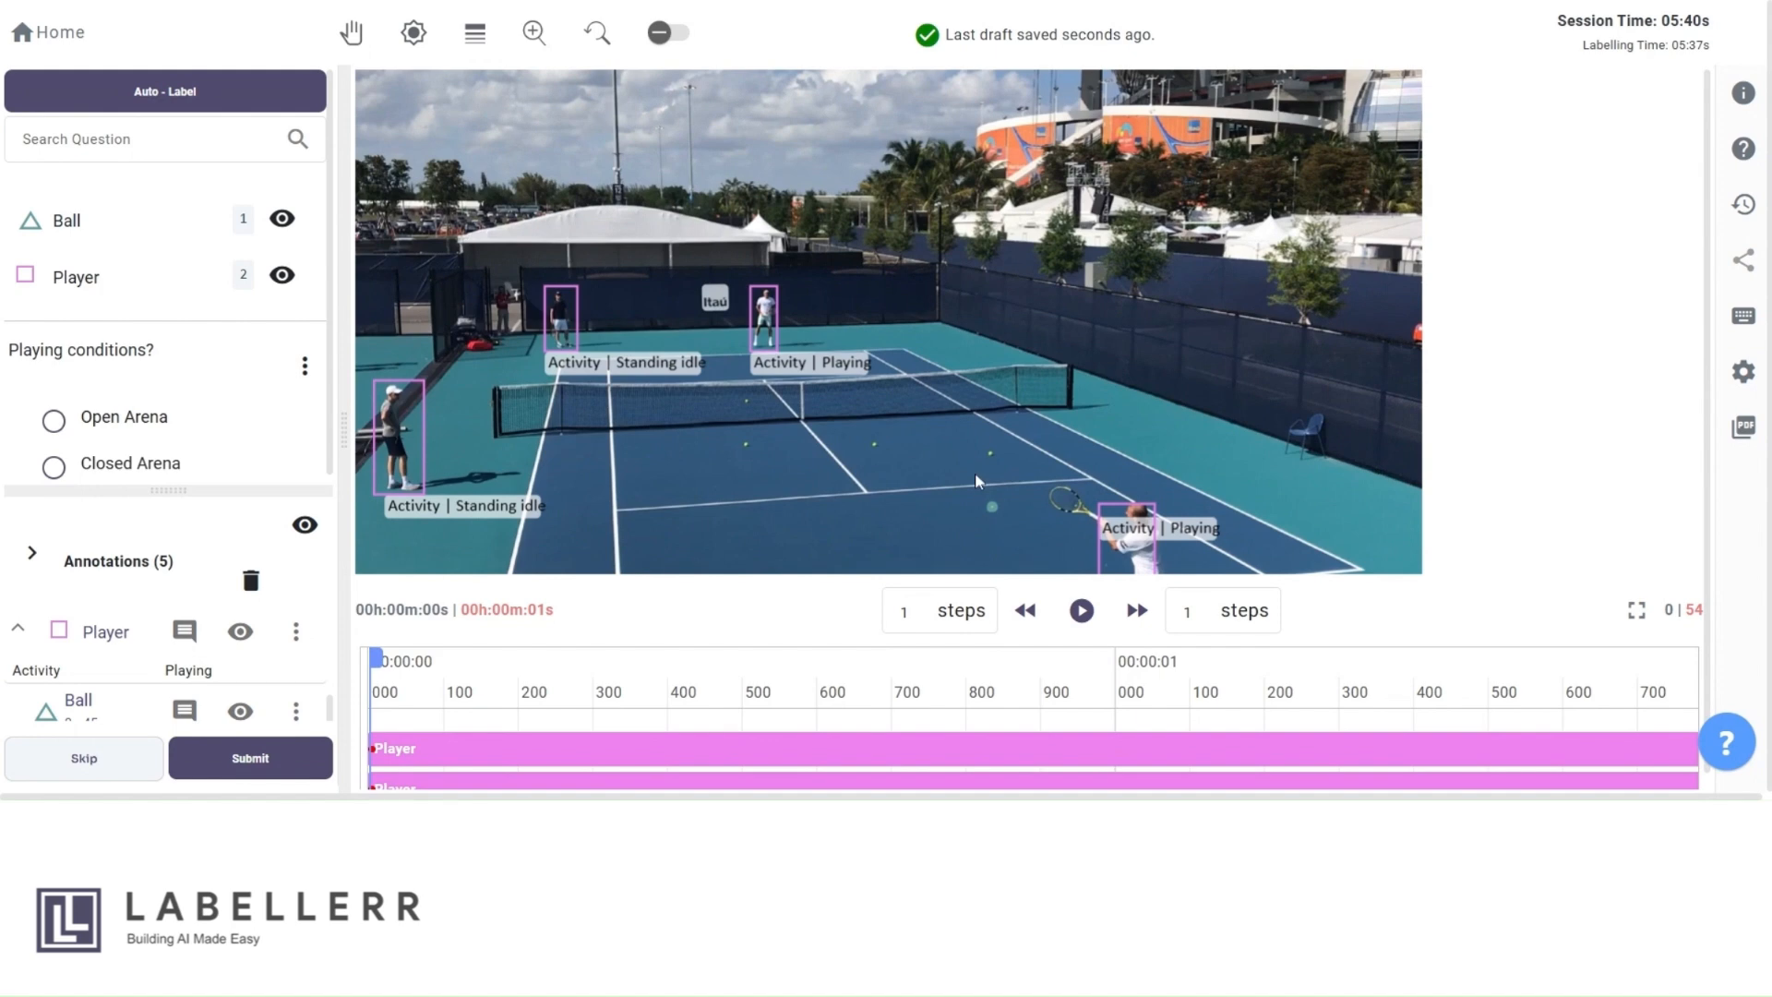
- Use the Auto polygon AI Tool with Segment Anything to outline the ball just beyond the service line on the right as a Ball, accepting the prediction
{"action": "scroll", "coordinate": [990, 487], "scroll_direction": "up", "scroll_amount": 5}
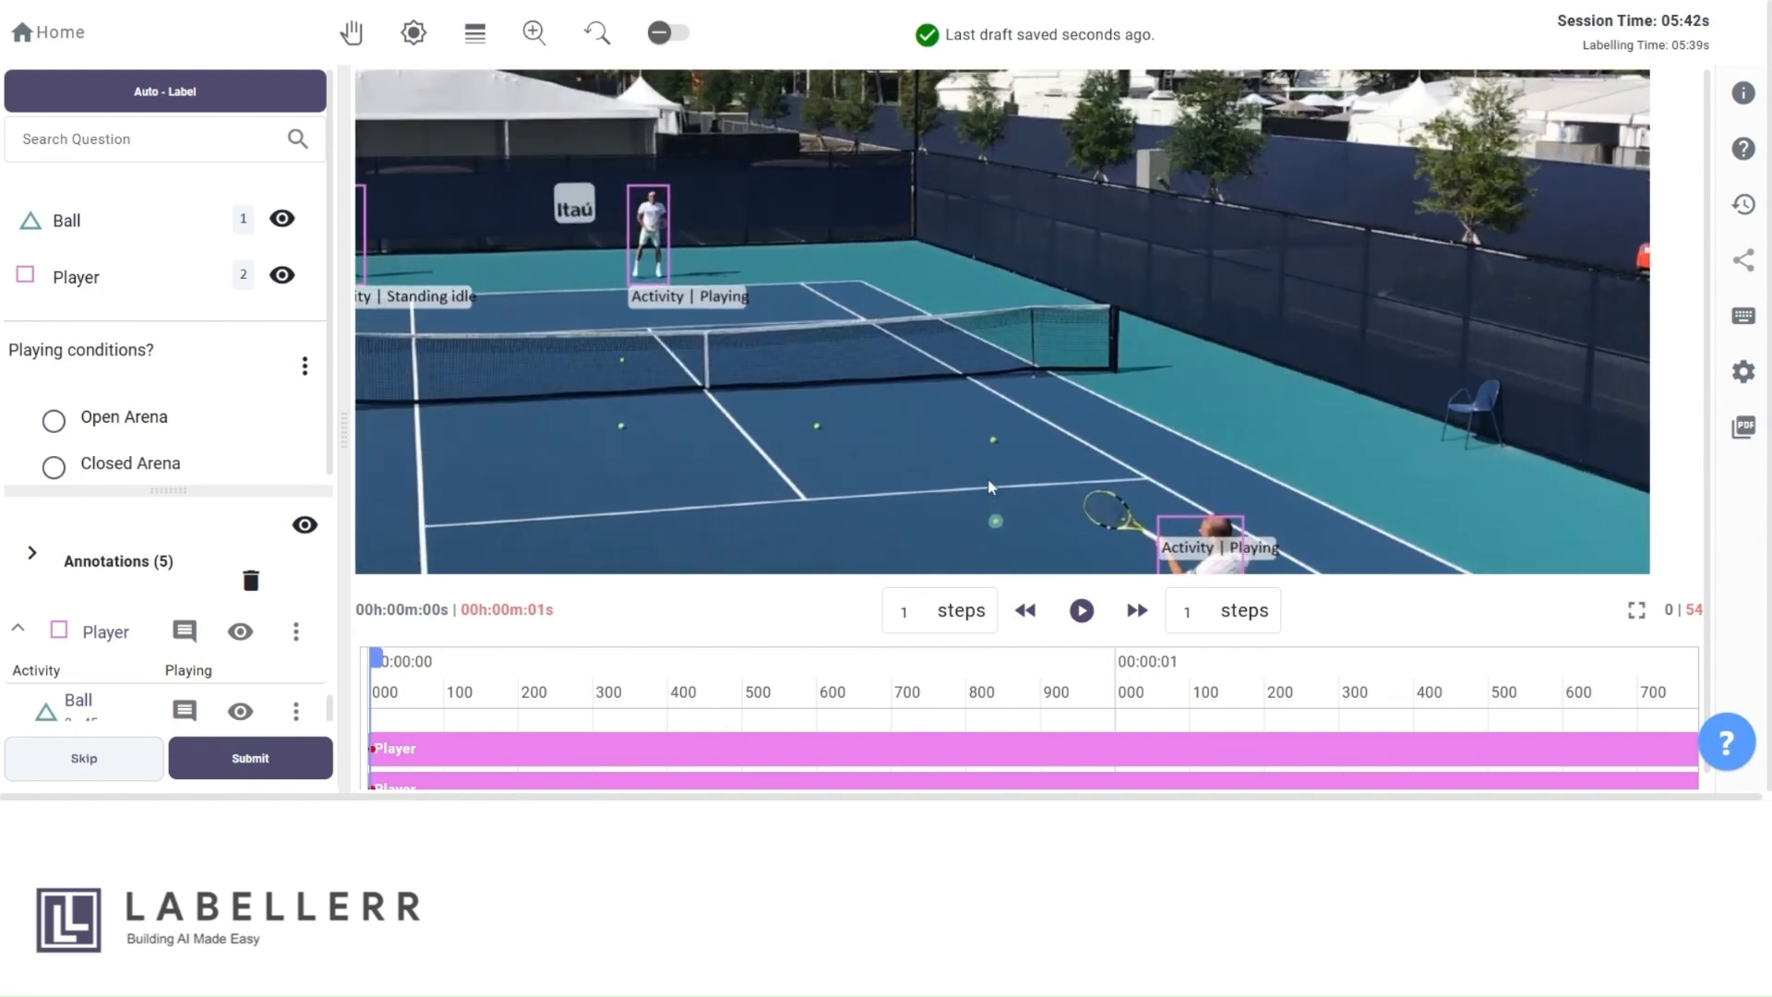
{"action": "scroll", "coordinate": [991, 487], "scroll_direction": "up", "scroll_amount": 3}
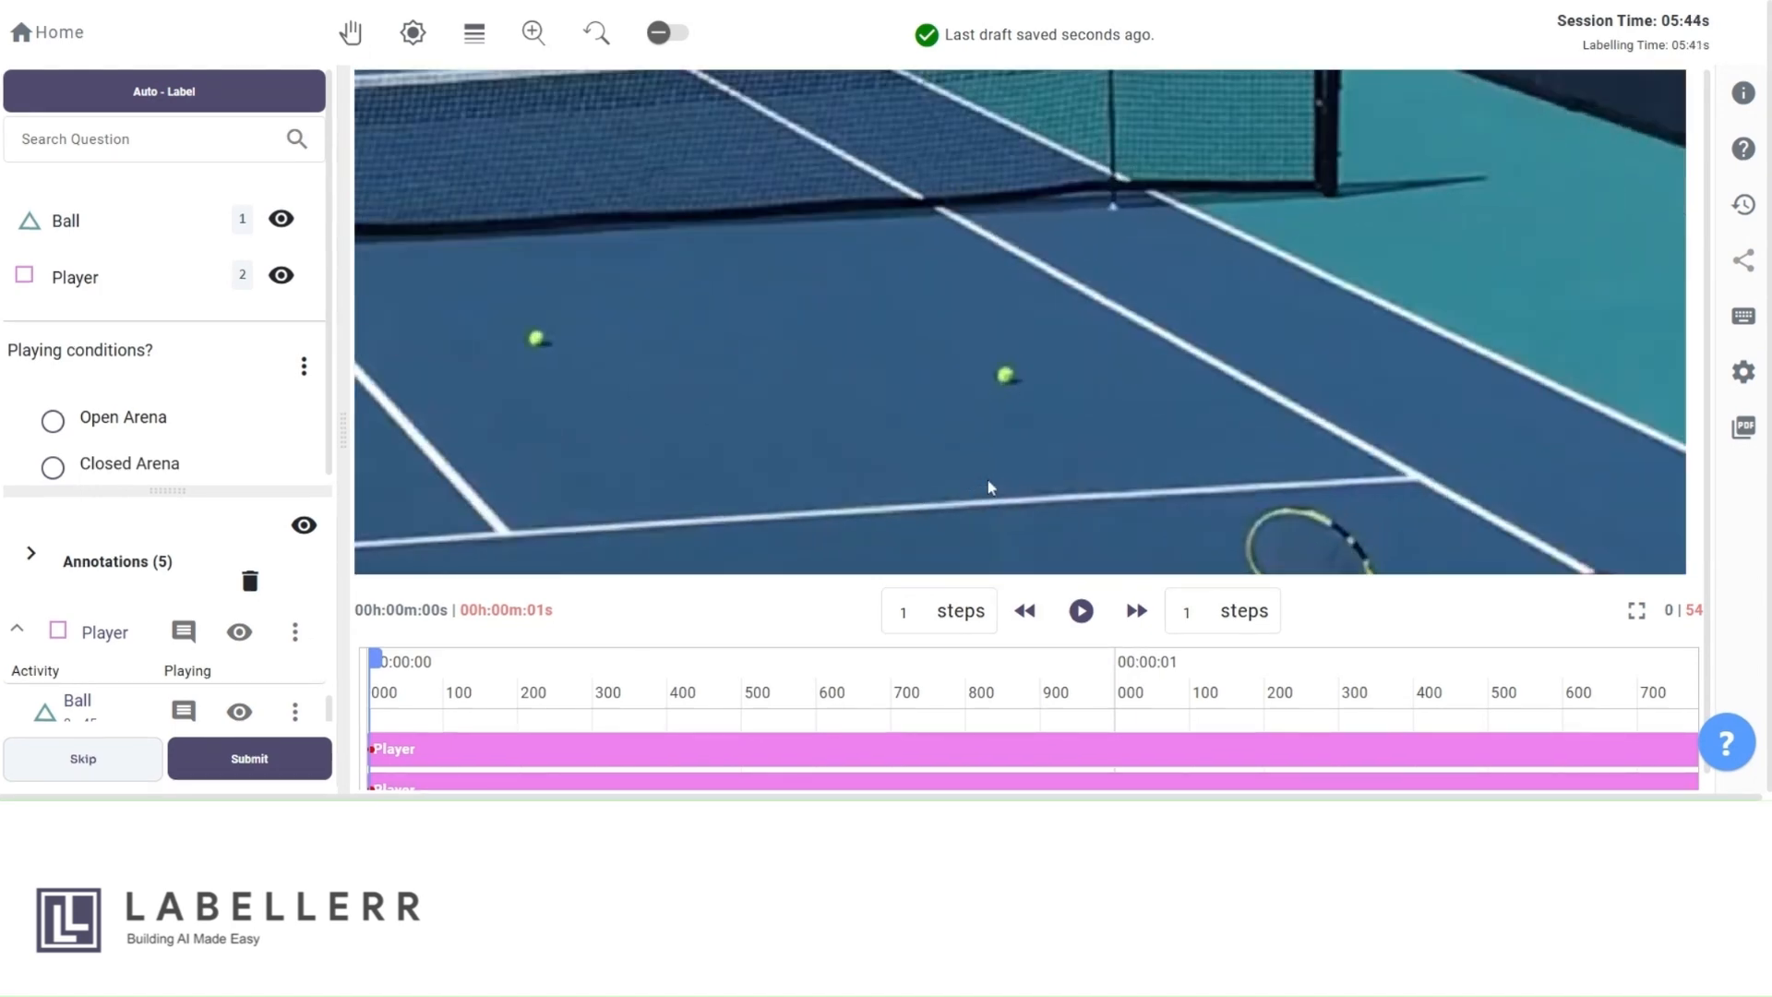
{"action": "scroll", "coordinate": [990, 486], "scroll_direction": "up", "scroll_amount": 1}
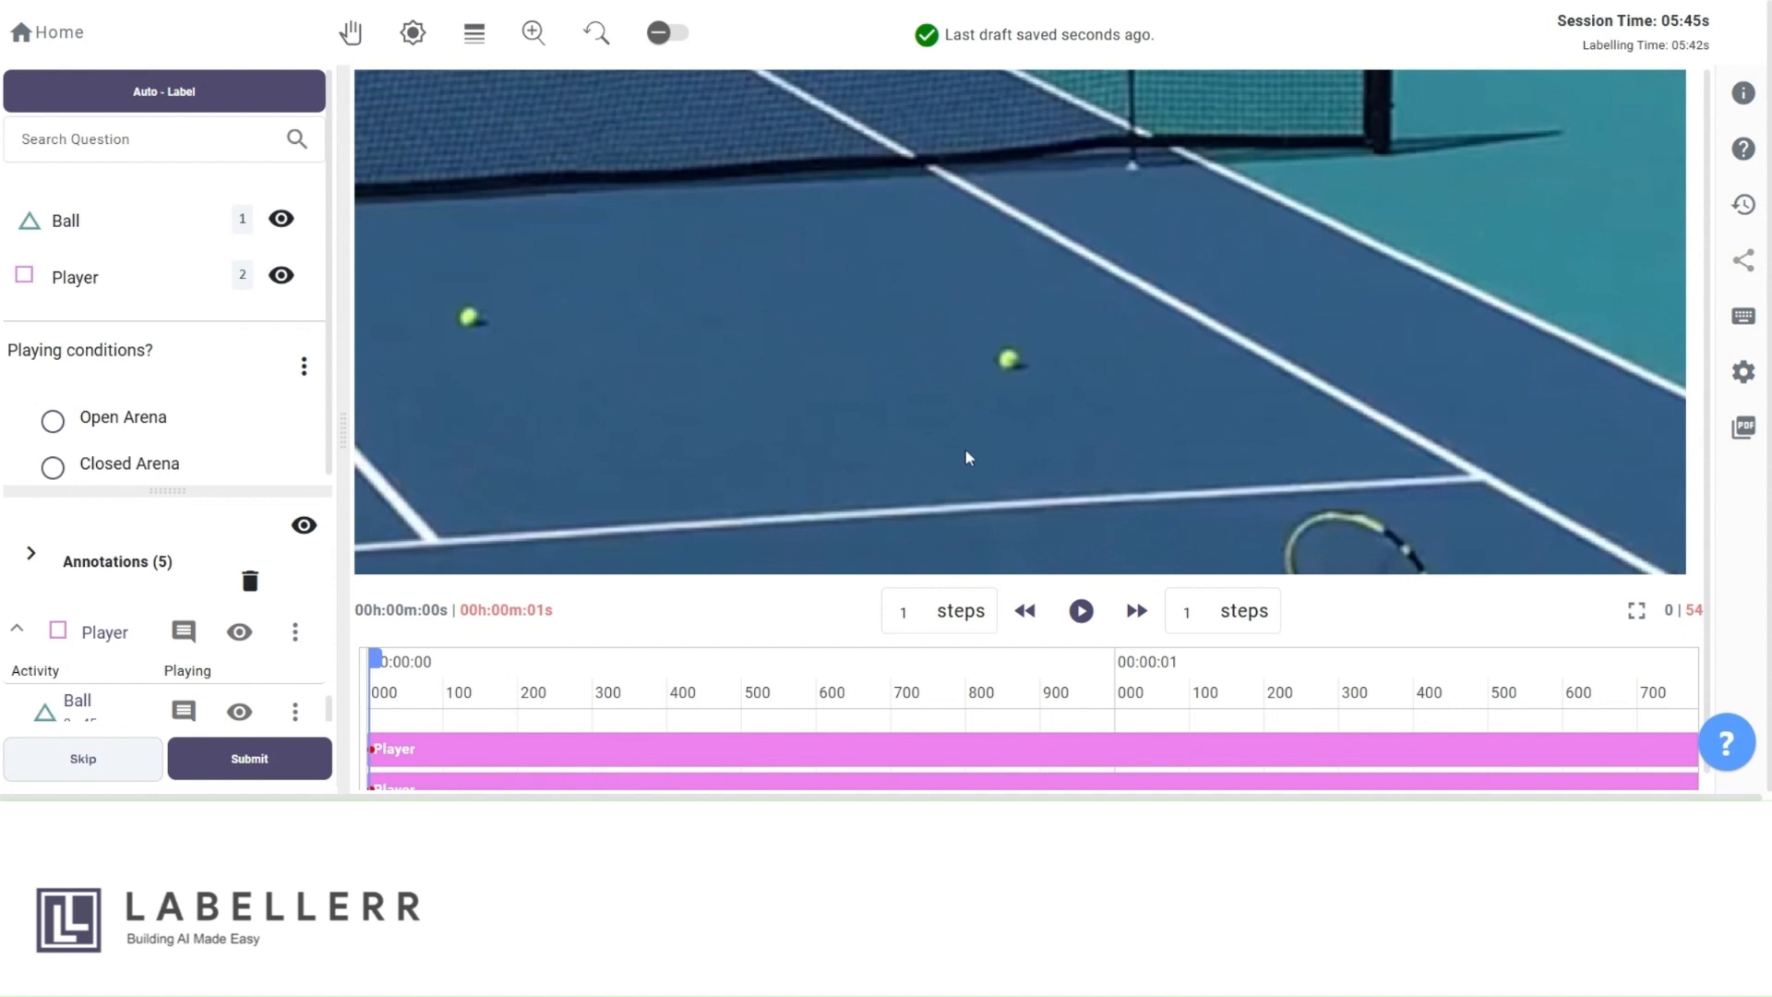
{"action": "left_click", "coordinate": [199, 219]}
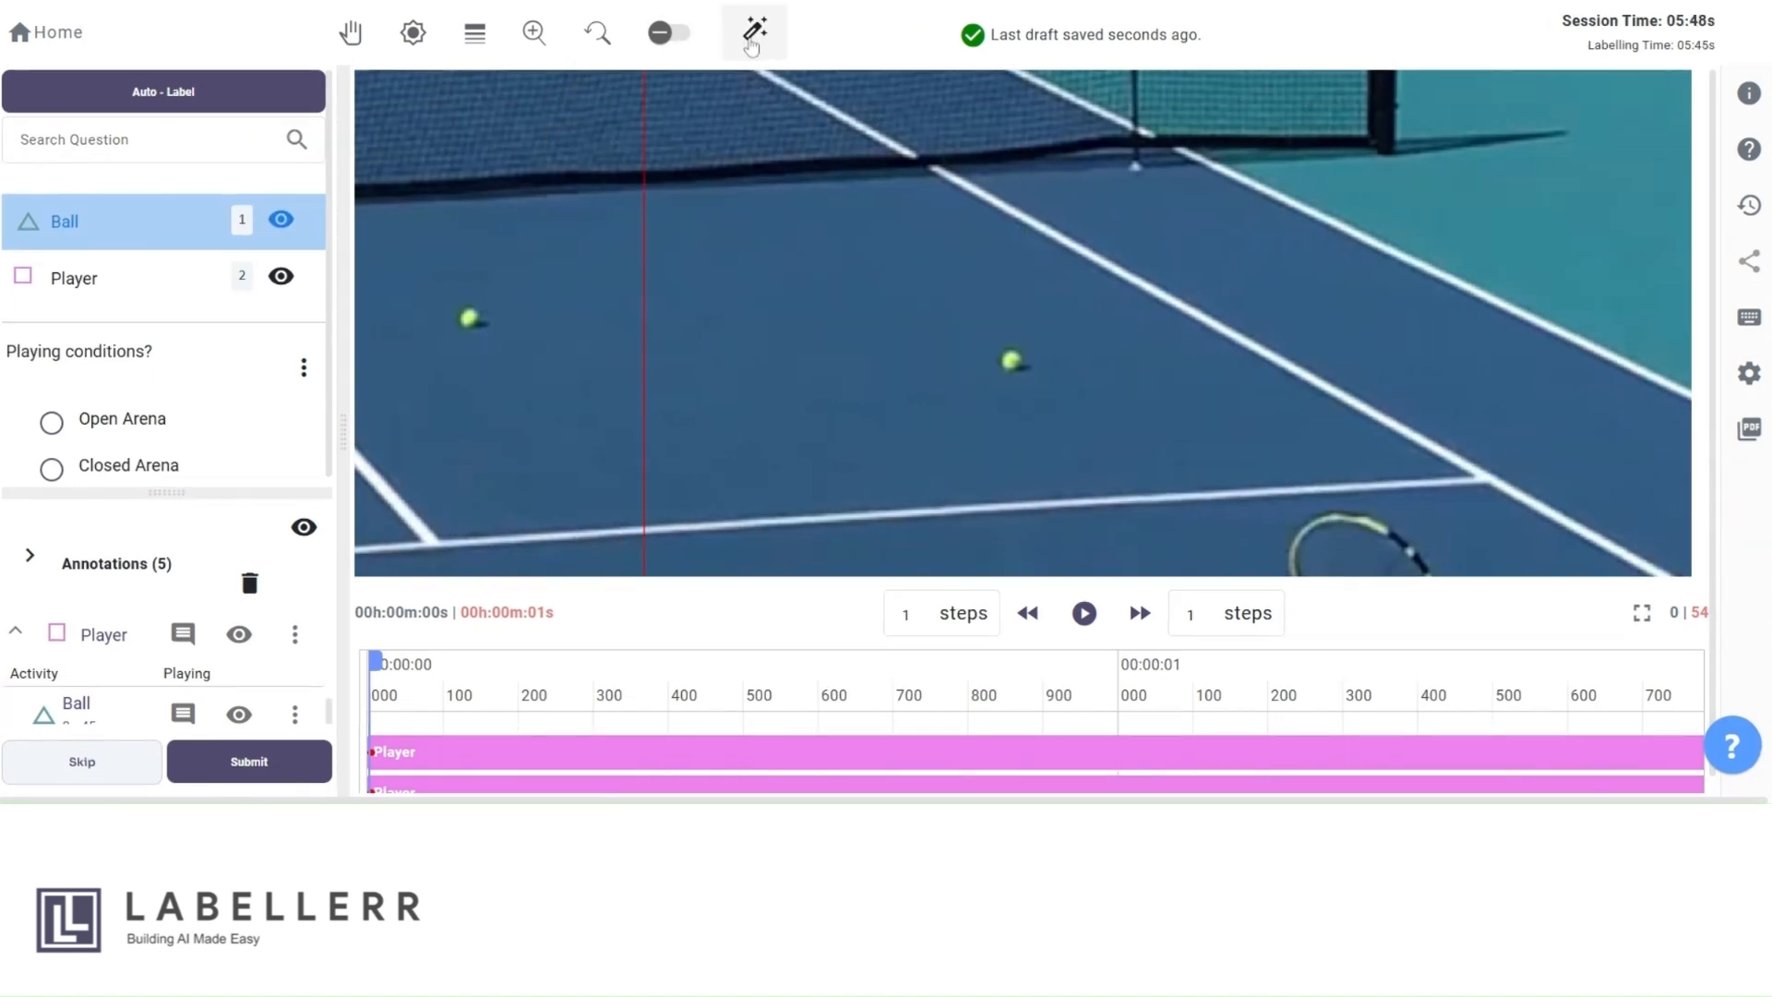
{"action": "left_click", "coordinate": [751, 39]}
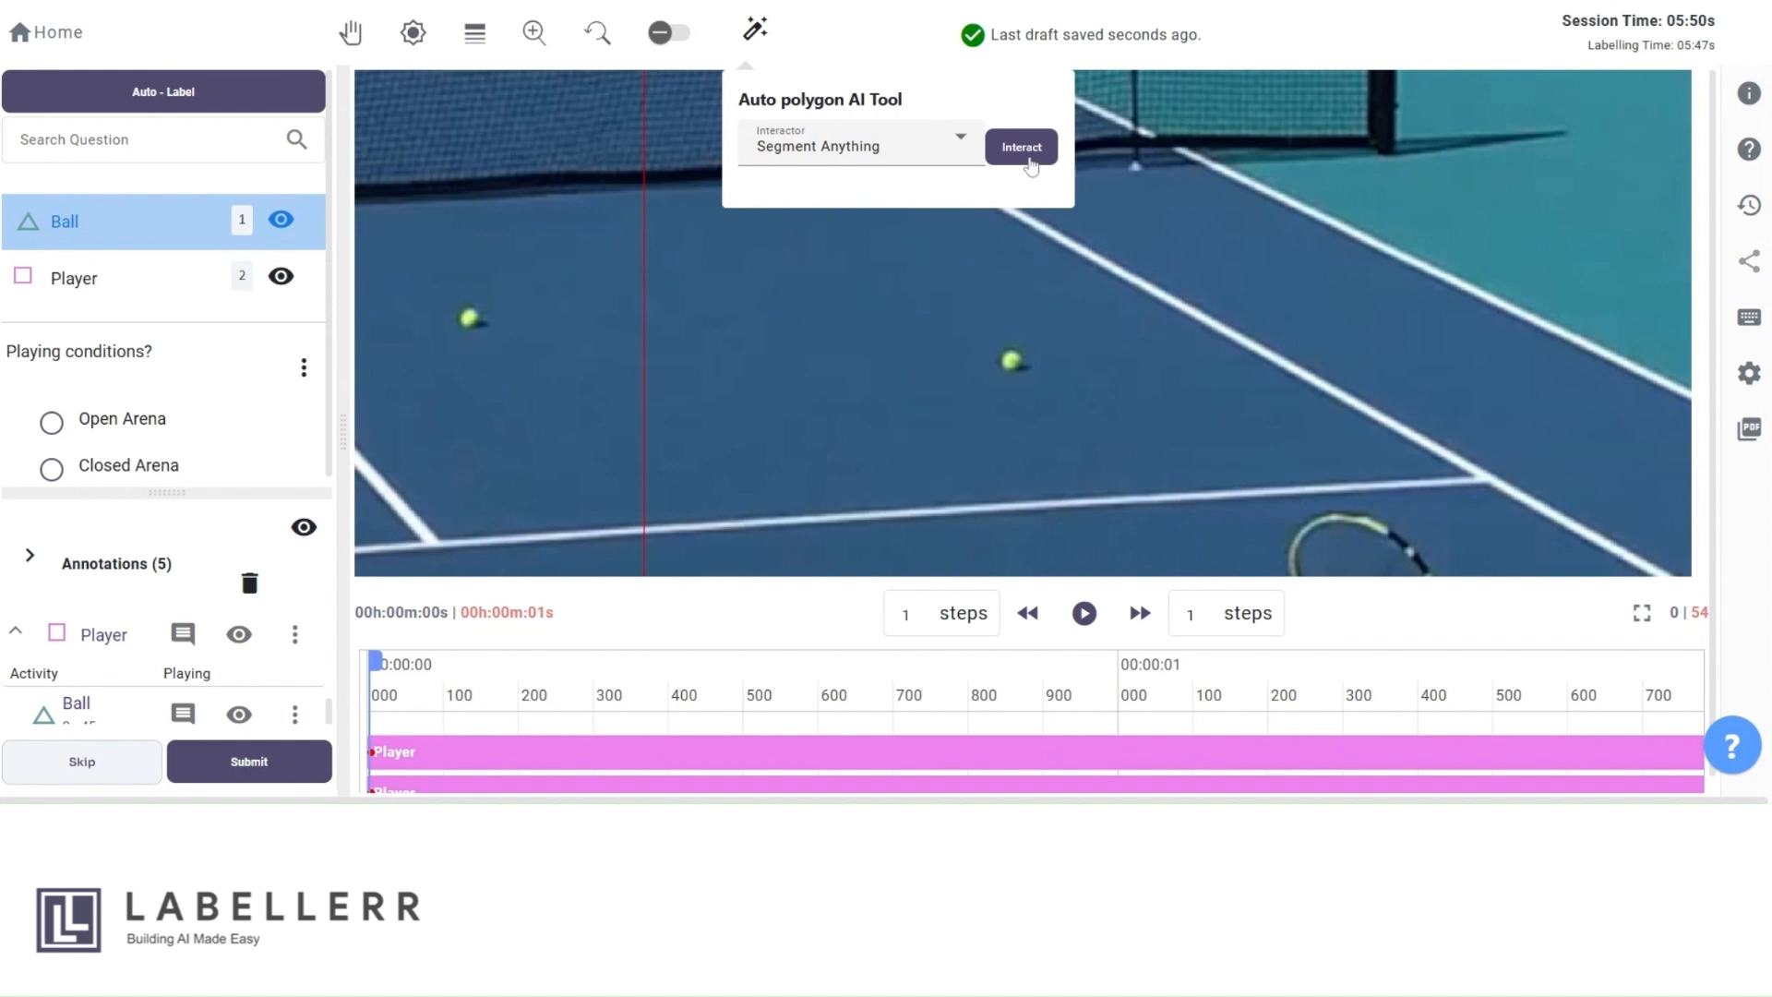
{"action": "left_click", "coordinate": [1024, 153]}
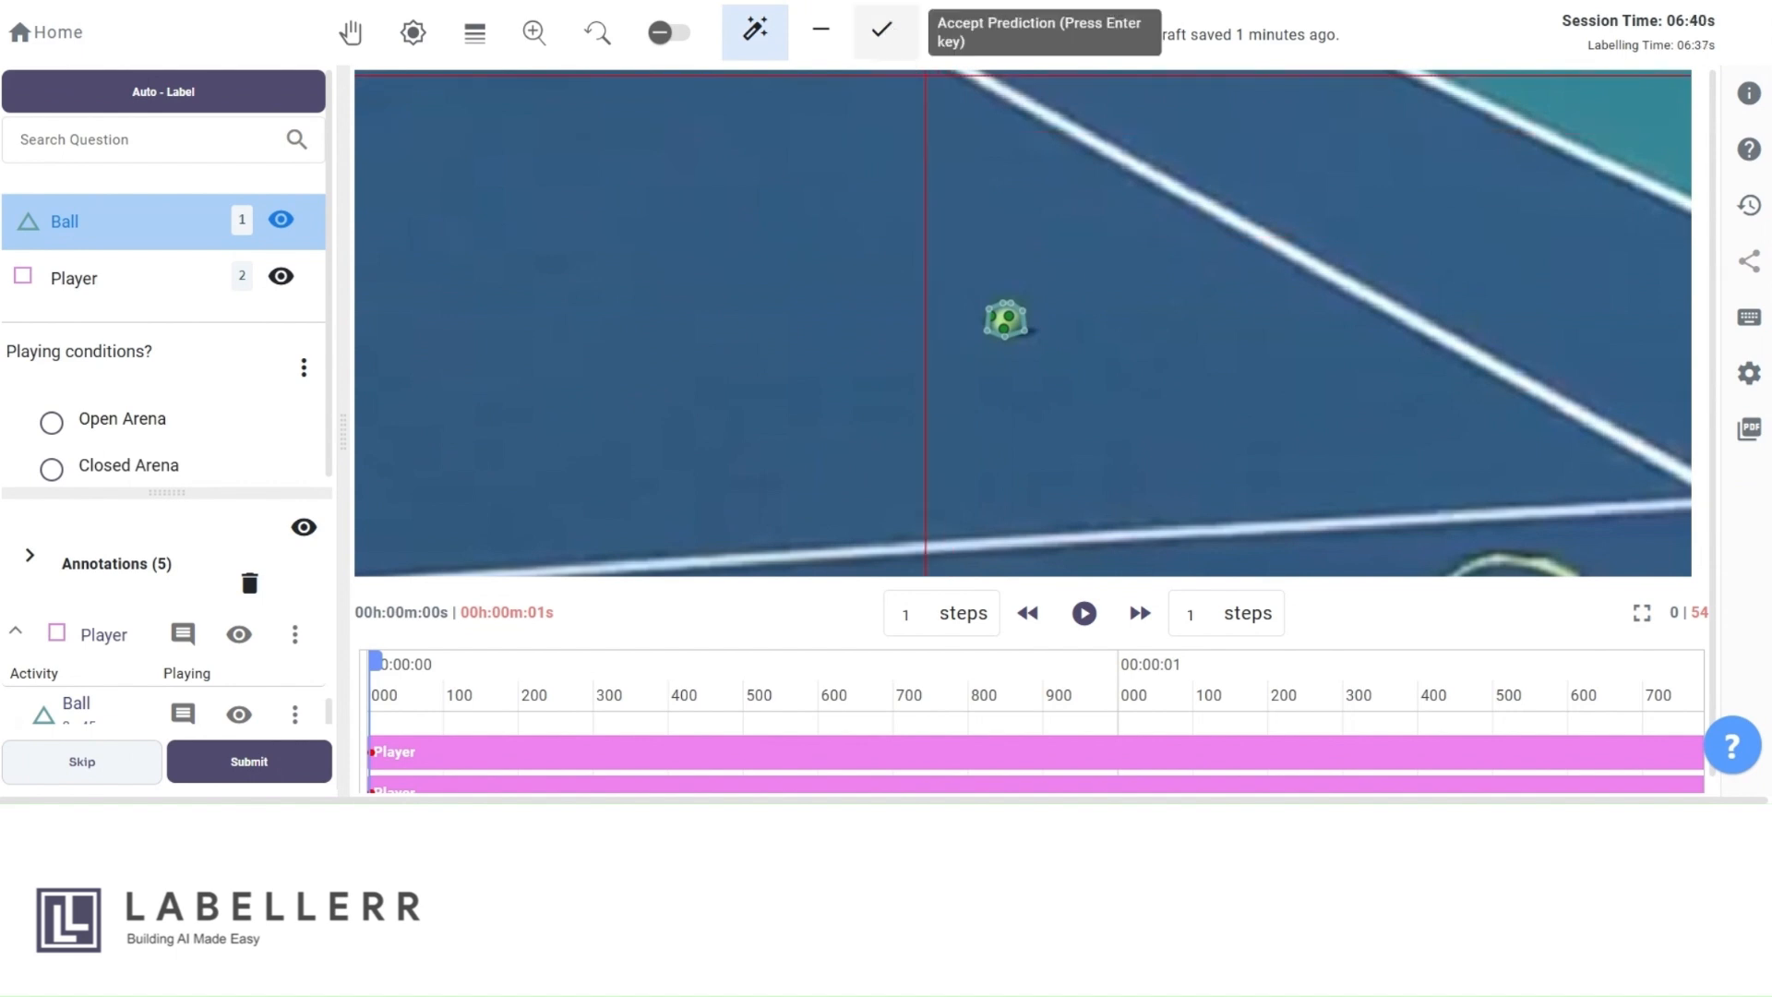
{"action": "left_click", "coordinate": [892, 31]}
- Auto-segment the ball just right of the centre service line as a Ball polygon and accept the prediction
{"action": "scroll", "coordinate": [976, 226], "scroll_direction": "down", "scroll_amount": 3}
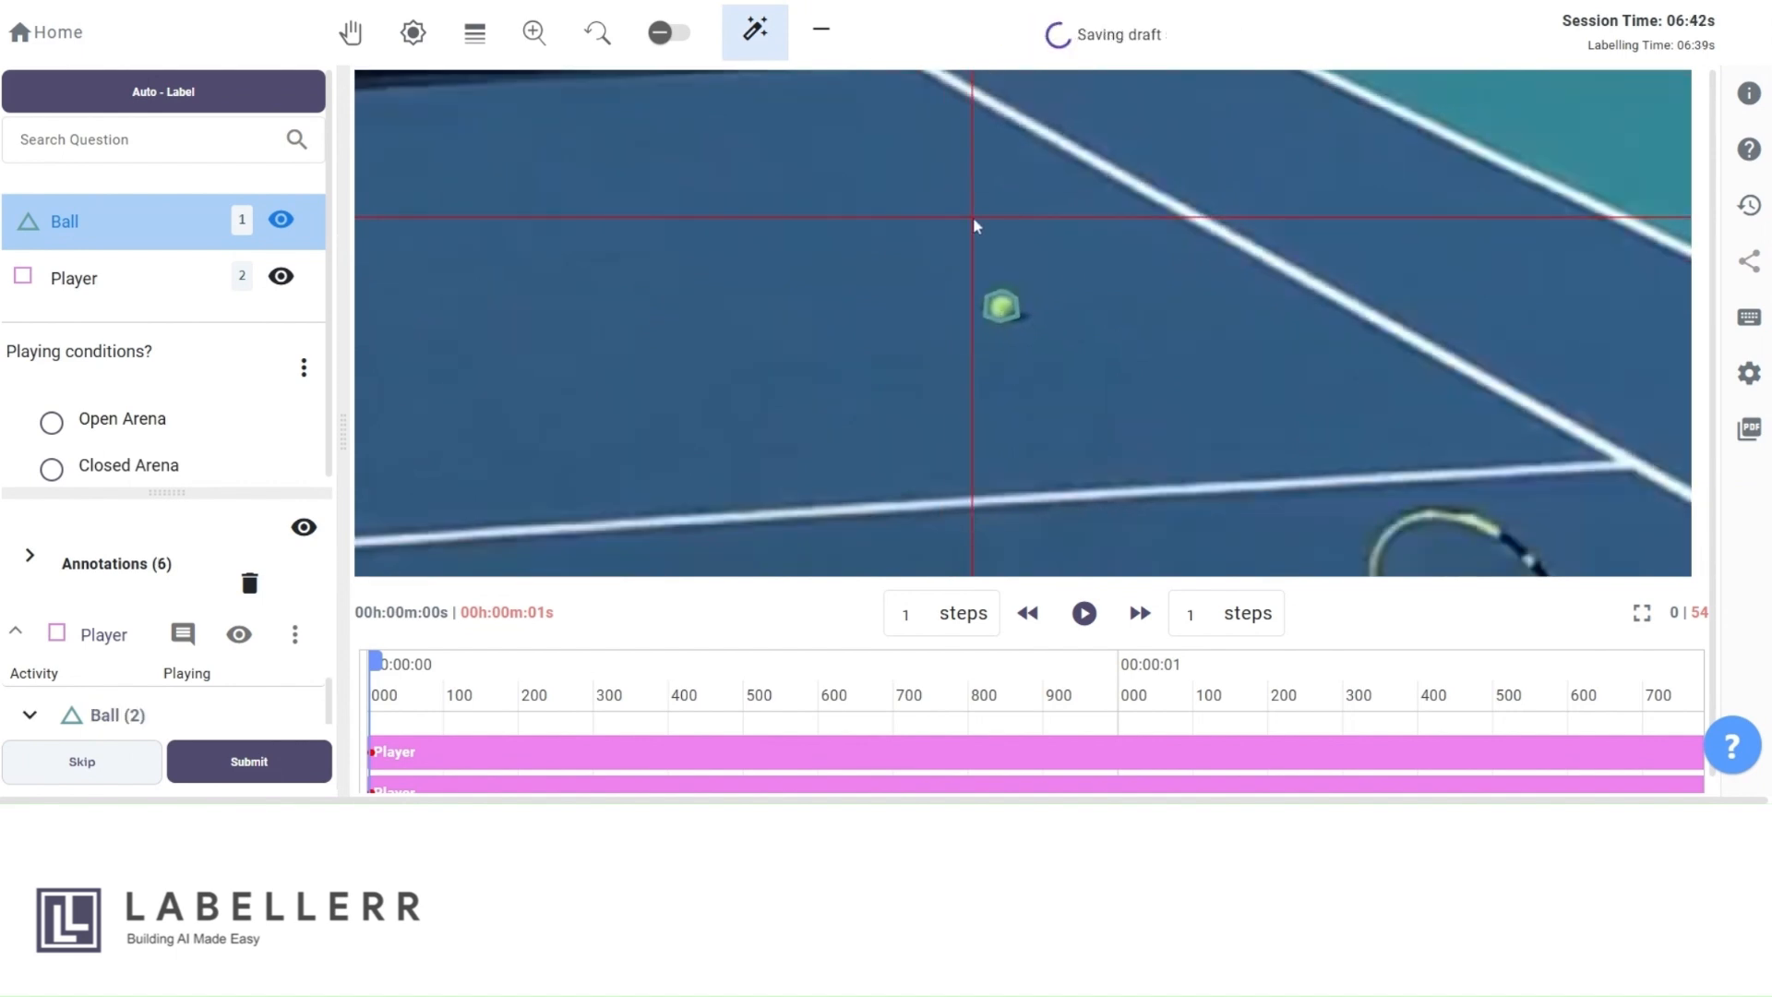
{"action": "scroll", "coordinate": [519, 242], "scroll_direction": "up", "scroll_amount": 5}
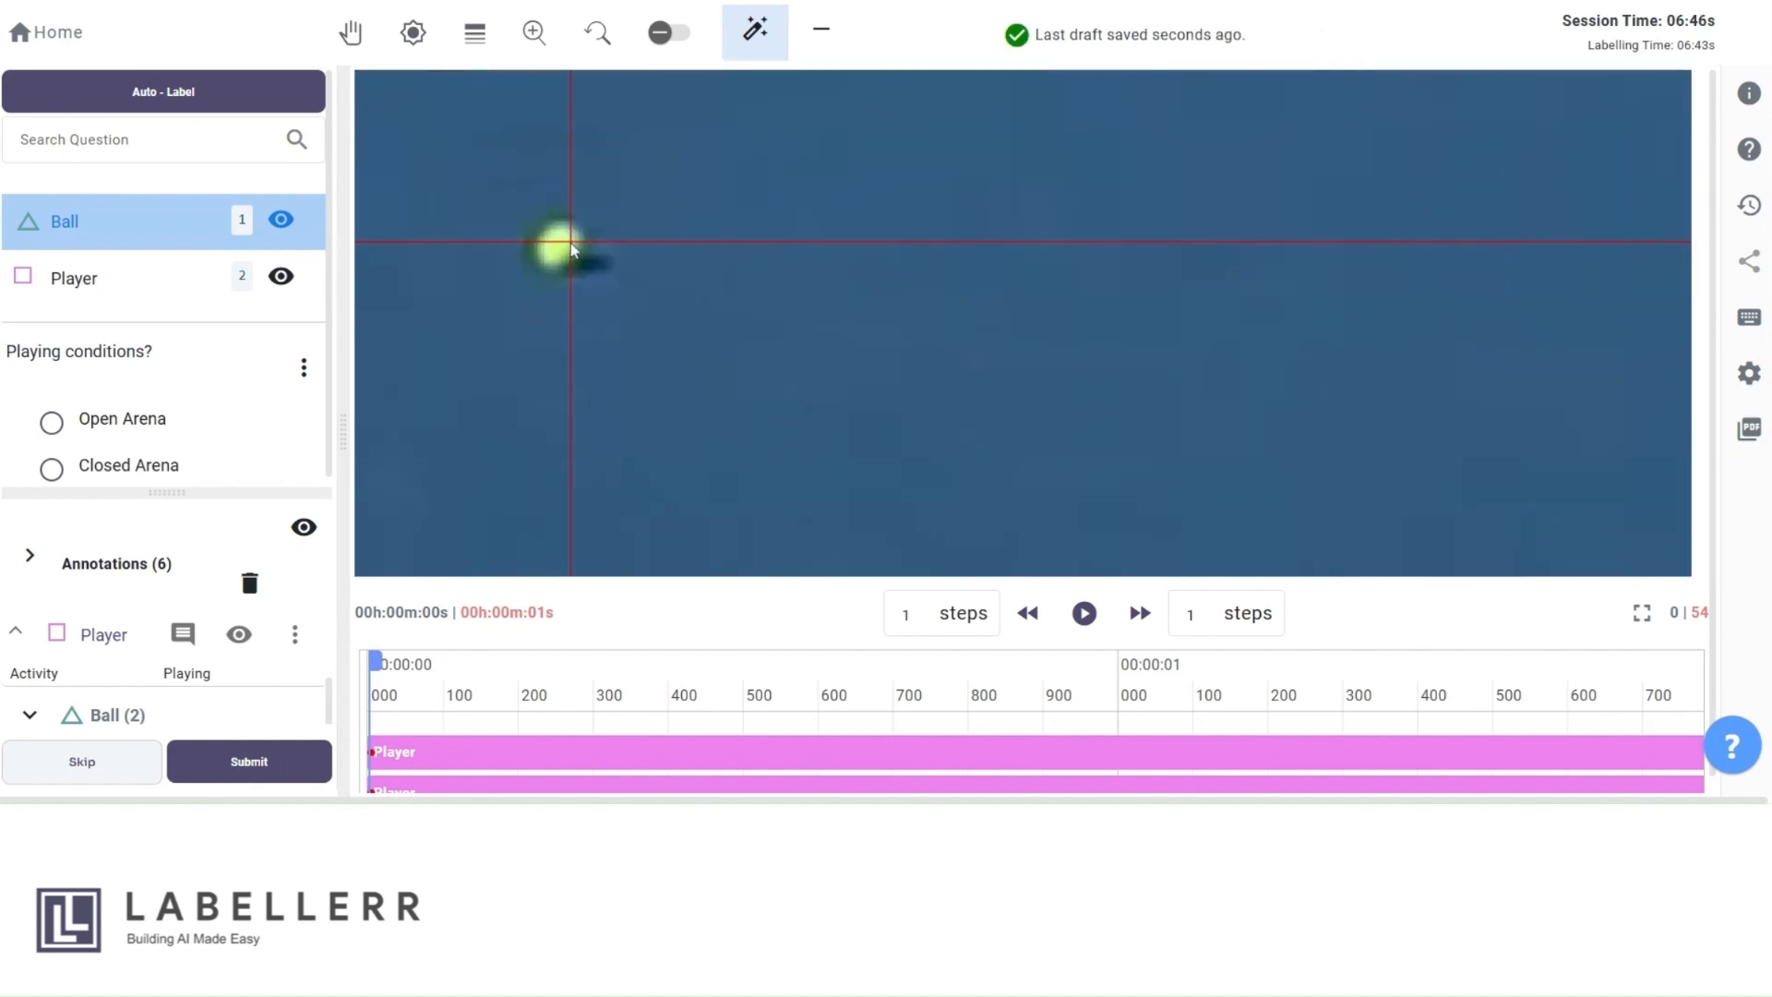
{"action": "left_click", "coordinate": [566, 247]}
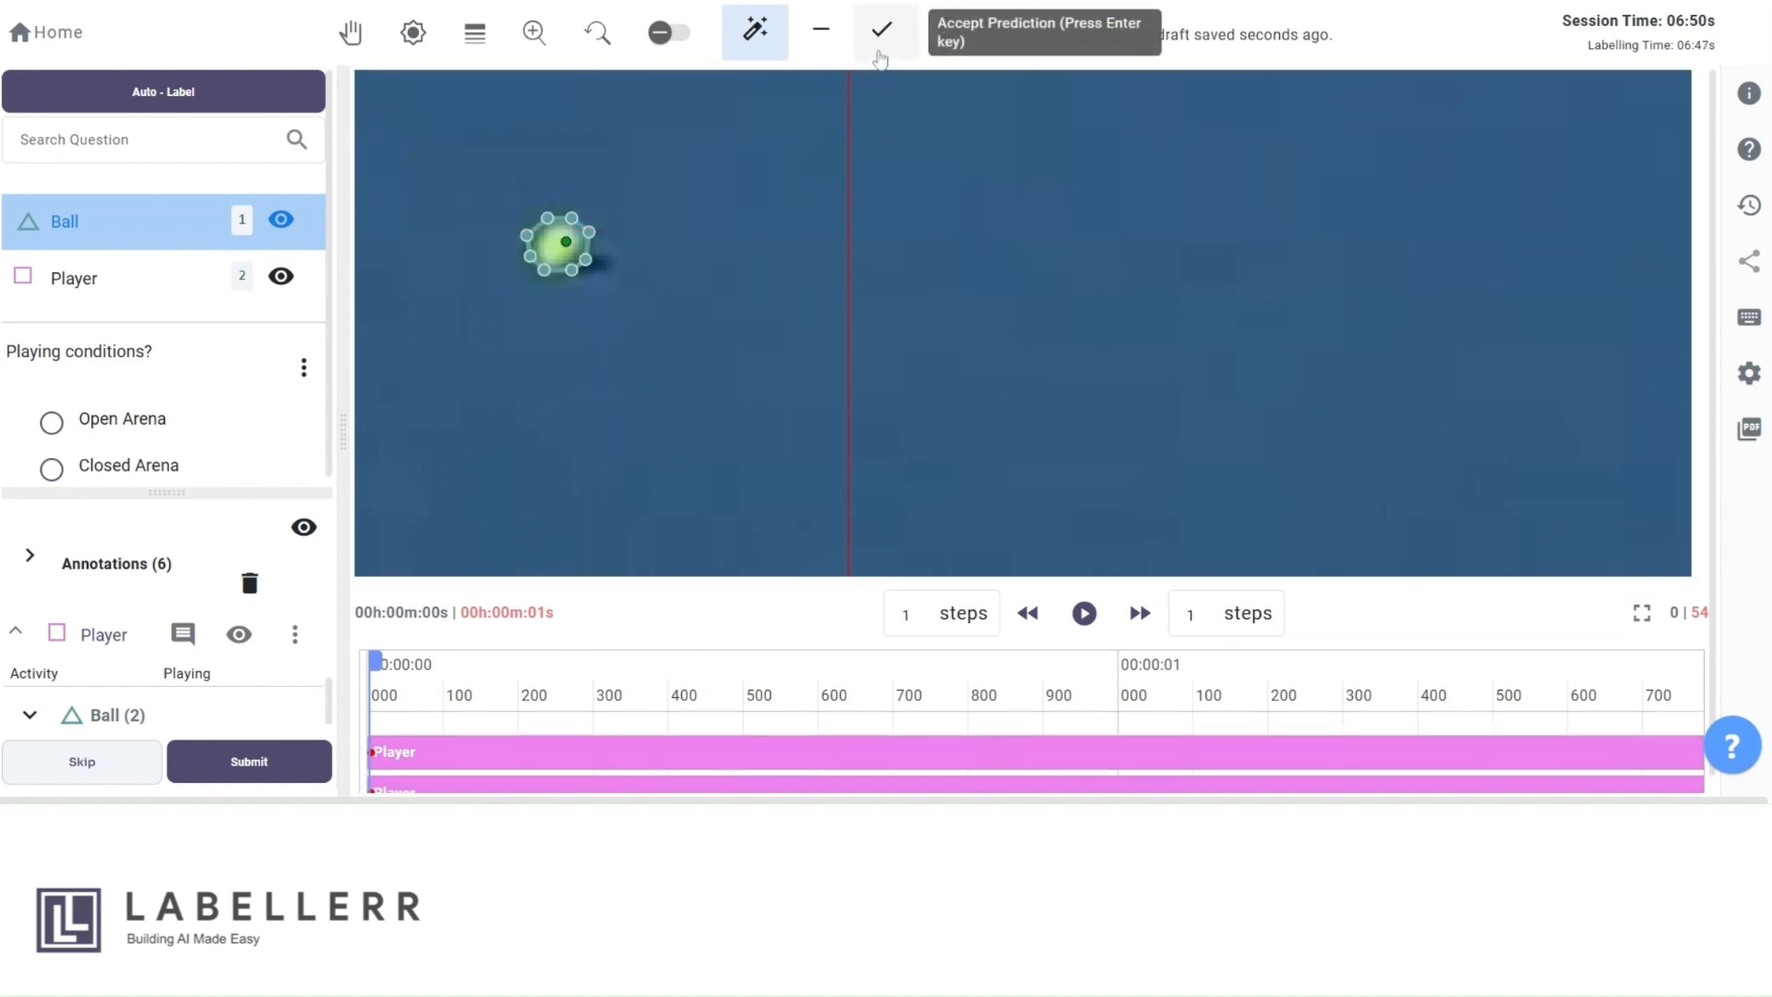
{"action": "left_click", "coordinate": [881, 55]}
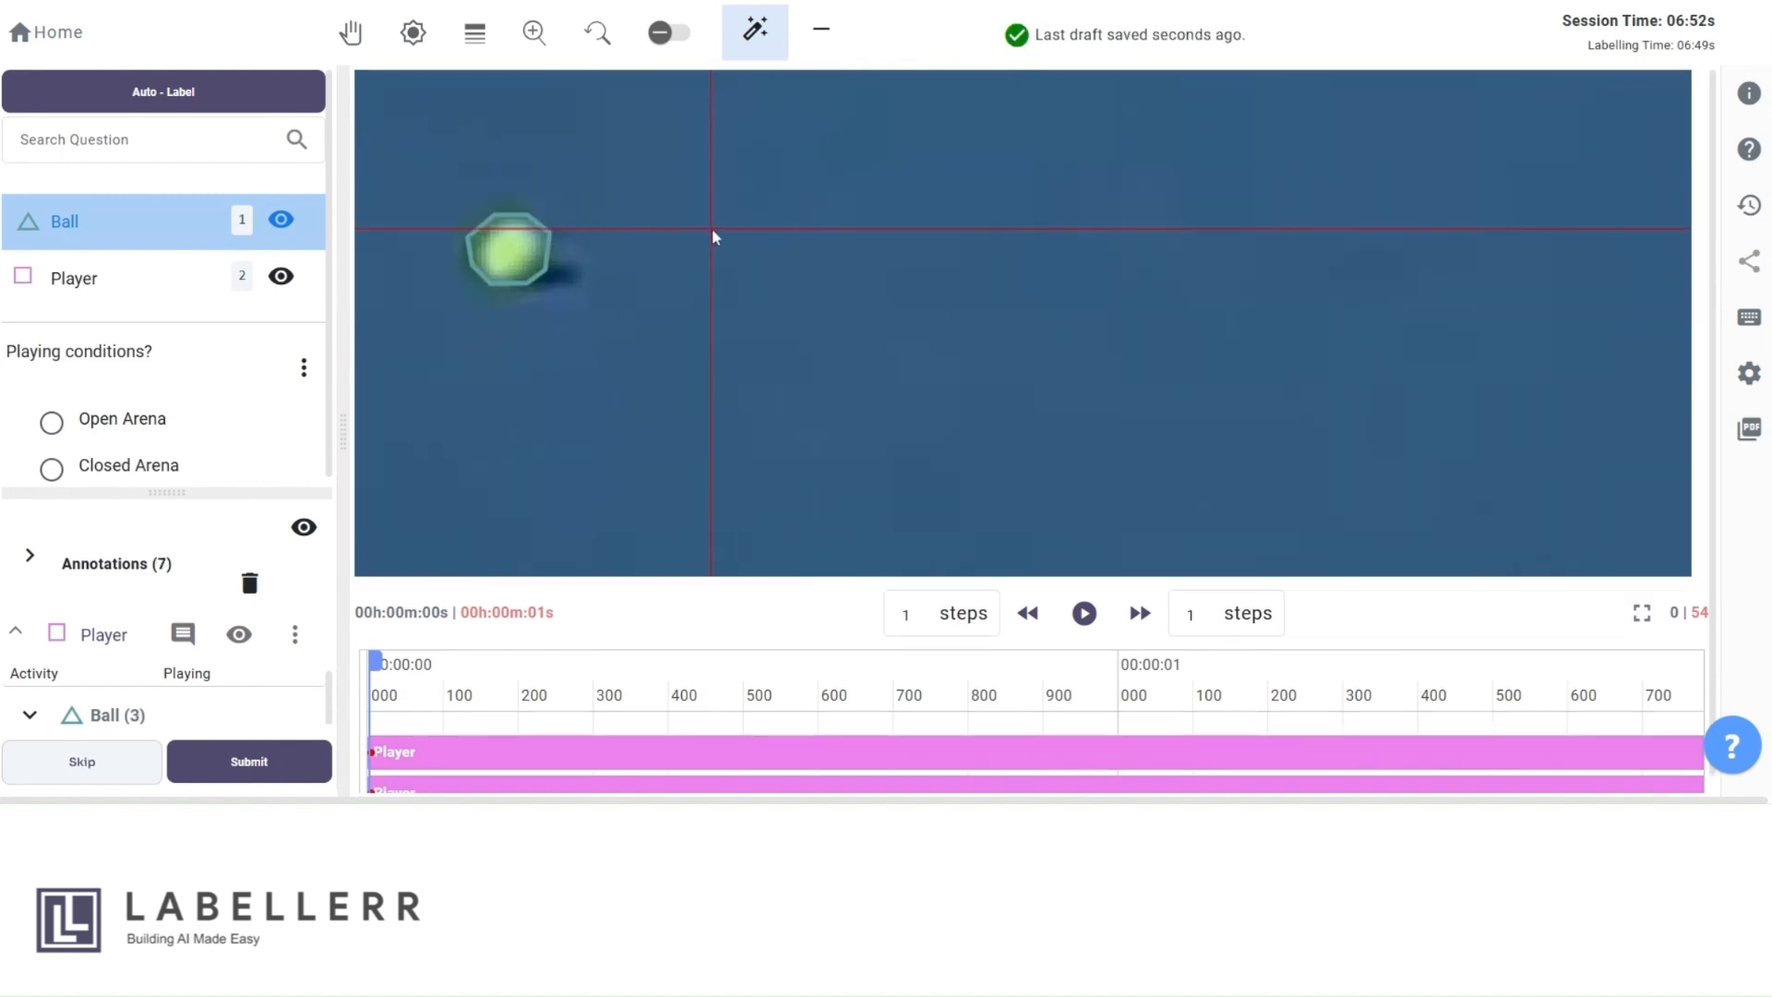
- Auto-segment the ball left of the centre service line, on the near side of the net, and accept the Ball prediction
{"action": "scroll", "coordinate": [712, 237], "scroll_direction": "down", "scroll_amount": 2}
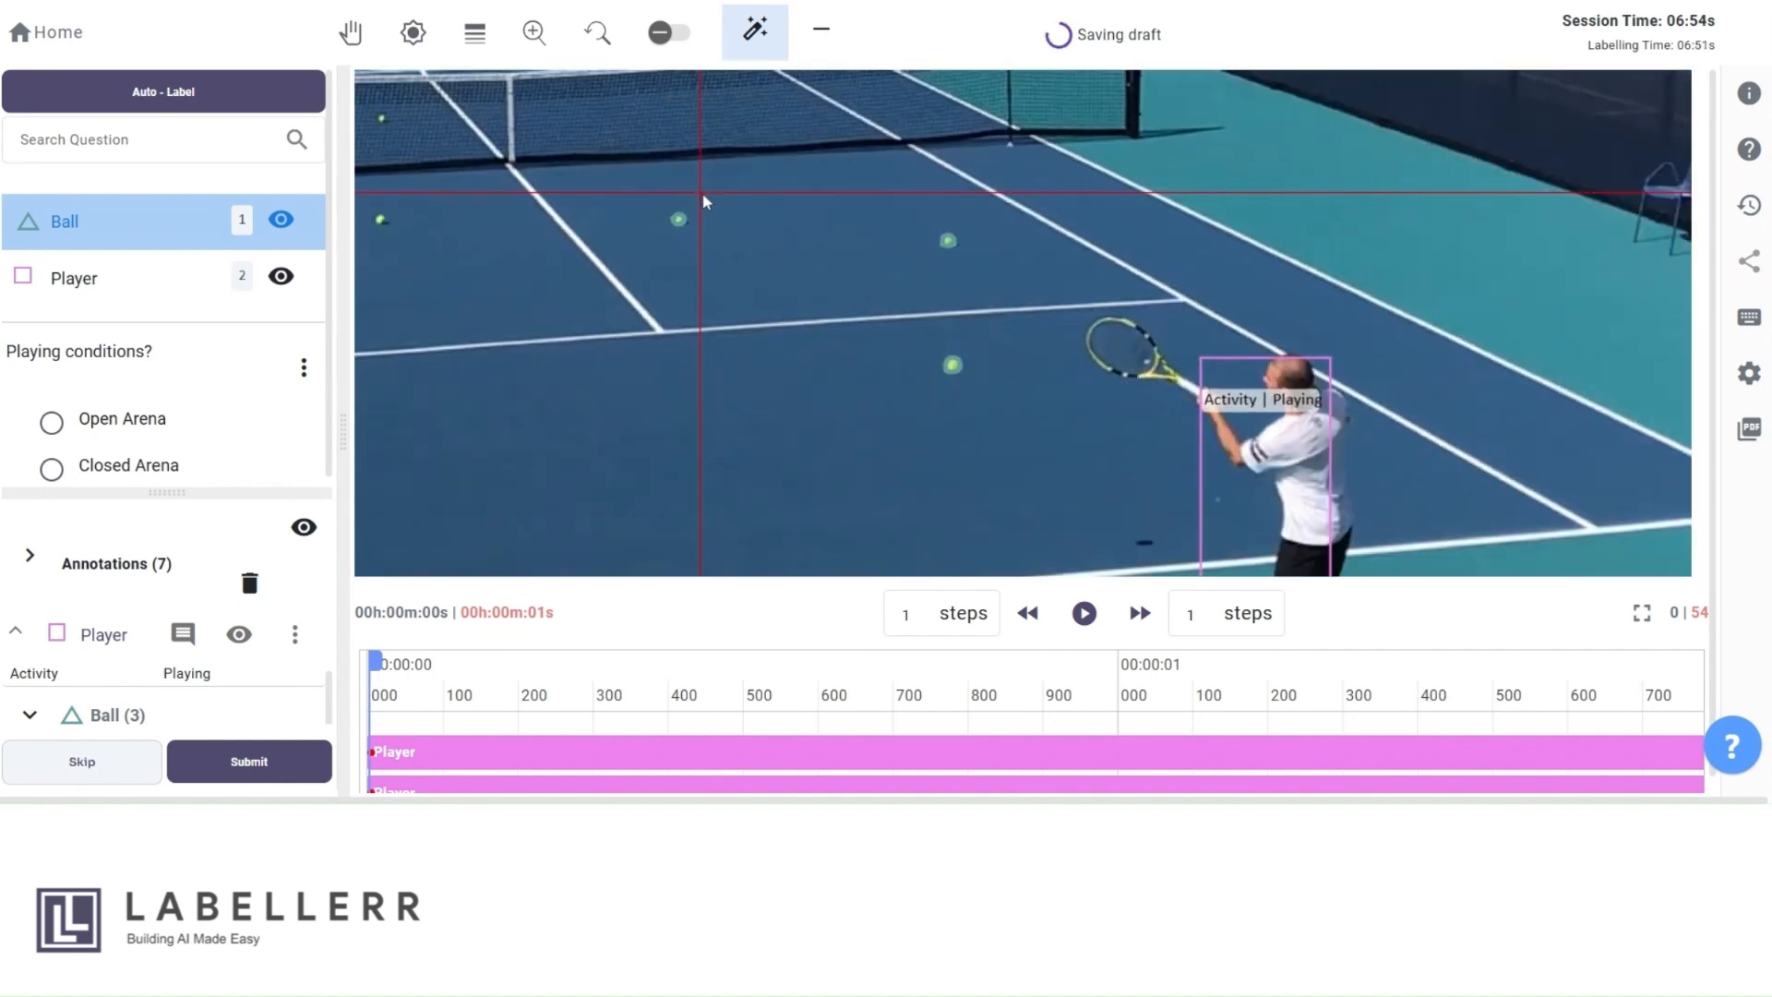
{"action": "left_click", "coordinate": [595, 23]}
{"action": "scroll", "coordinate": [775, 360], "scroll_direction": "up", "scroll_amount": 5}
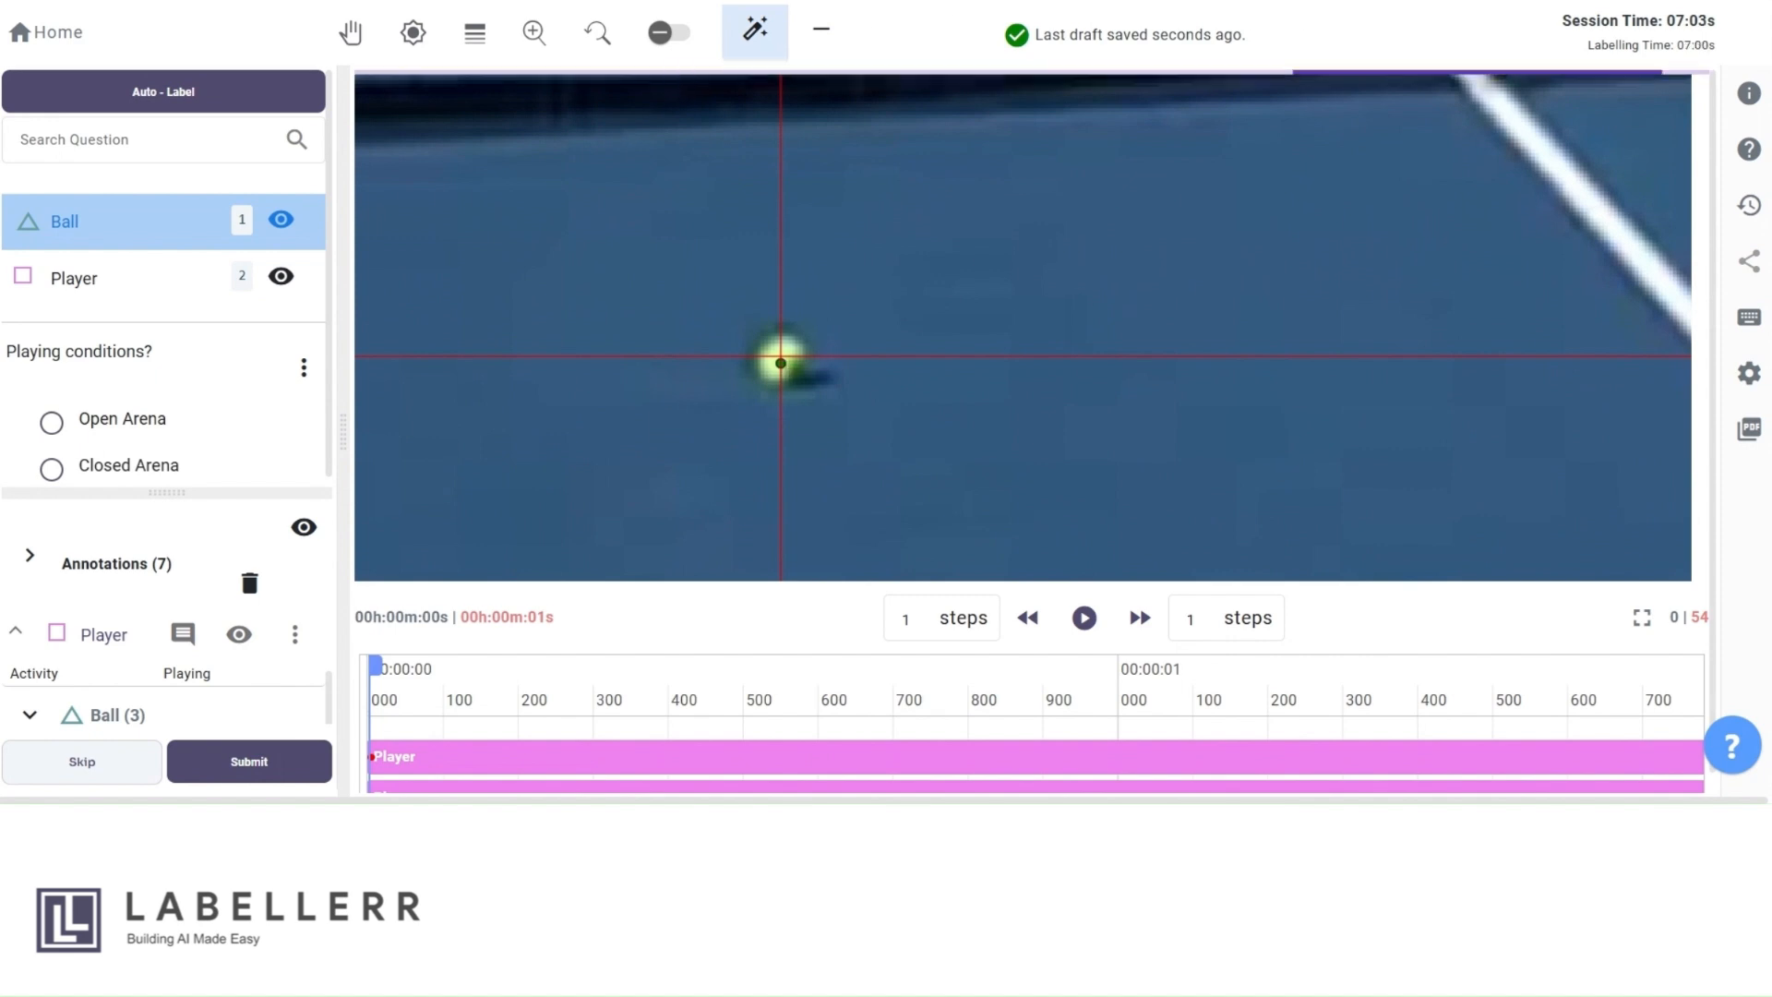
{"action": "left_click", "coordinate": [884, 42]}
- Auto-segment the ball seen against the net, left of the net post, as a Ball polygon, accept the prediction, and reset the image position
{"action": "scroll", "coordinate": [898, 210], "scroll_direction": "down", "scroll_amount": 3}
{"action": "scroll", "coordinate": [900, 217], "scroll_direction": "down", "scroll_amount": 4}
{"action": "scroll", "coordinate": [895, 224], "scroll_direction": "up", "scroll_amount": 6}
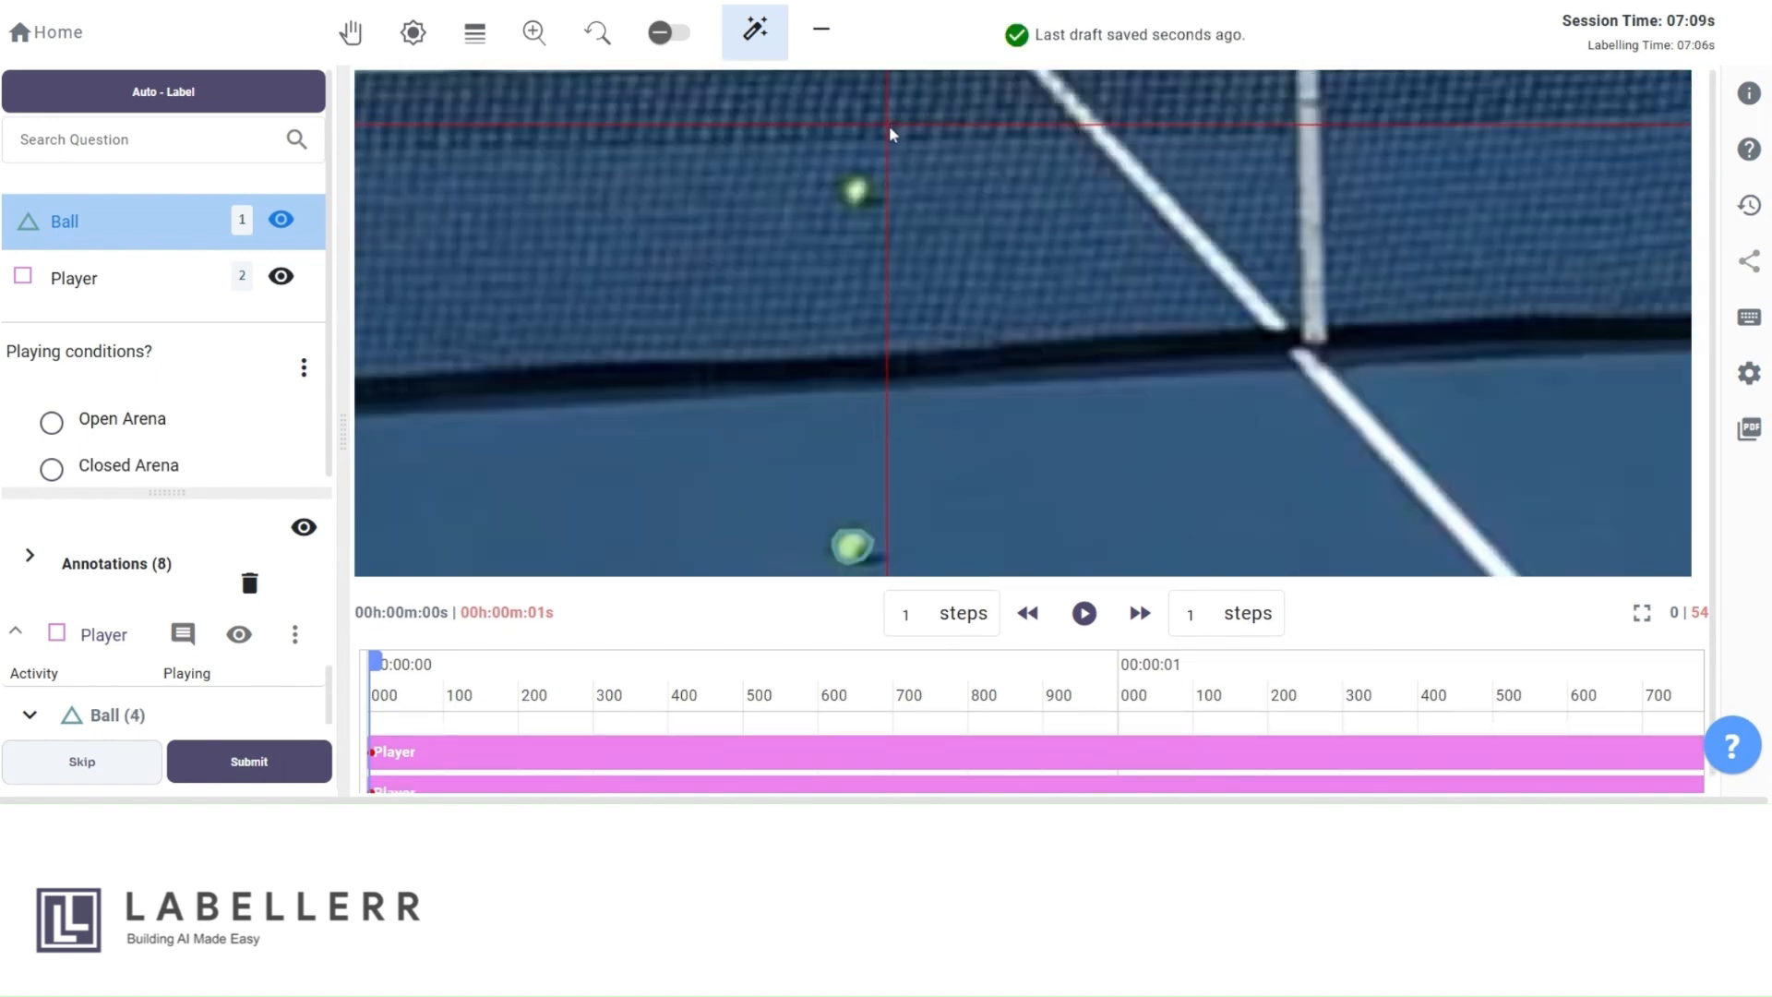
{"action": "left_click", "coordinate": [884, 40]}
{"action": "scroll", "coordinate": [942, 207], "scroll_direction": "down", "scroll_amount": 5}
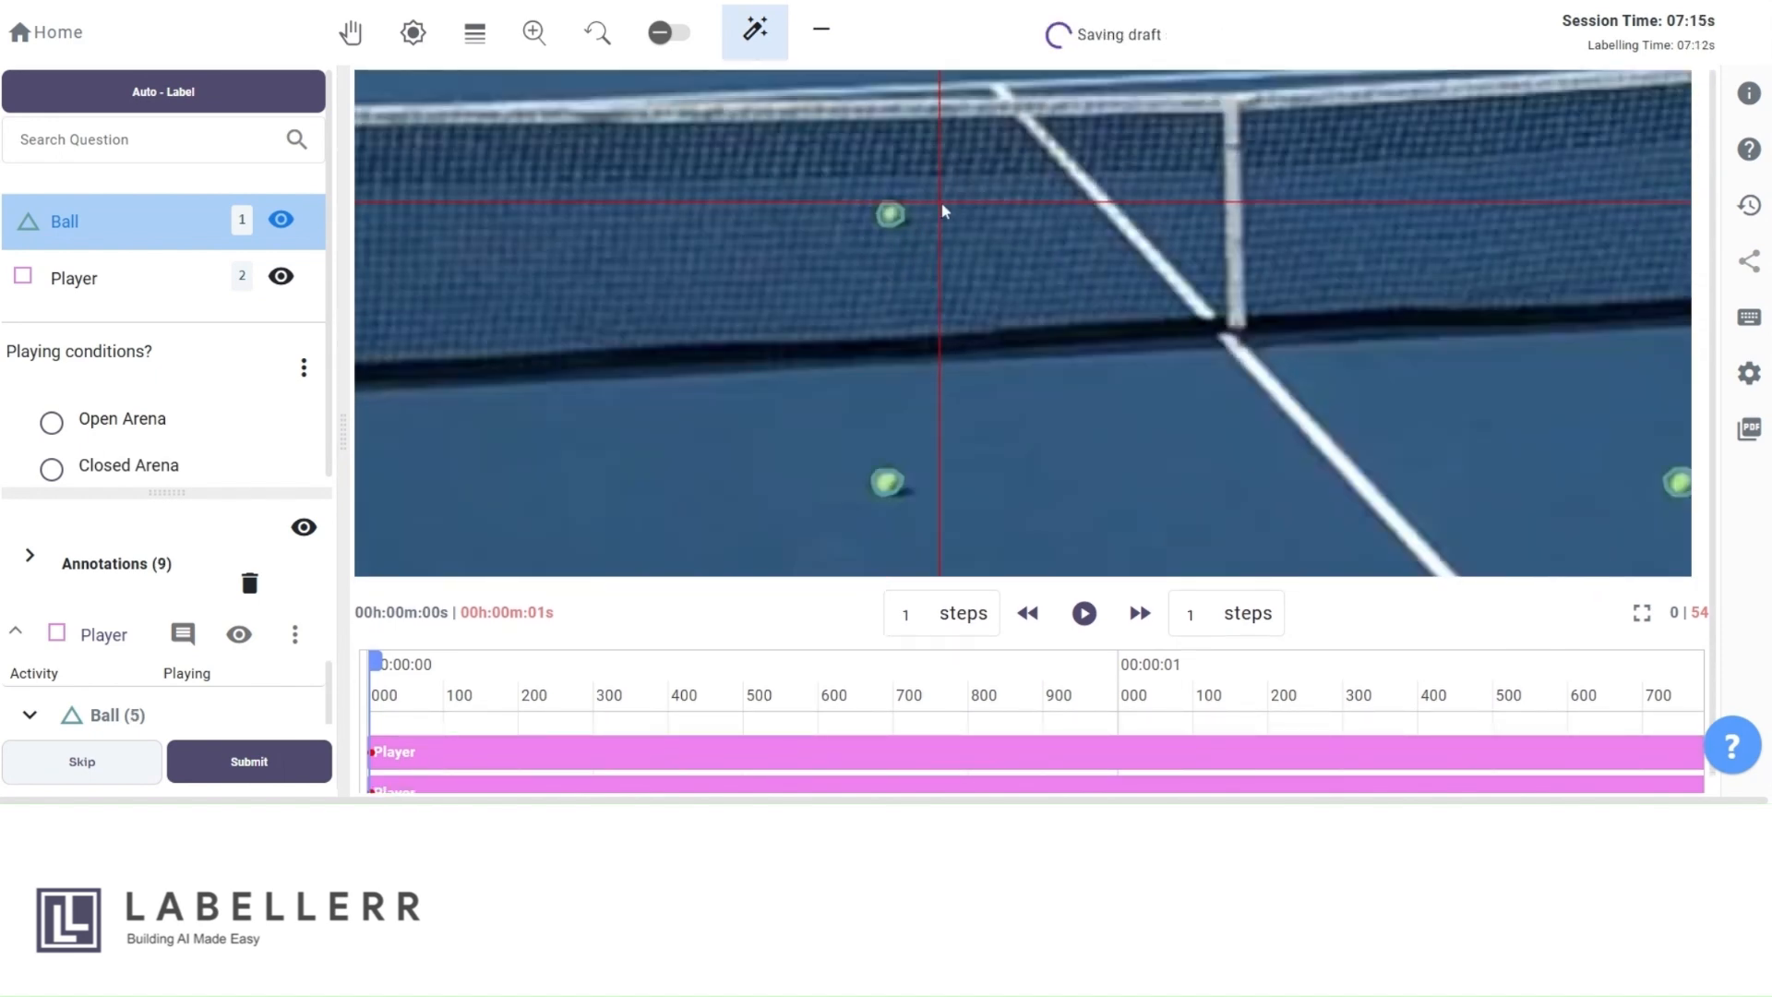
{"action": "left_click", "coordinate": [598, 37]}
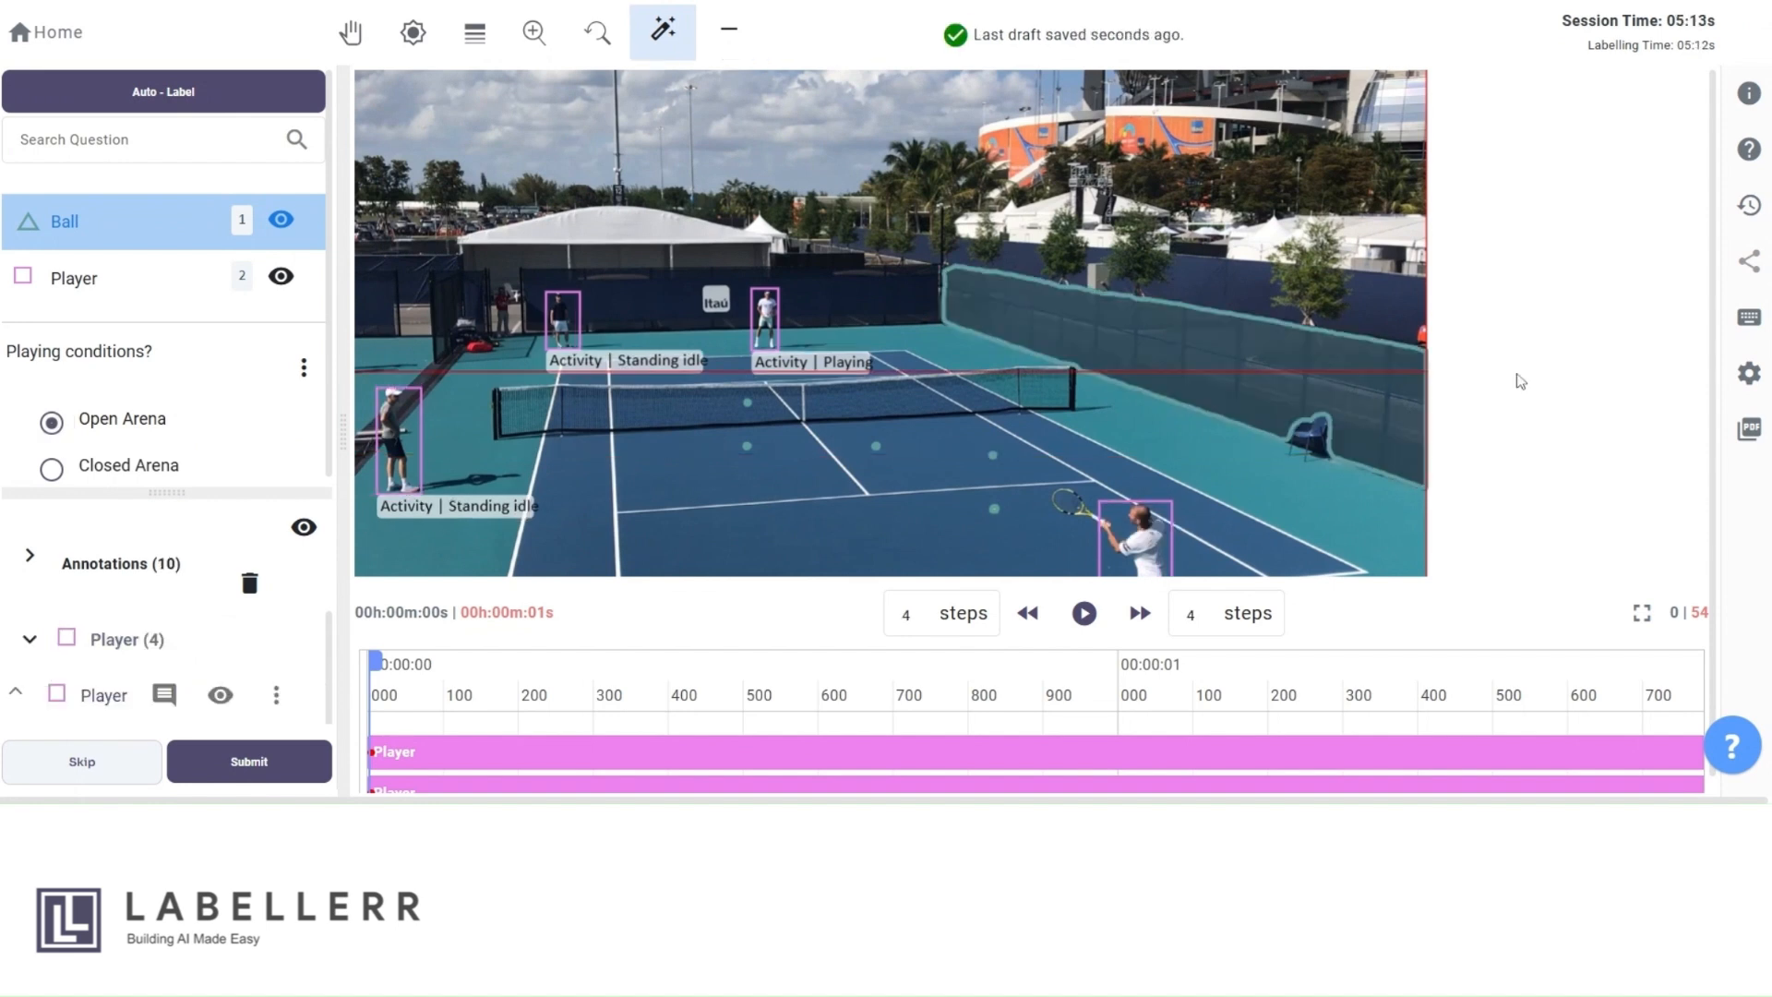
- Switch the active label back and forth between Player and Ball, ending on Ball
{"action": "key", "text": "2"}
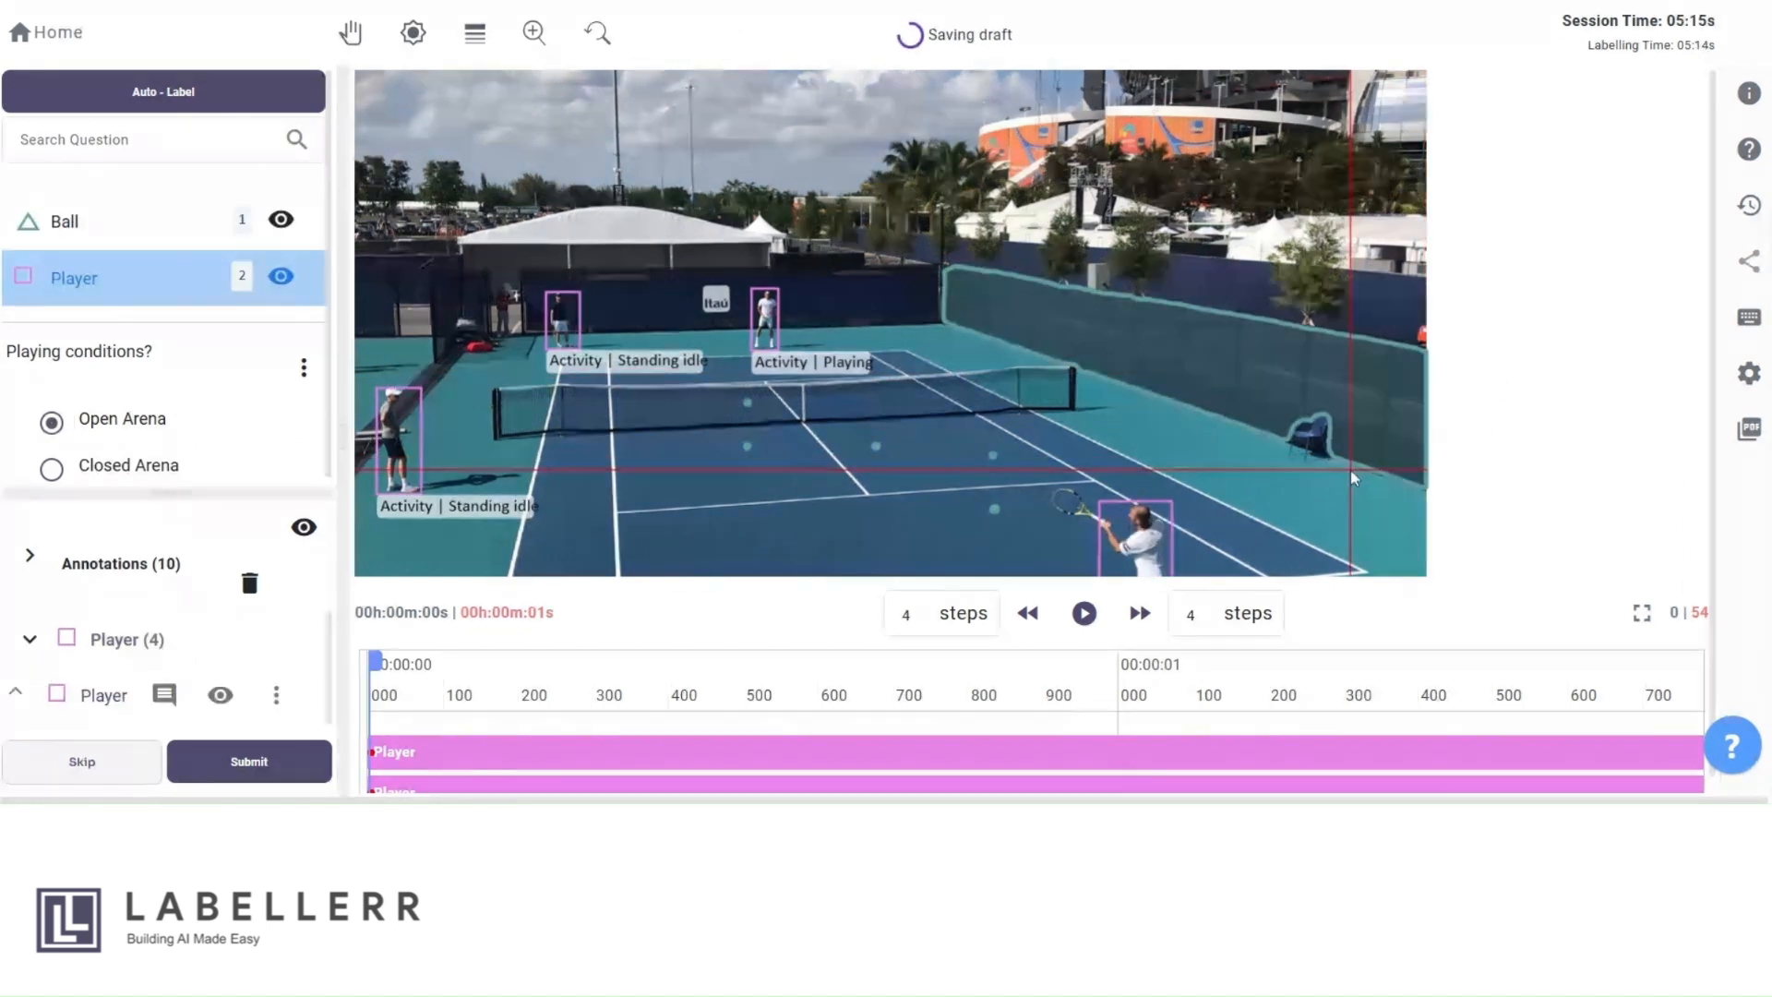
{"action": "key", "text": "1"}
{"action": "key", "text": "2"}
{"action": "key", "text": "1"}
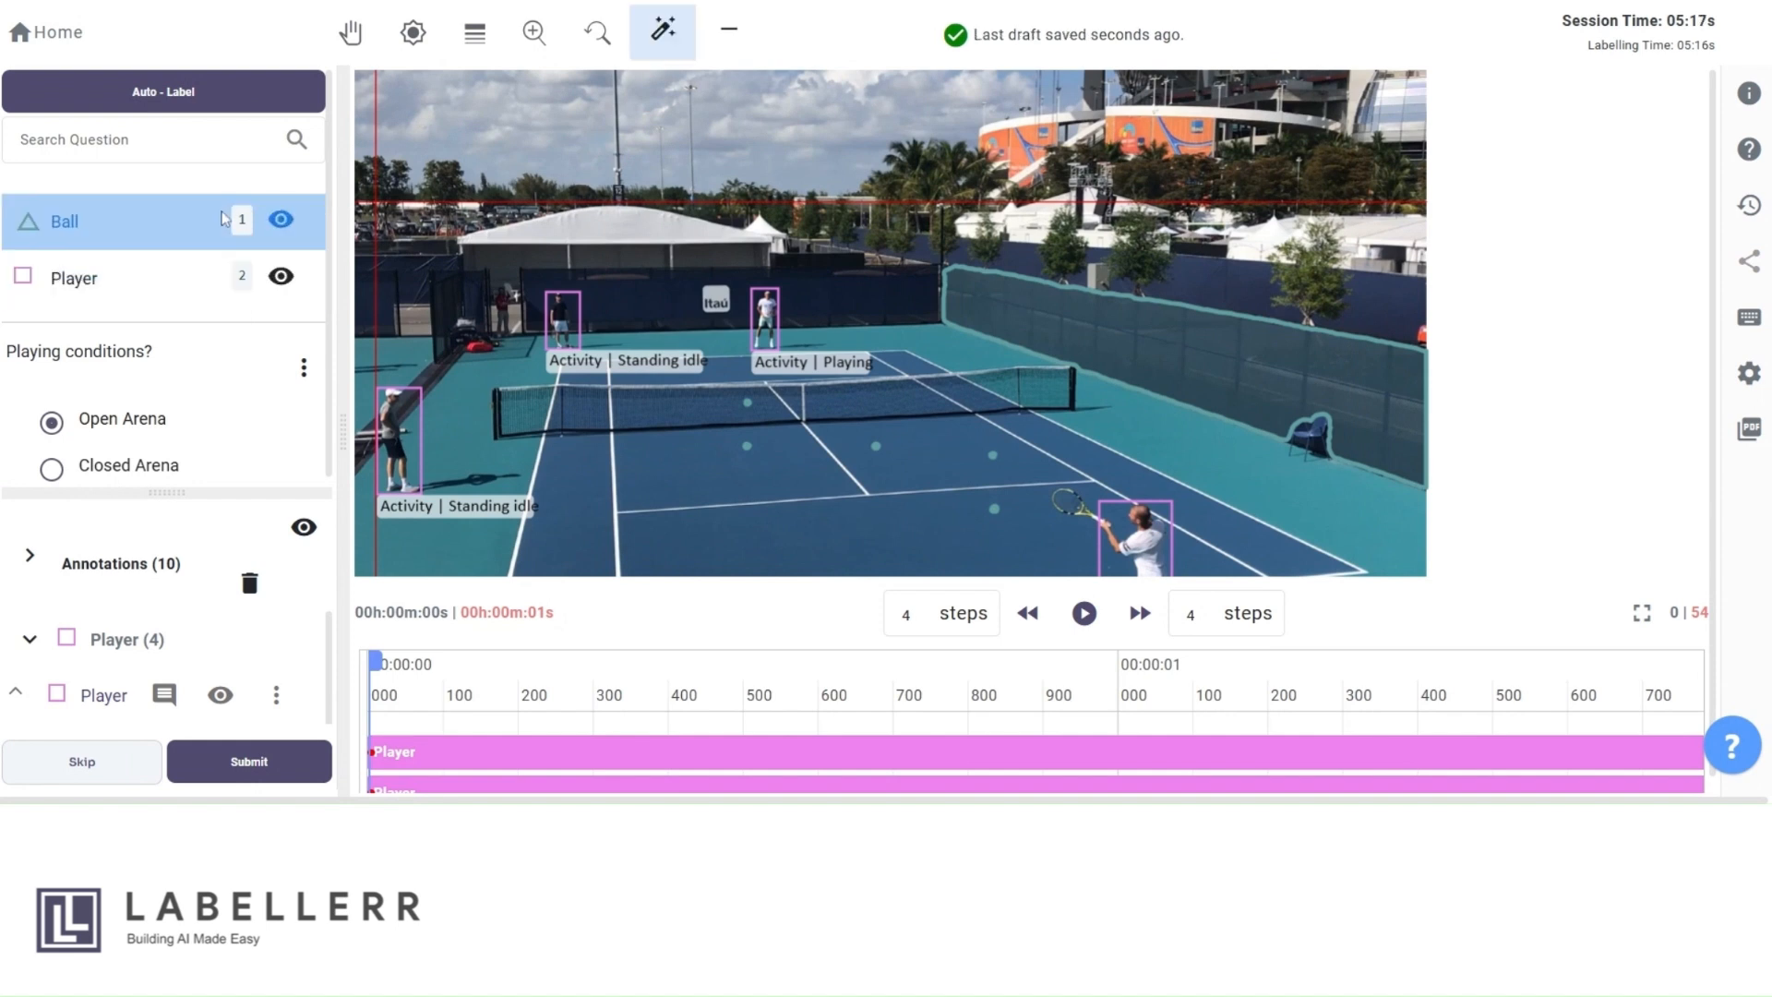
{"action": "key", "text": "2"}
{"action": "key", "text": "1"}
{"action": "key", "text": "2"}
{"action": "key", "text": "1"}
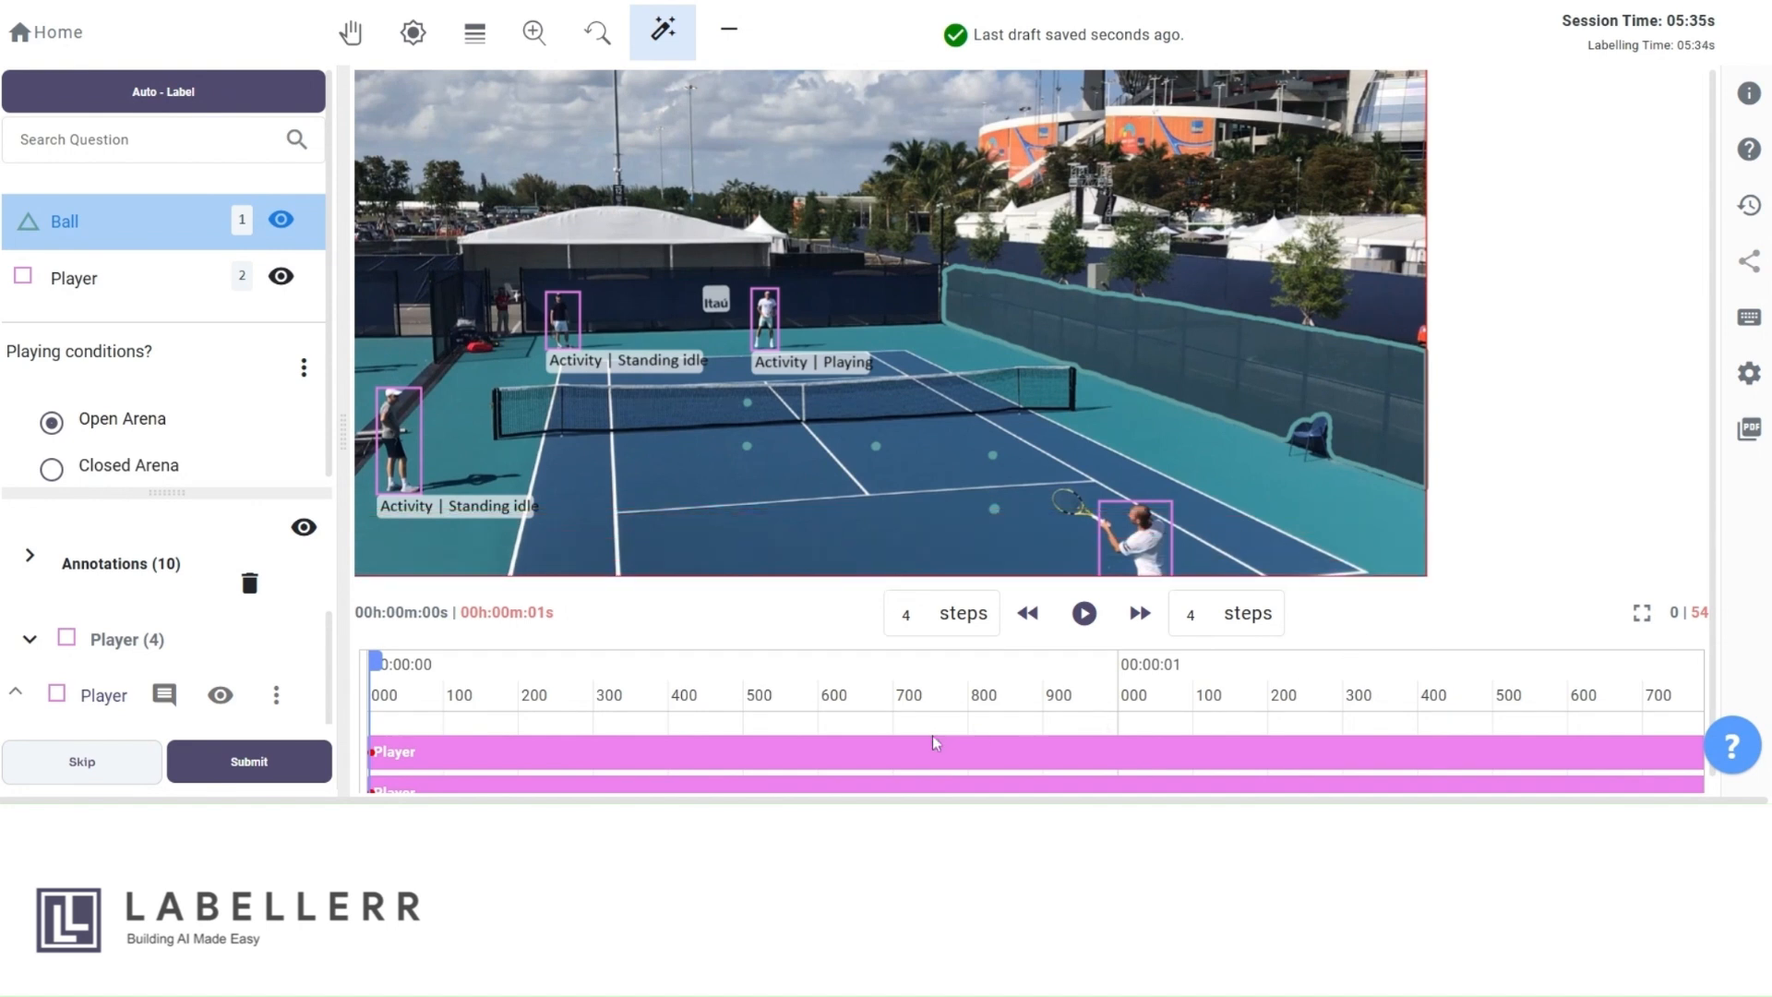
- Run SAM2 tracking from frame 0 on the first Player annotation in the timeline
{"action": "left_click", "coordinate": [890, 749]}
{"action": "right_click", "coordinate": [885, 754]}
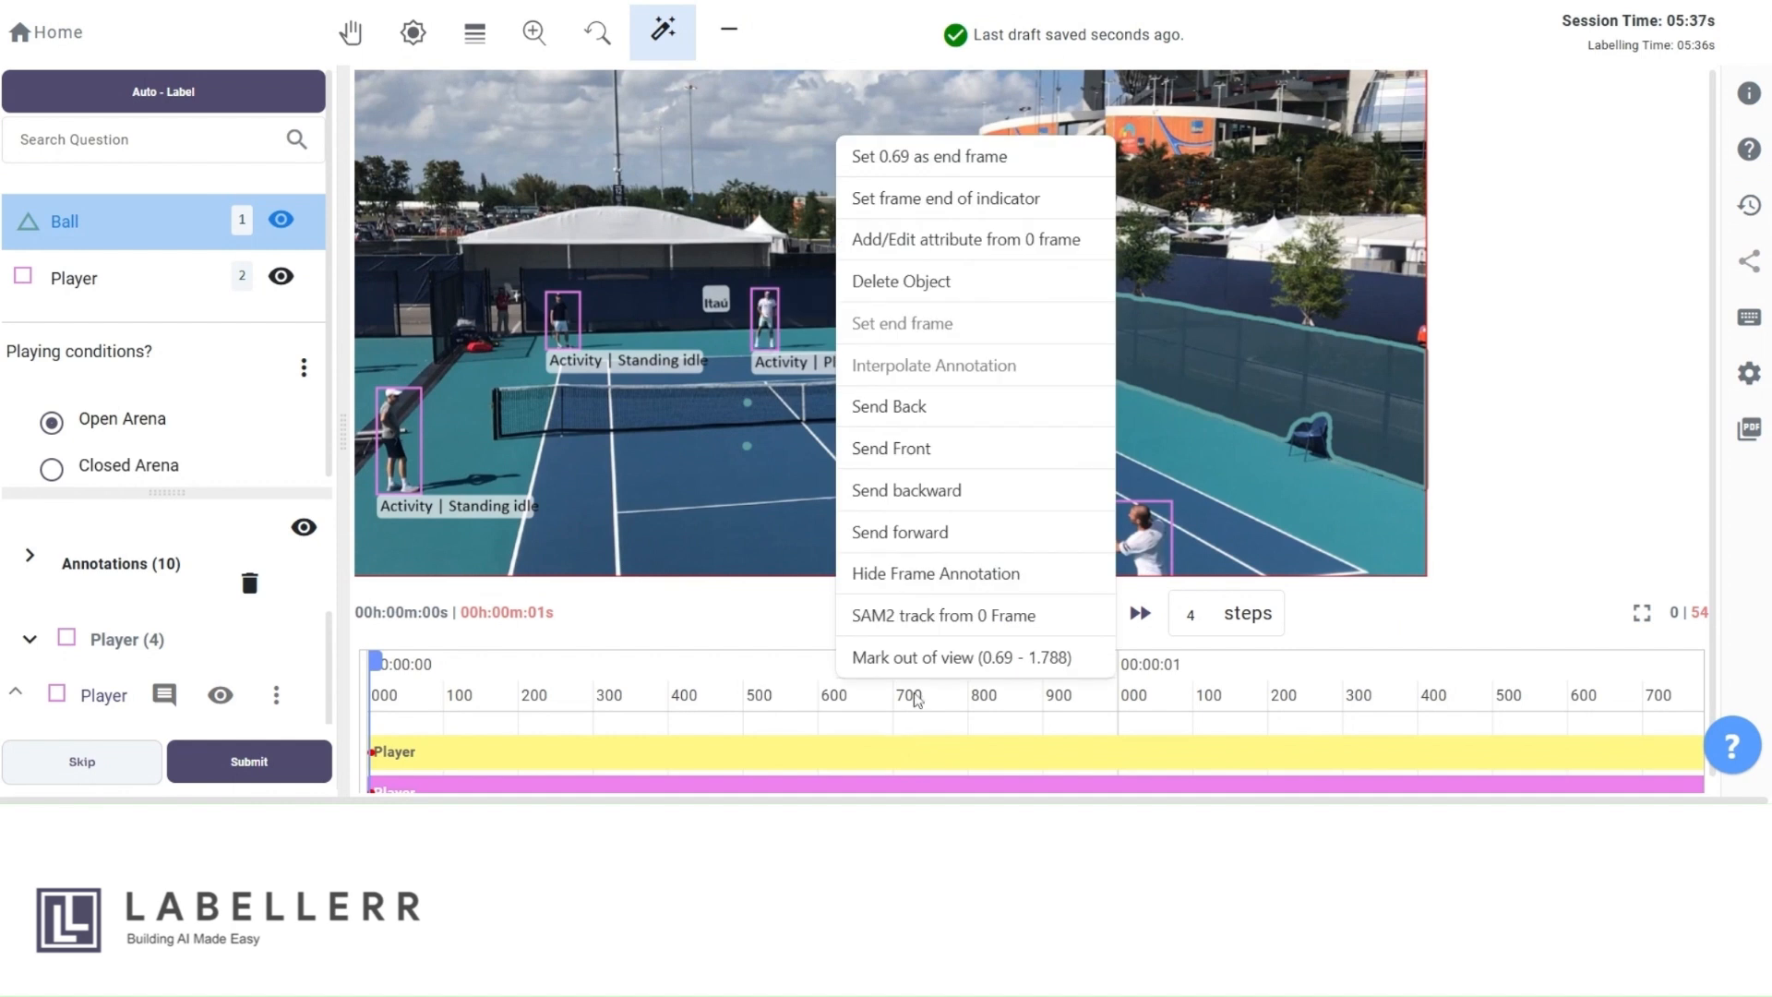
{"action": "left_click", "coordinate": [936, 619]}
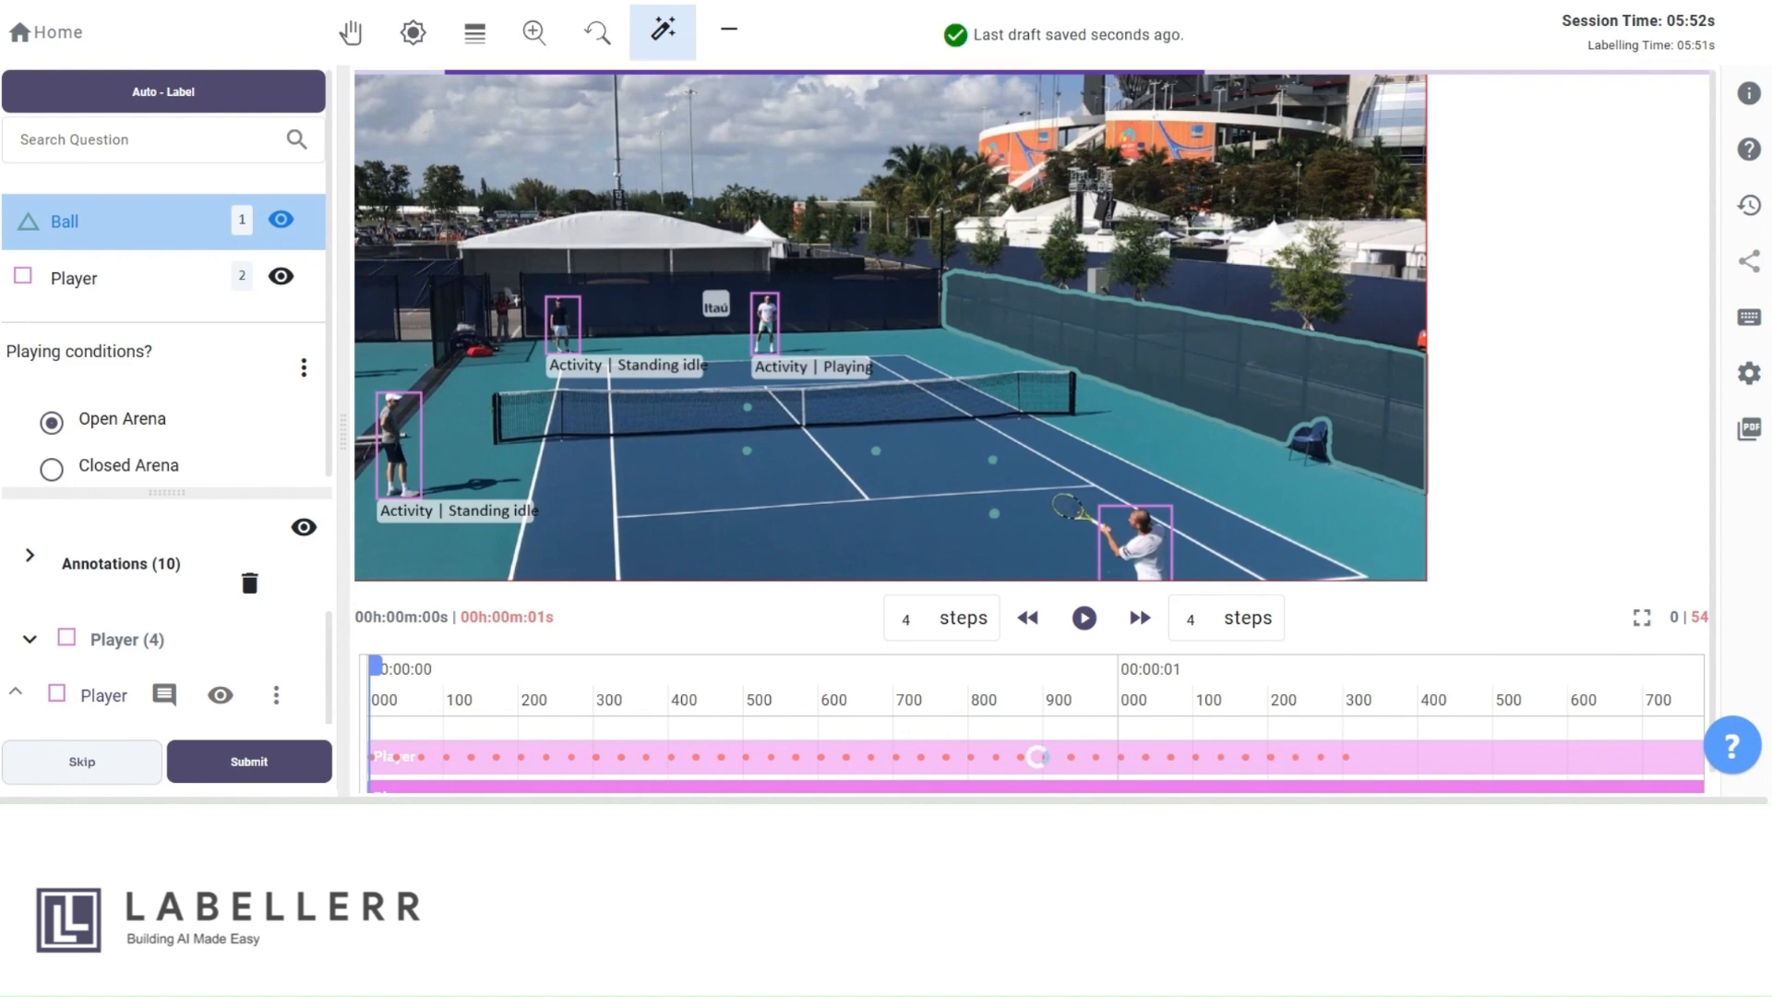
- Run SAM2 tracking from frame 0 on the two Standing idle players, one behind the net and one at the near left
{"action": "left_click", "coordinate": [935, 778]}
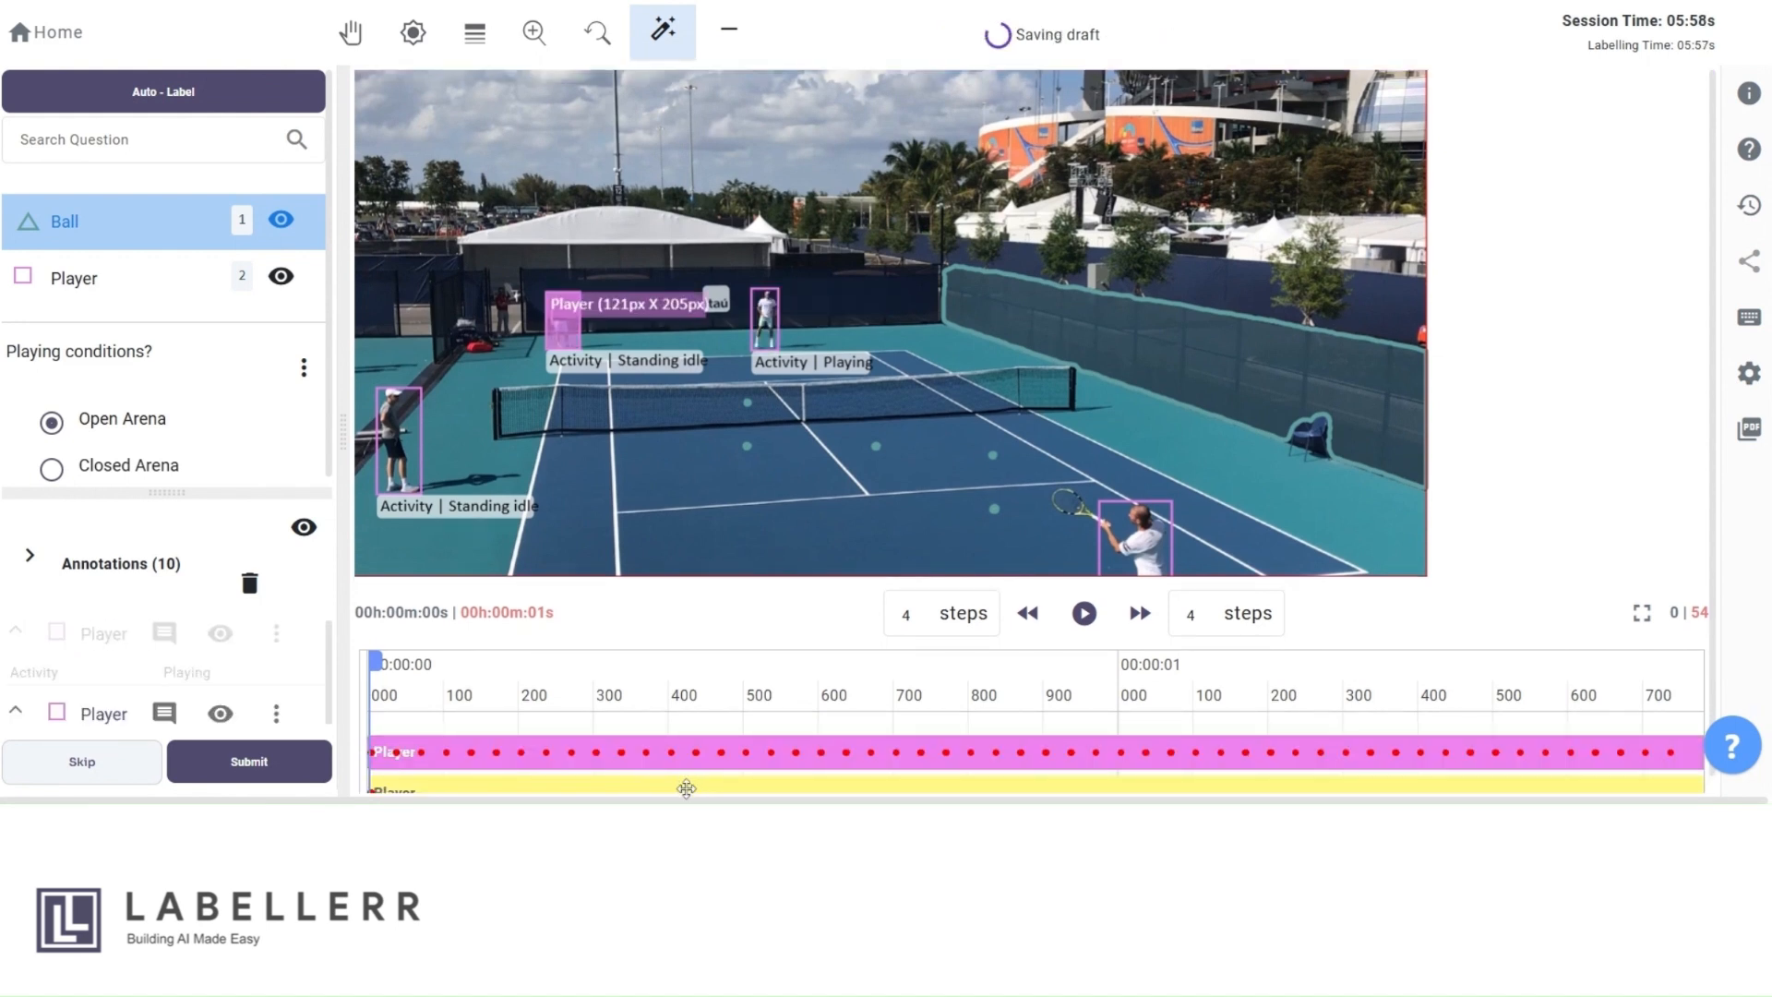
{"action": "right_click", "coordinate": [691, 787]}
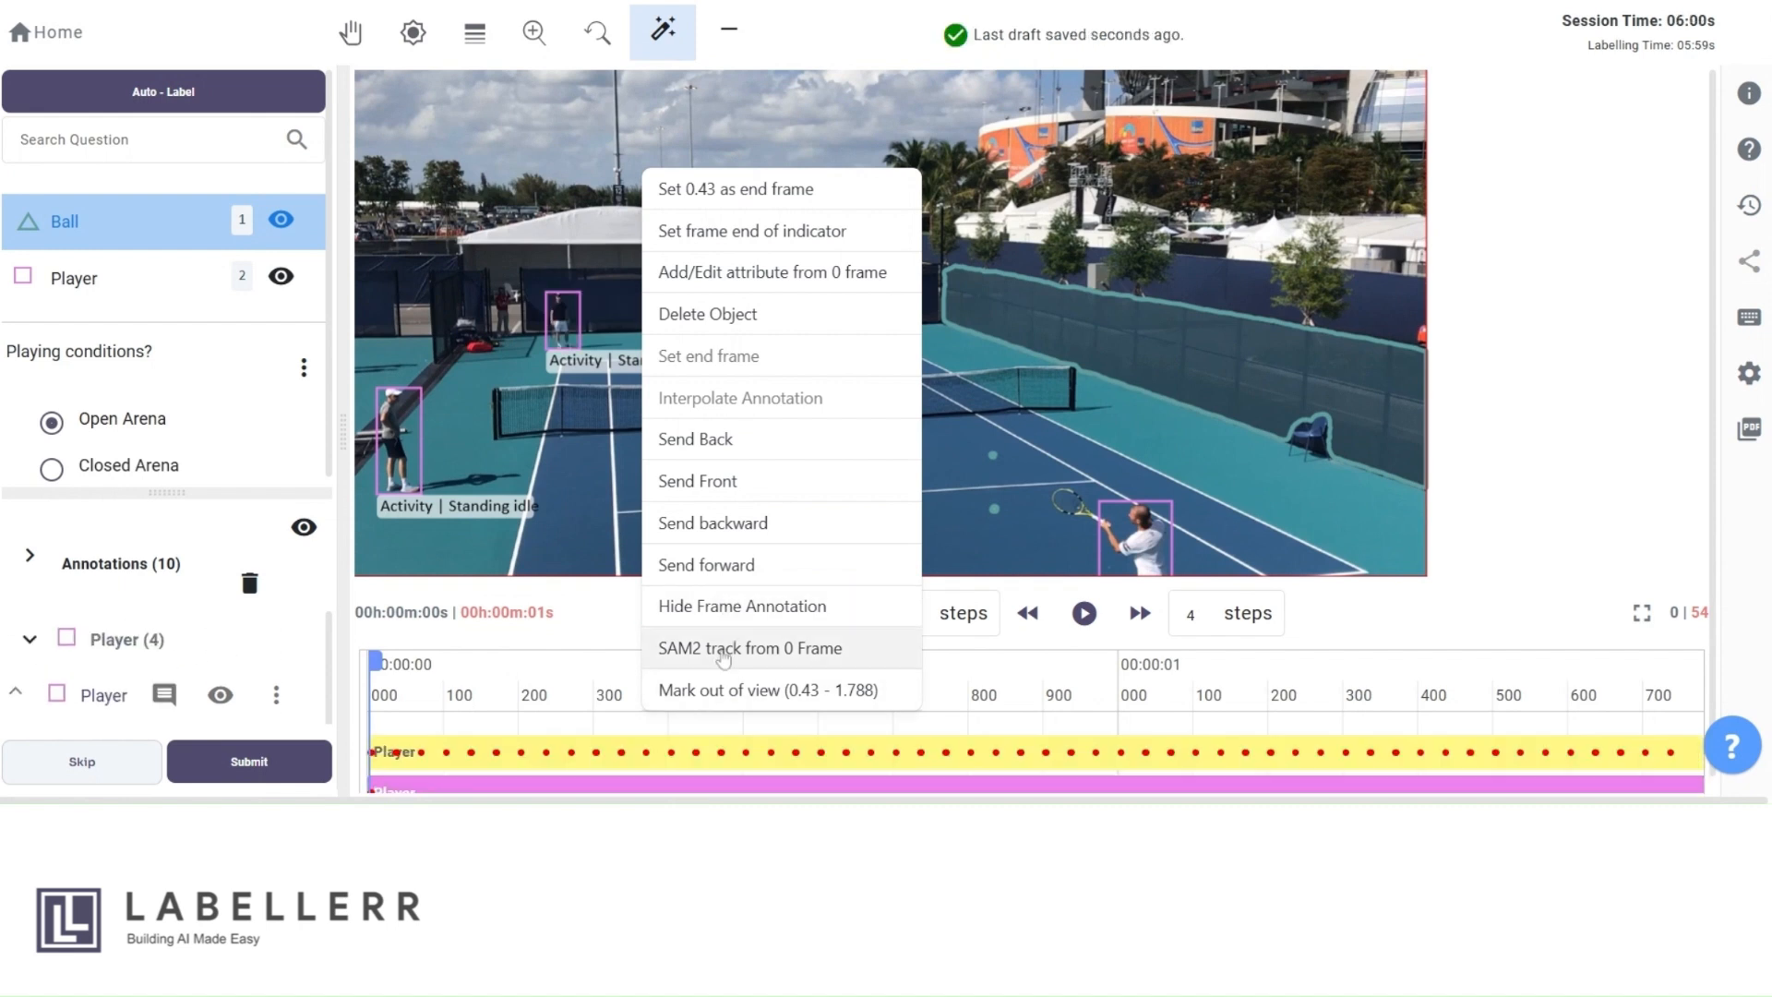
{"action": "left_click", "coordinate": [727, 644]}
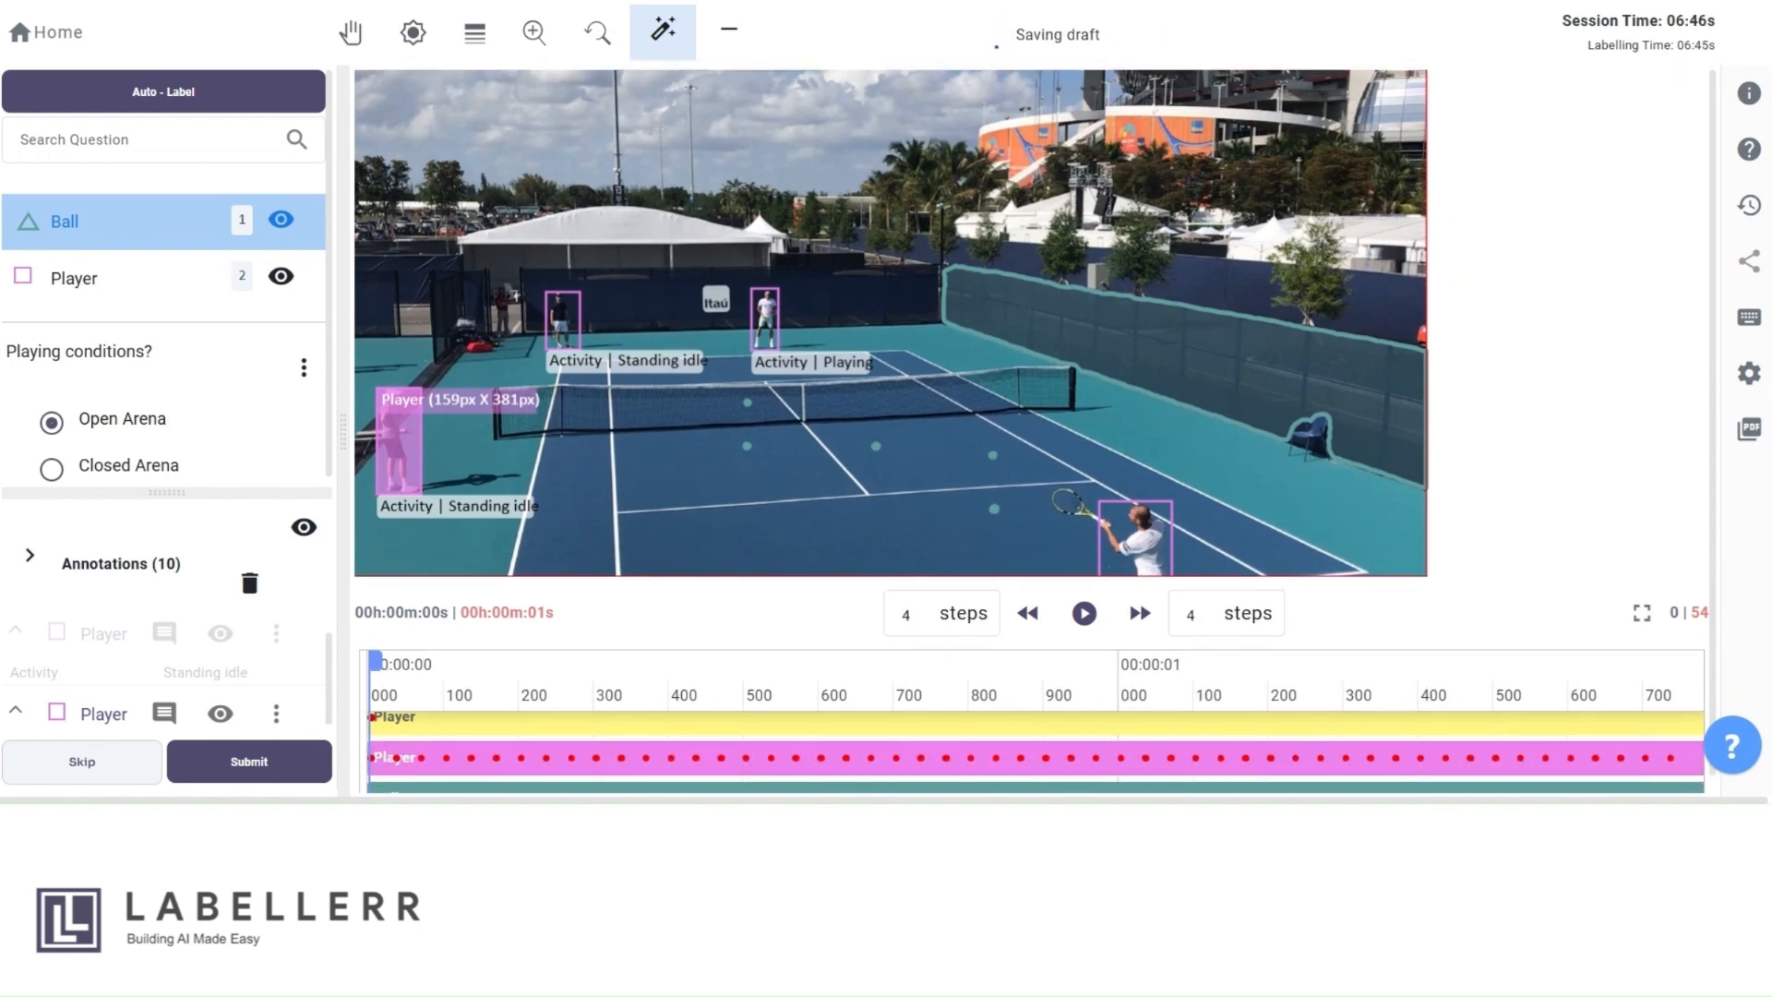
{"action": "right_click", "coordinate": [781, 728]}
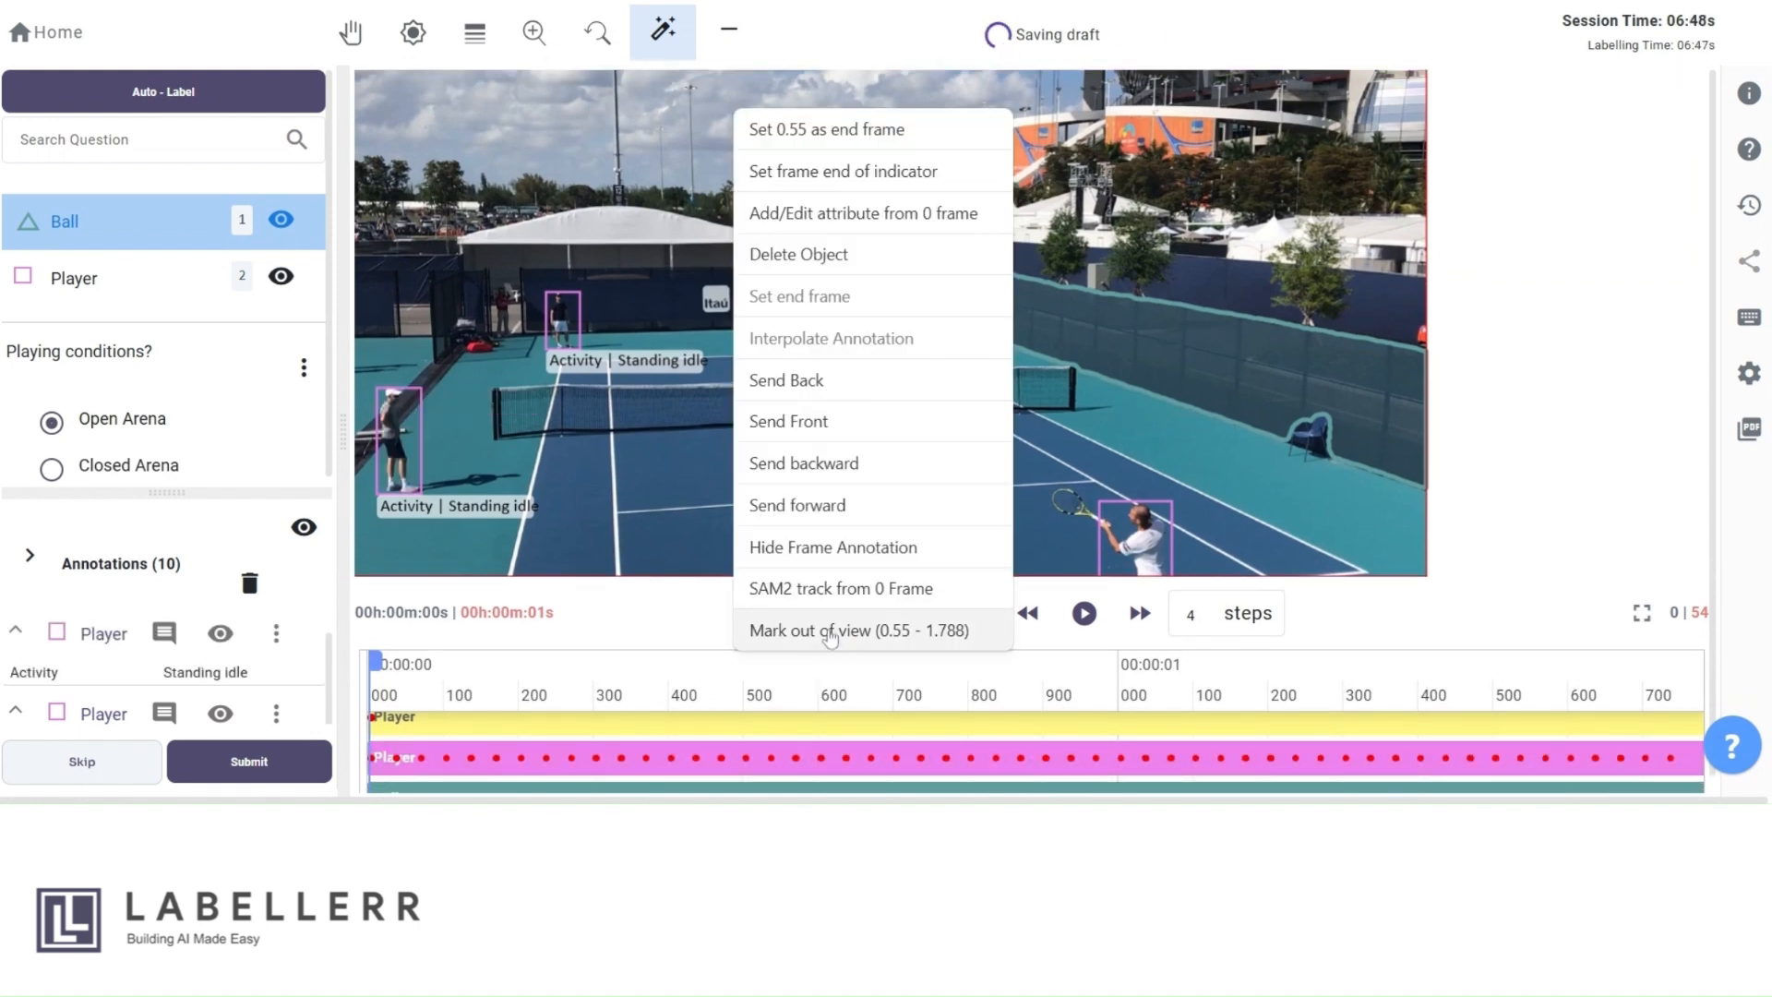
{"action": "left_click", "coordinate": [841, 587]}
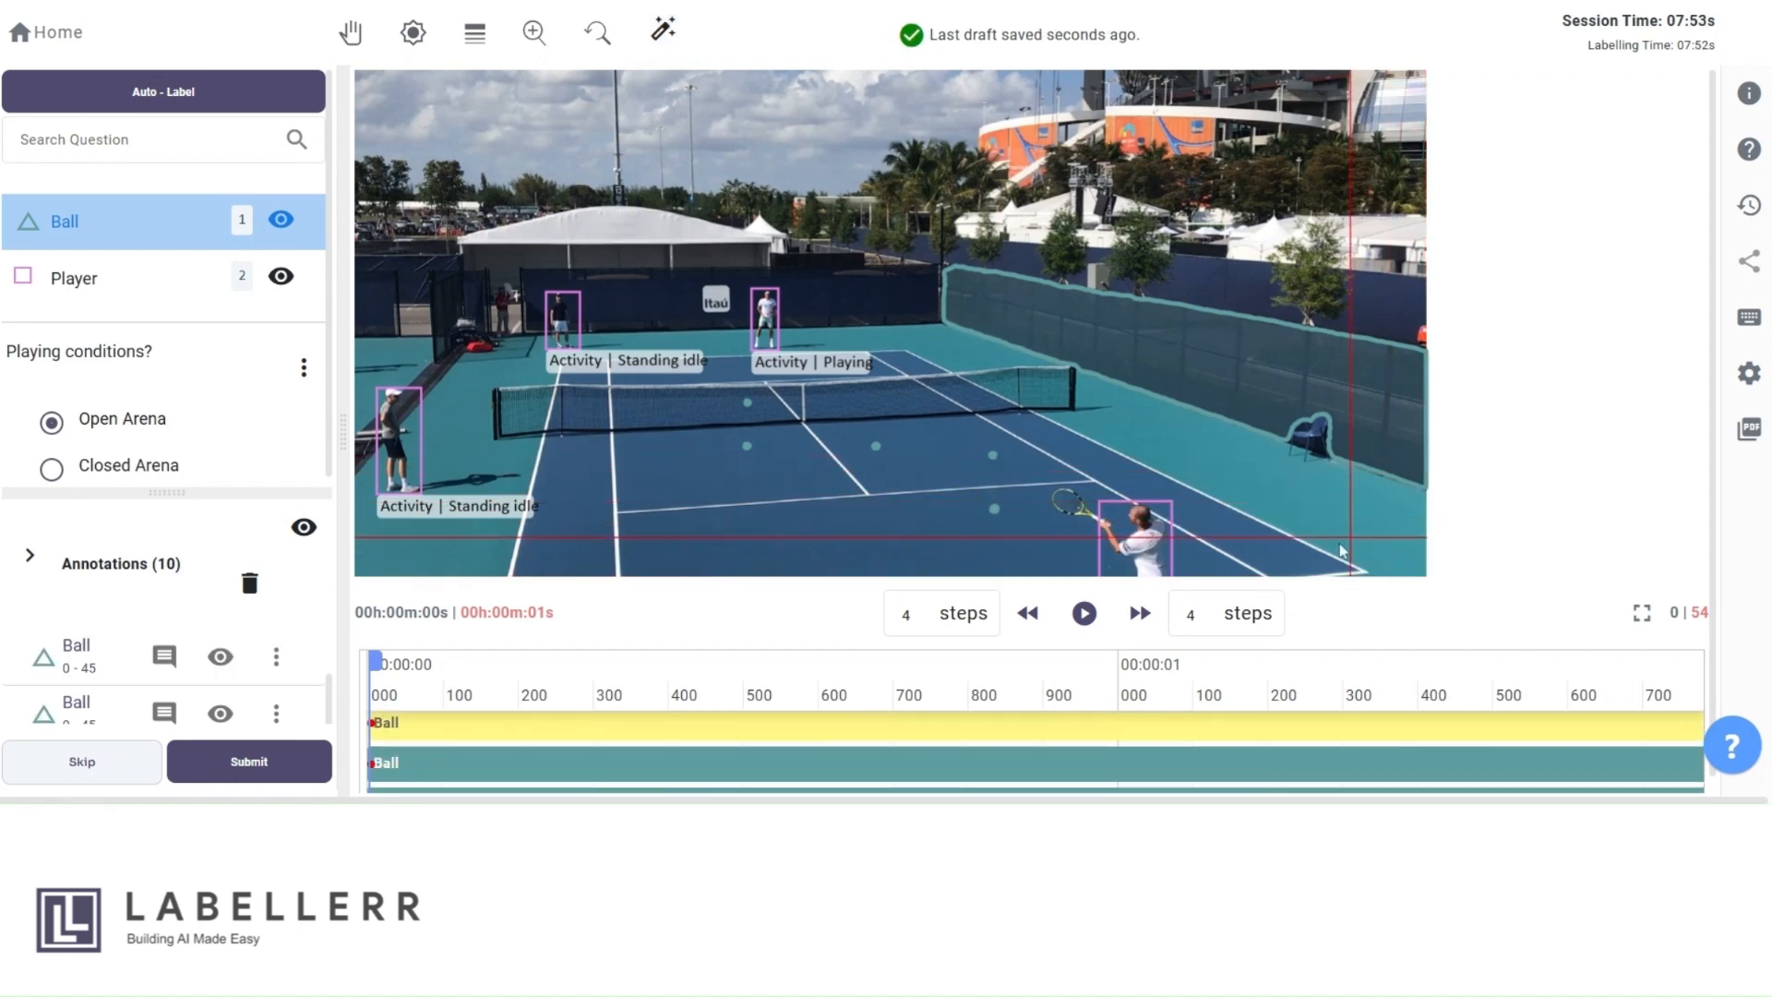
- Advance through the video in 4-frame steps and examine how the tracked Player boxes follow each player
{"action": "left_click", "coordinate": [1141, 613]}
{"action": "left_click", "coordinate": [1141, 613]}
{"action": "left_click", "coordinate": [1141, 613]}
{"action": "left_click", "coordinate": [1140, 613]}
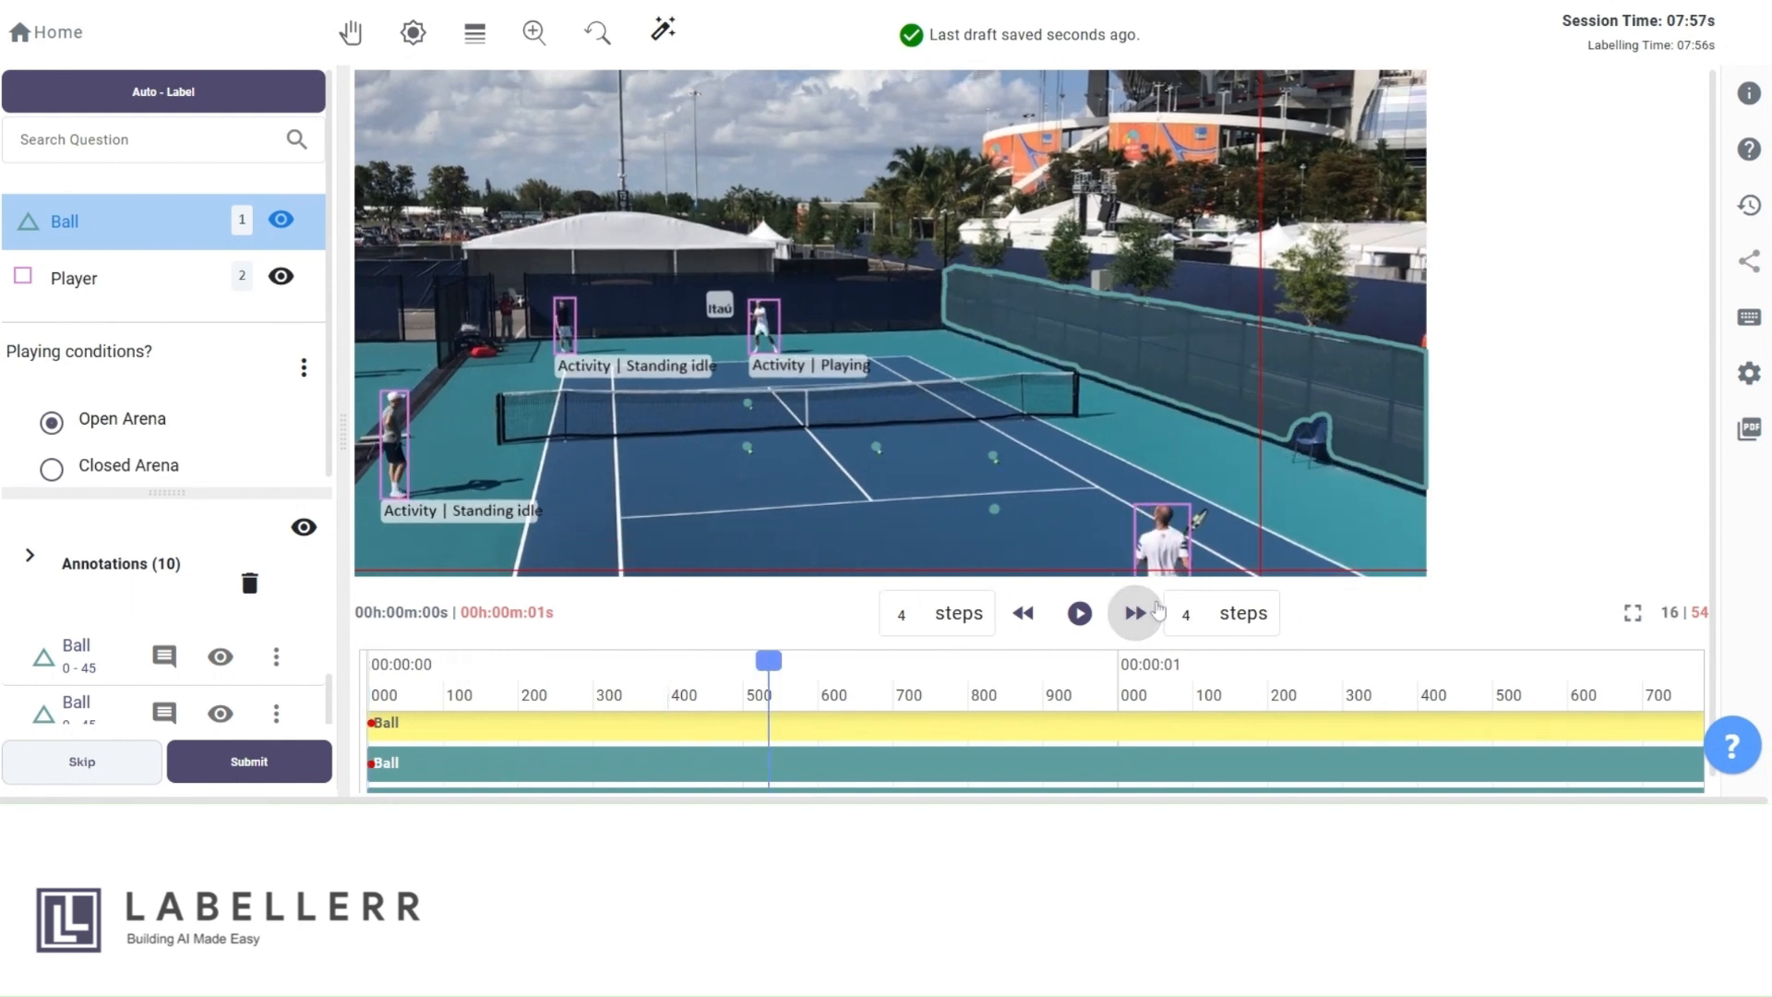
{"action": "left_click", "coordinate": [1158, 608]}
{"action": "left_click", "coordinate": [1159, 608]}
{"action": "left_click", "coordinate": [1158, 608]}
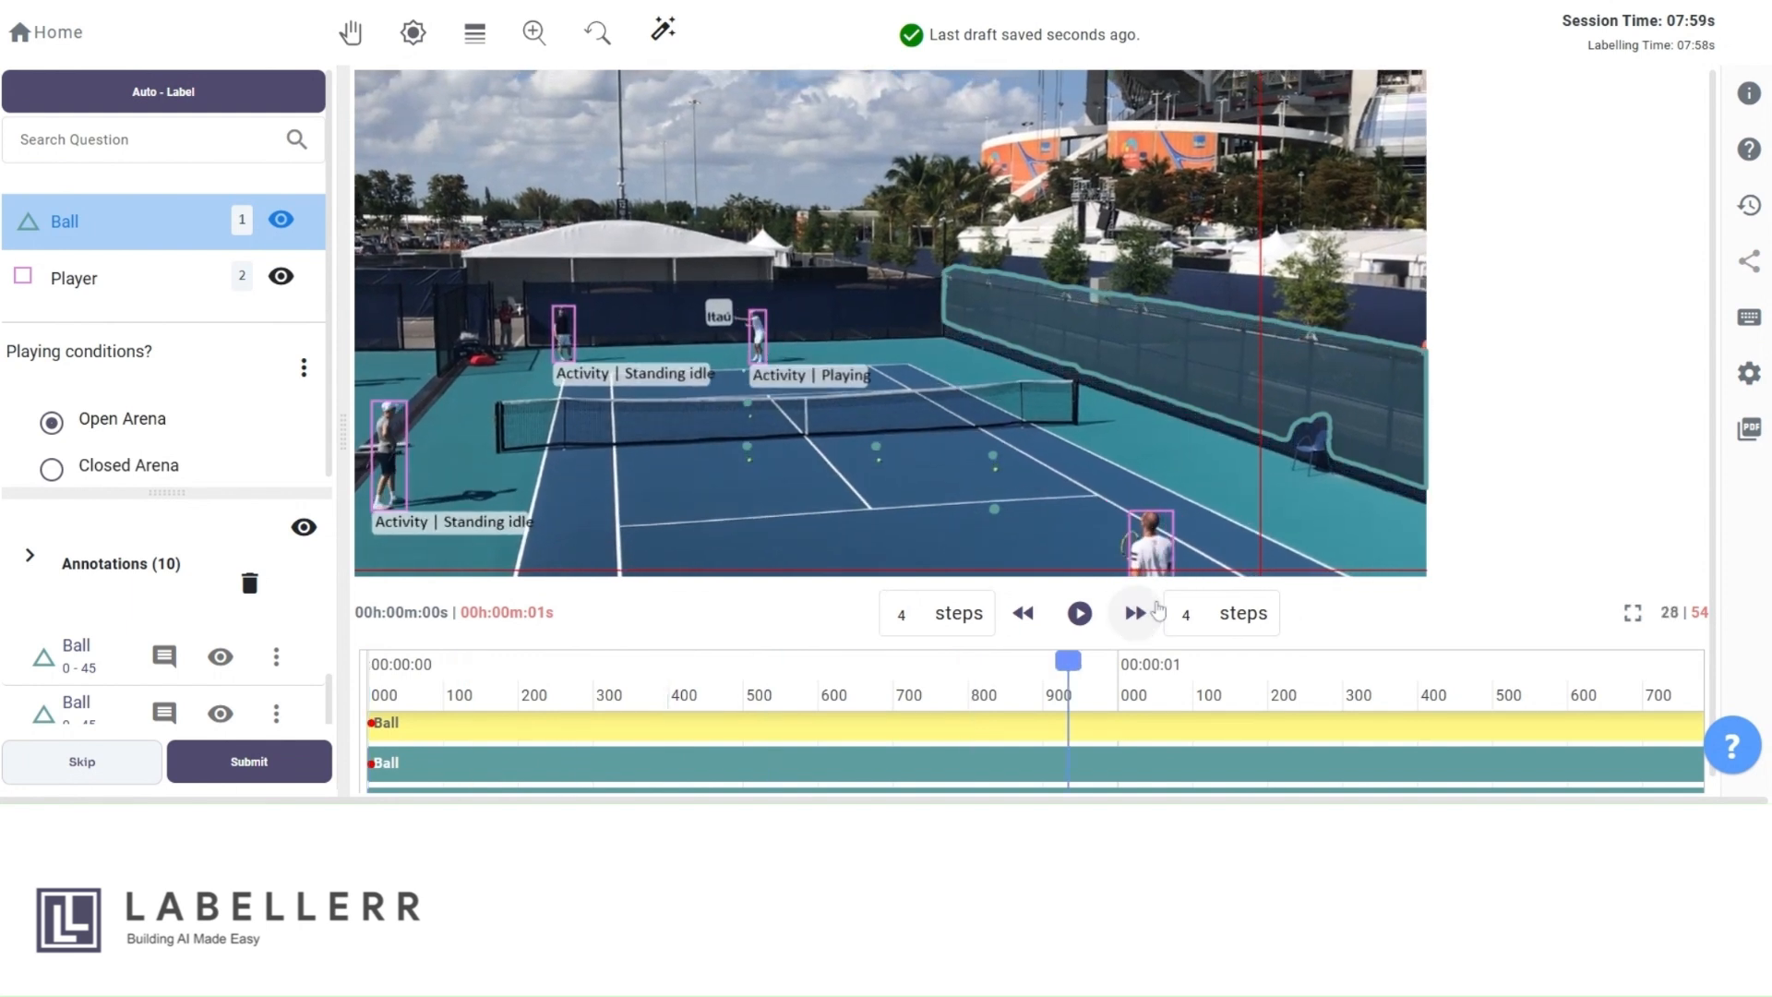
{"action": "left_click", "coordinate": [1158, 608]}
{"action": "left_click", "coordinate": [1158, 608]}
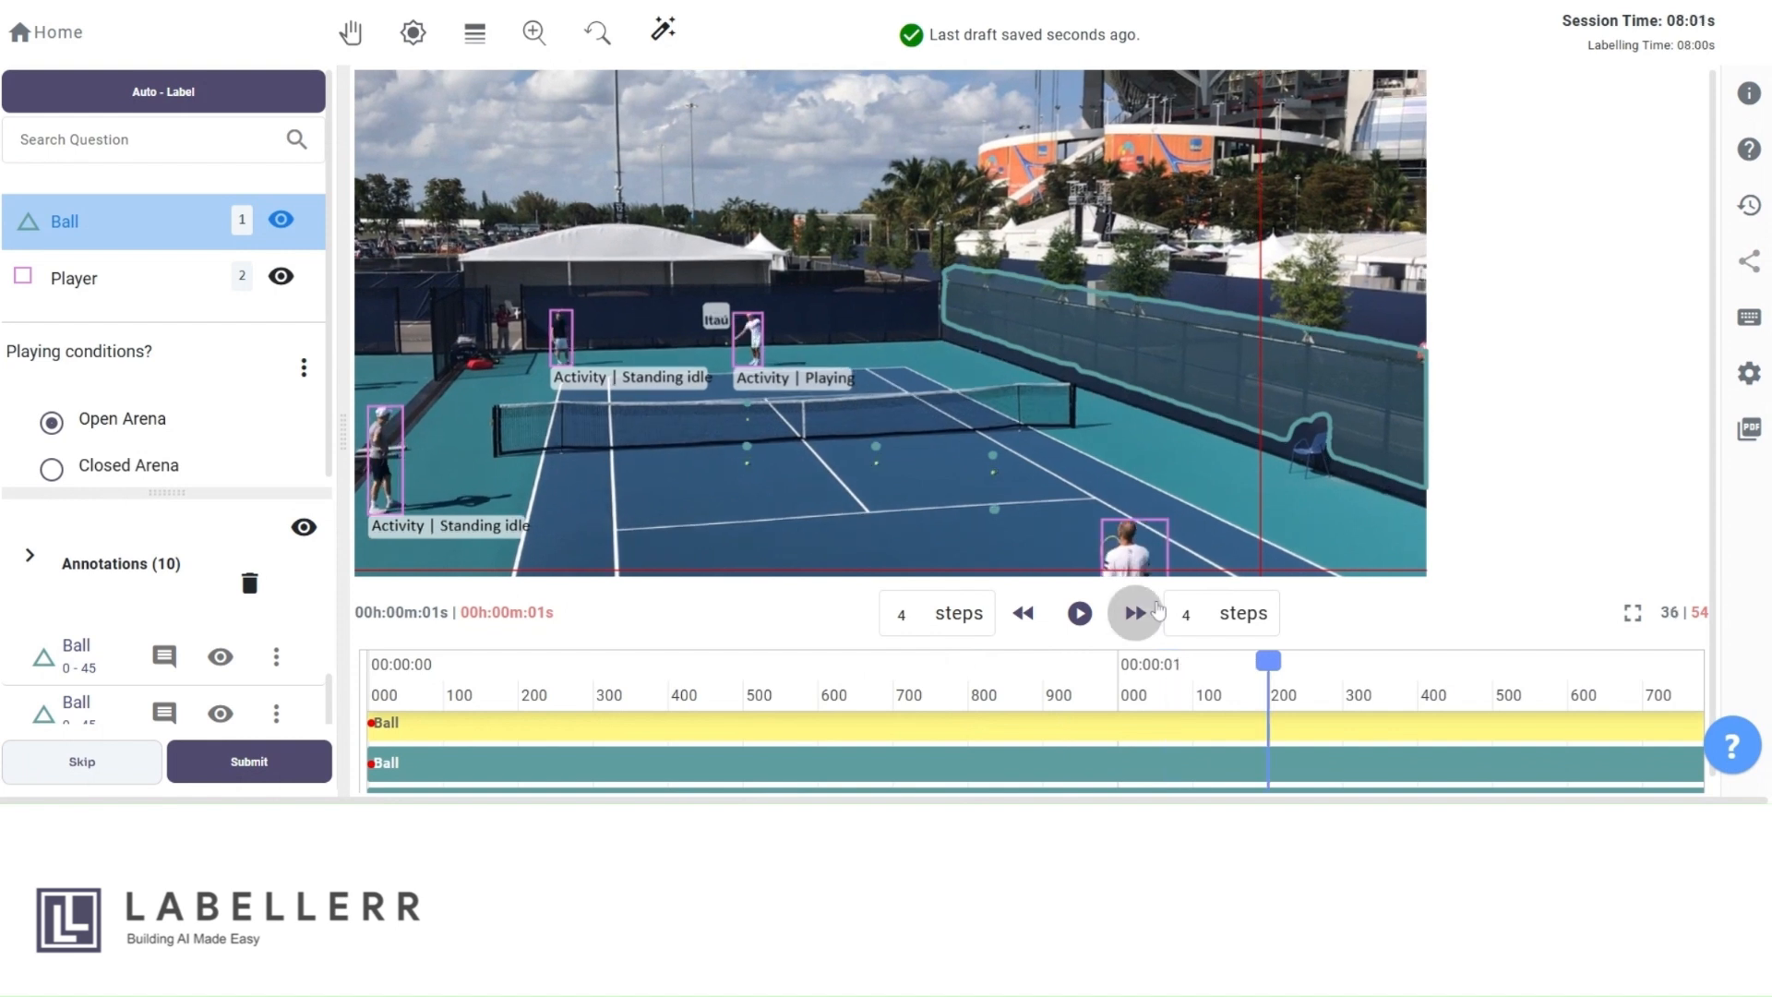
{"action": "left_click", "coordinate": [1158, 608]}
{"action": "left_click", "coordinate": [1159, 608]}
{"action": "left_click", "coordinate": [1158, 608]}
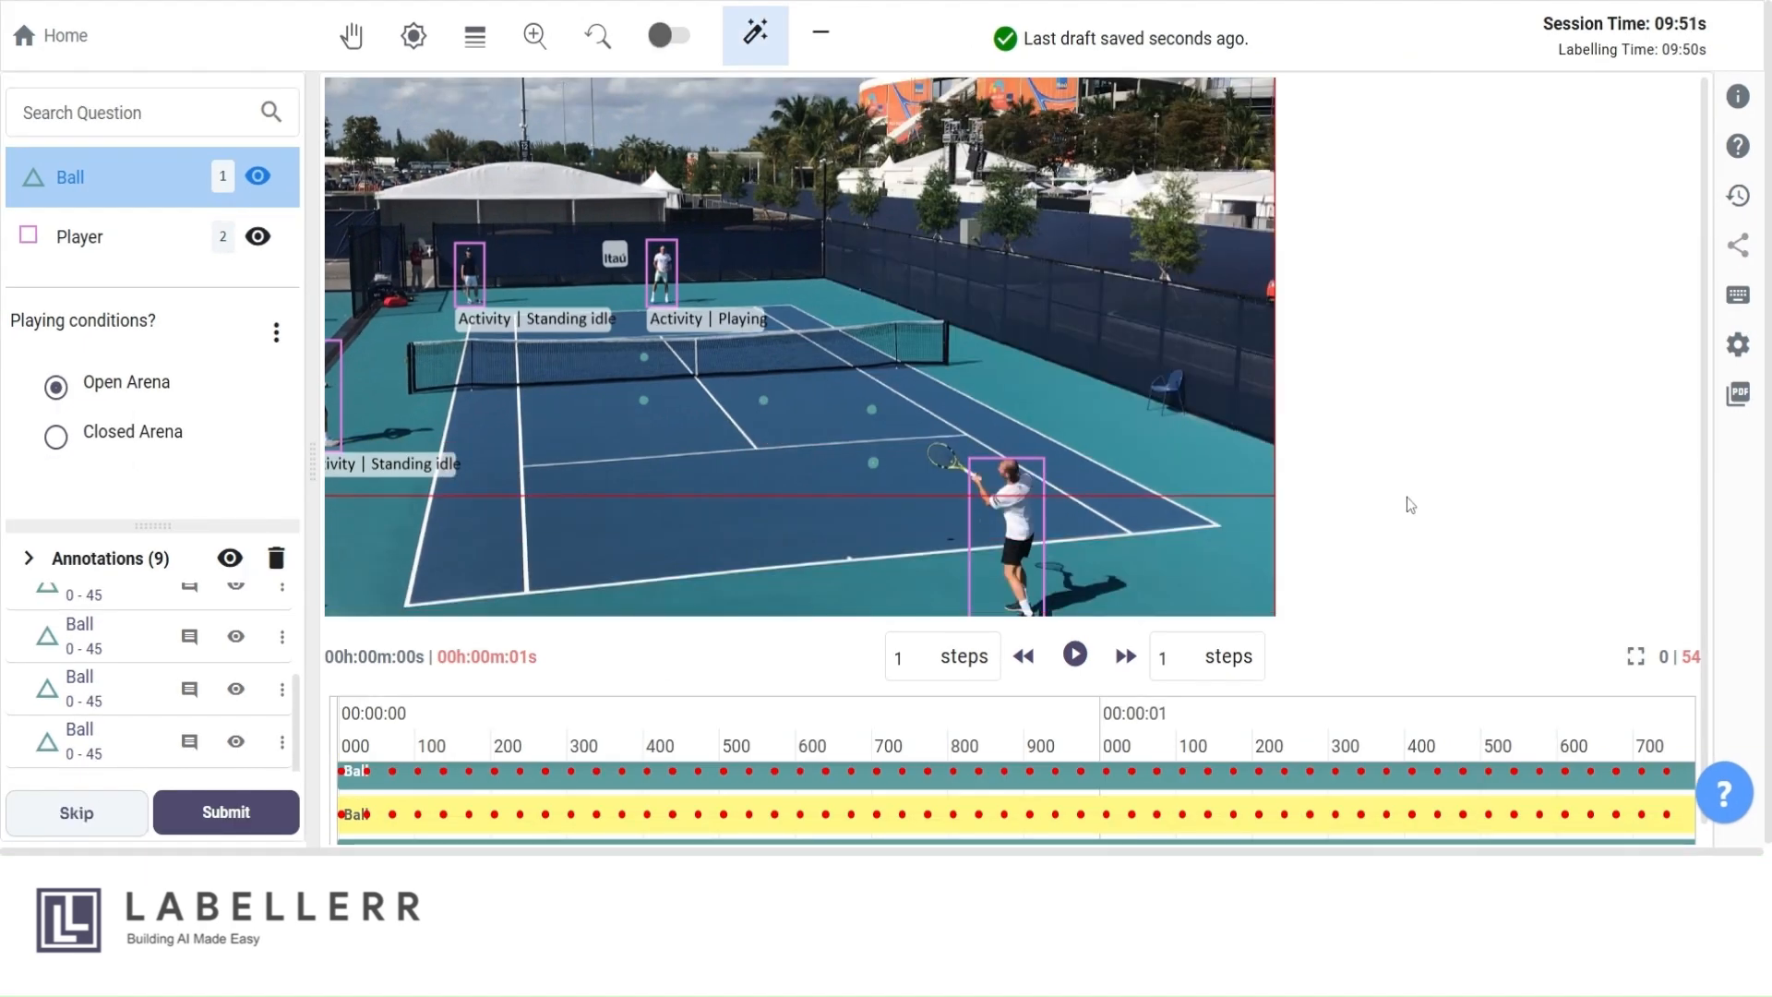
- Reset the image position, review the annotated video in full screen, and return to the normal view
{"action": "left_click", "coordinate": [598, 55]}
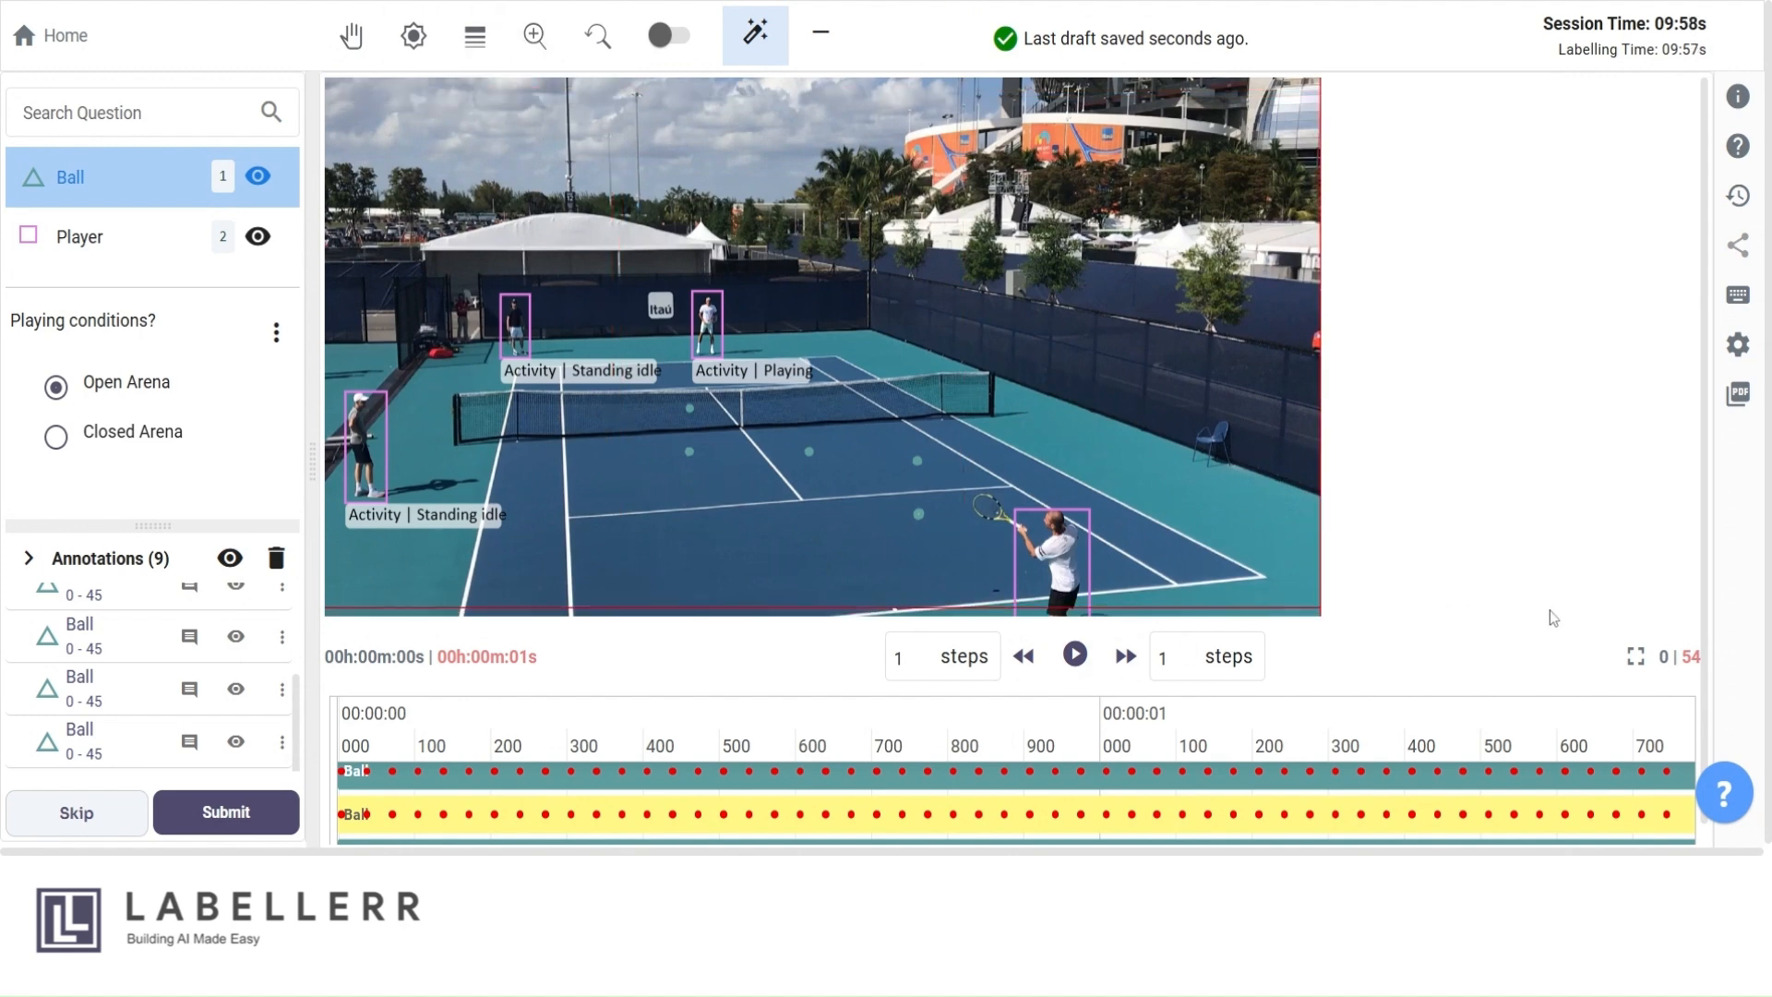
{"action": "left_click", "coordinate": [1636, 657]}
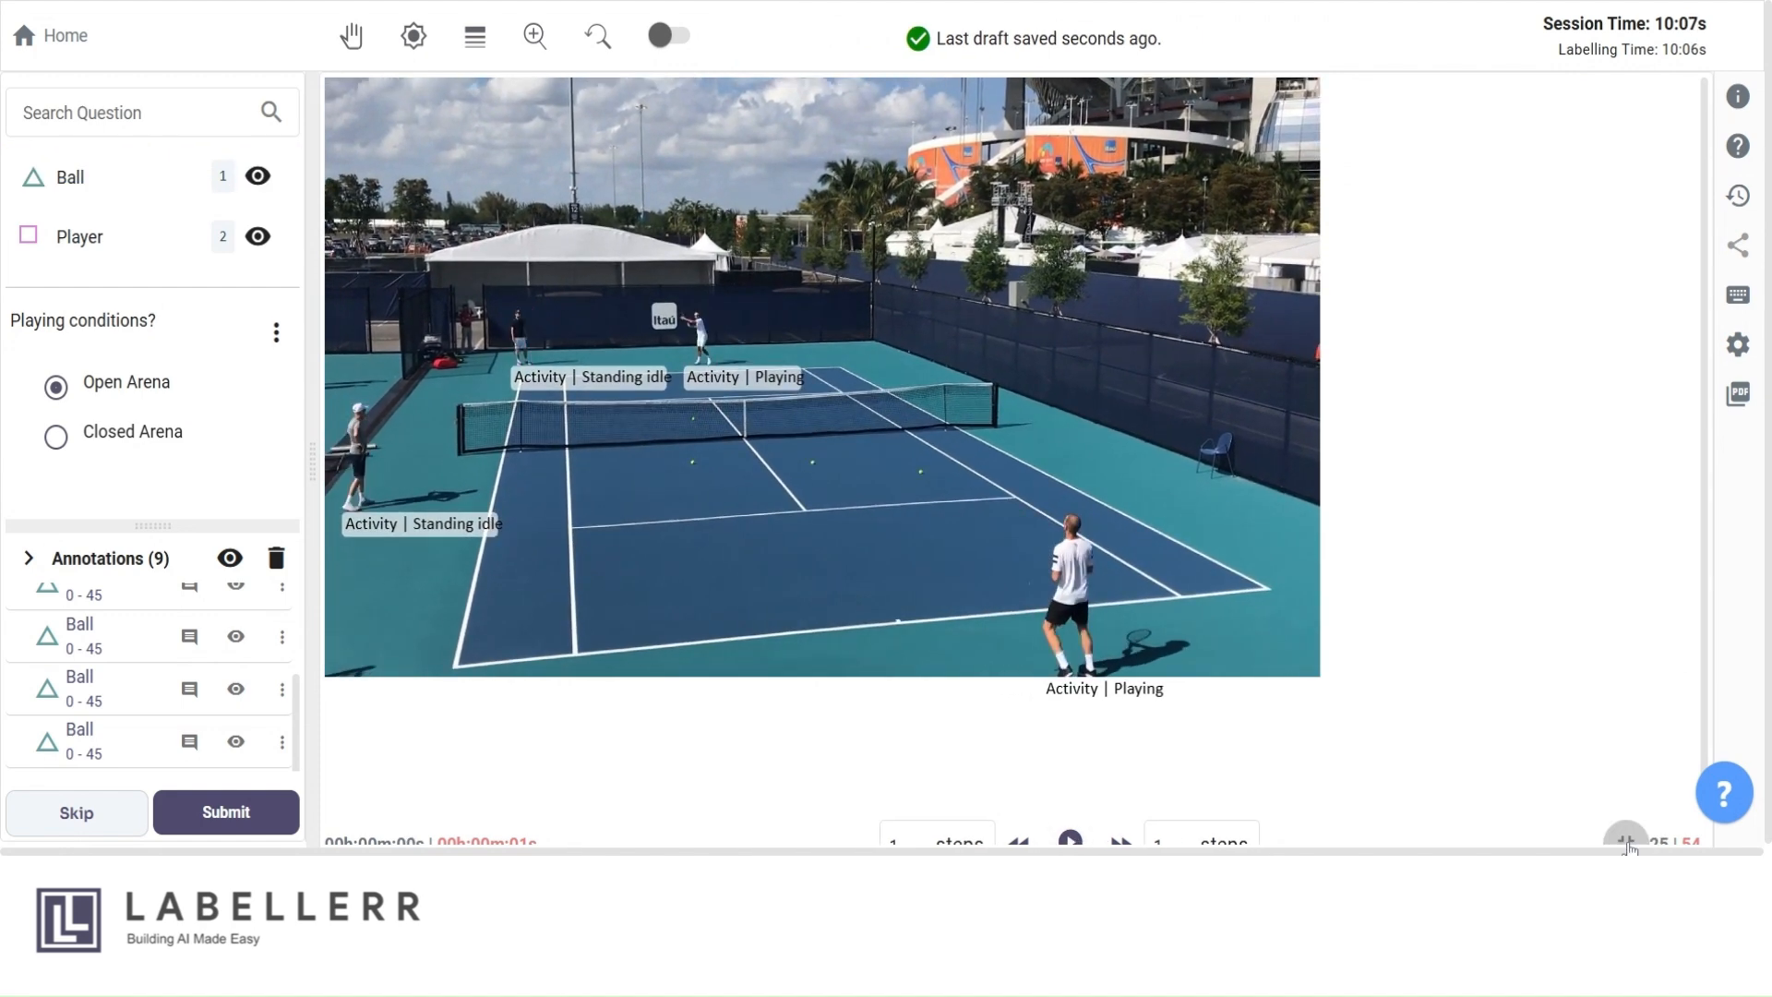
{"action": "left_click", "coordinate": [1626, 842]}
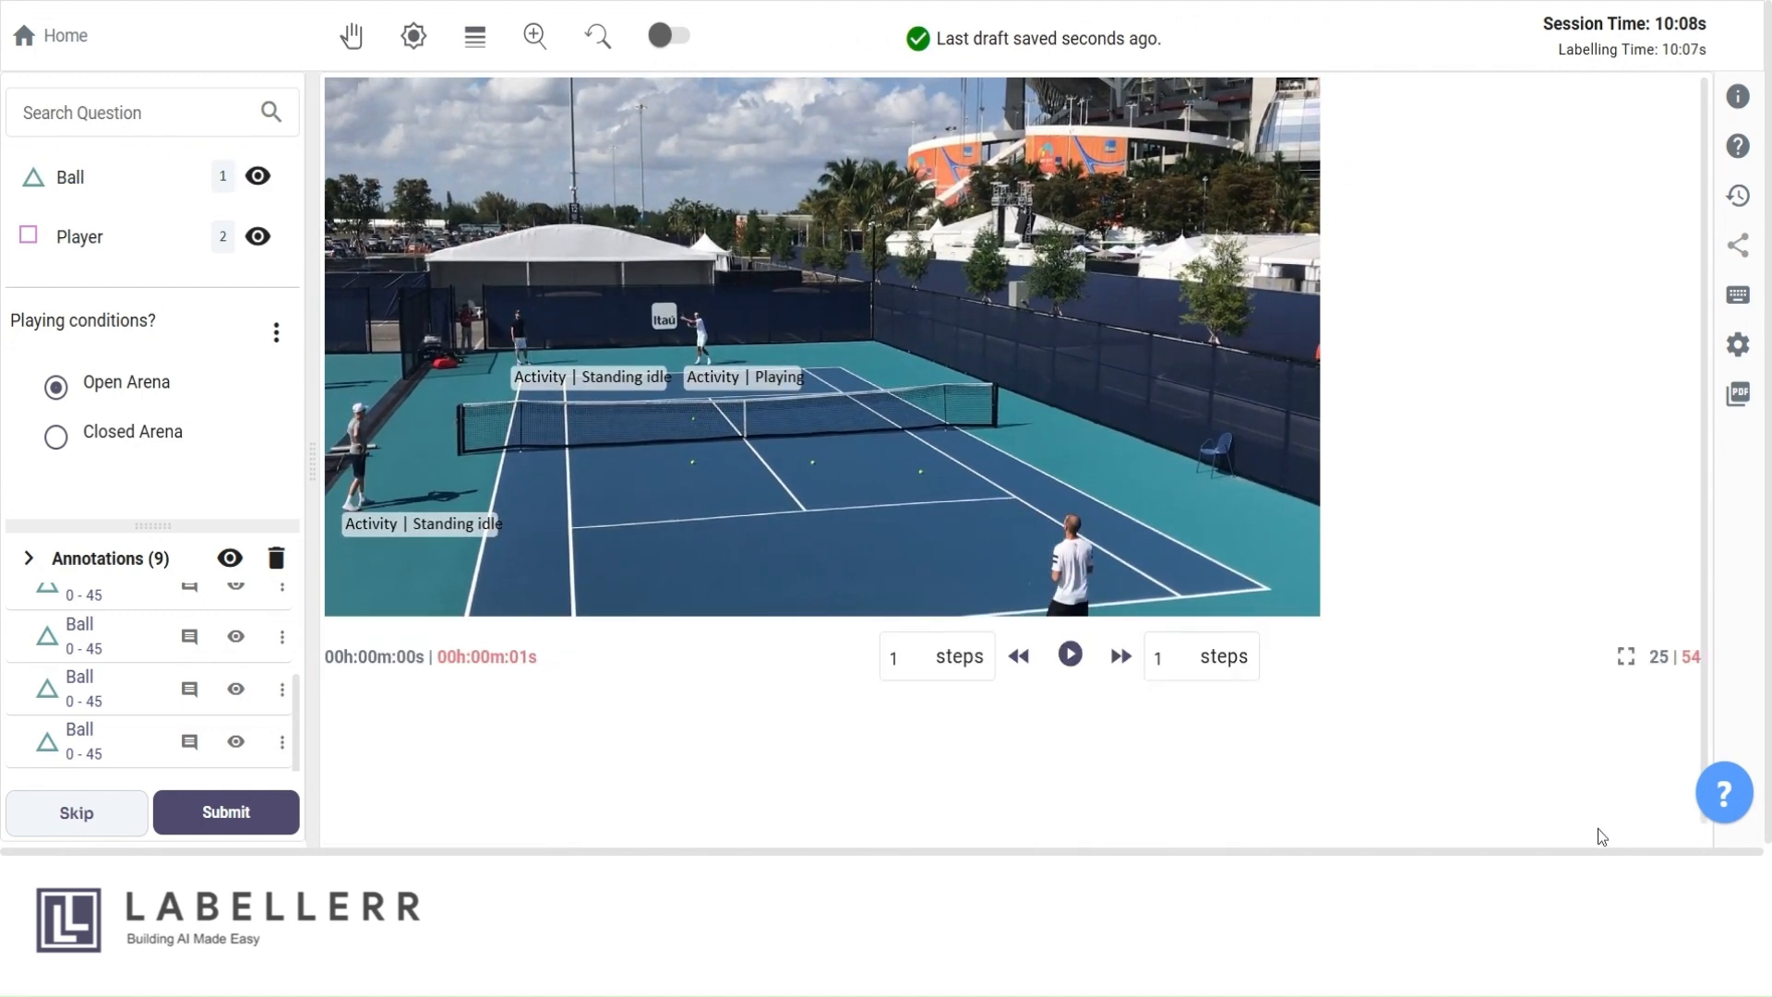